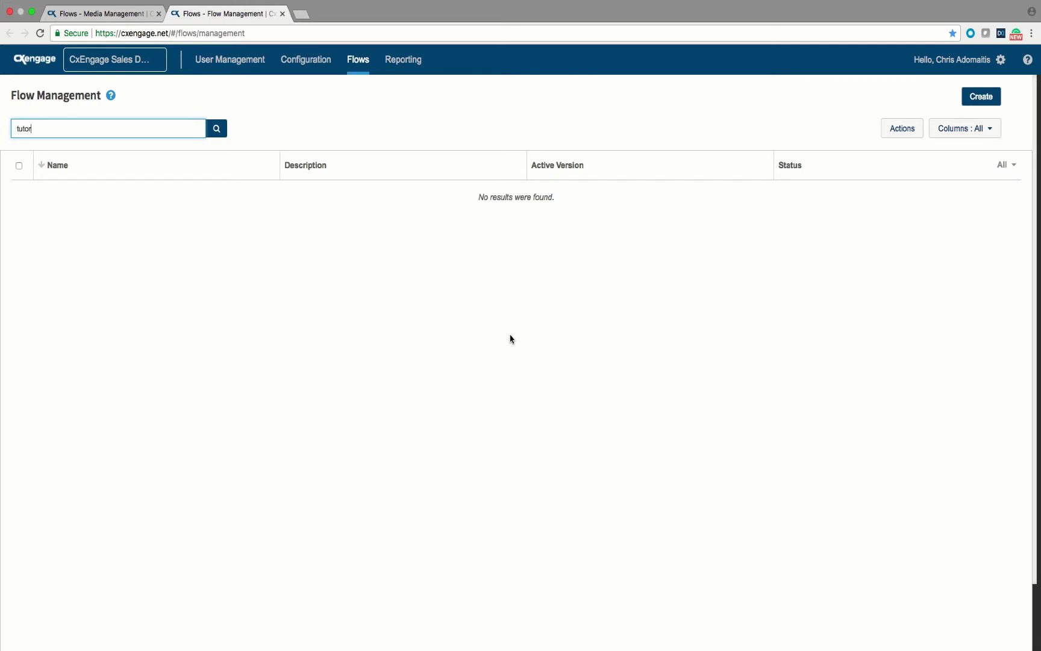
- Review the Enter Customer Number, Goodbye, Hold Music, Invalid Entry and Main Menu tutorial entries in Media Management
click(125, 14)
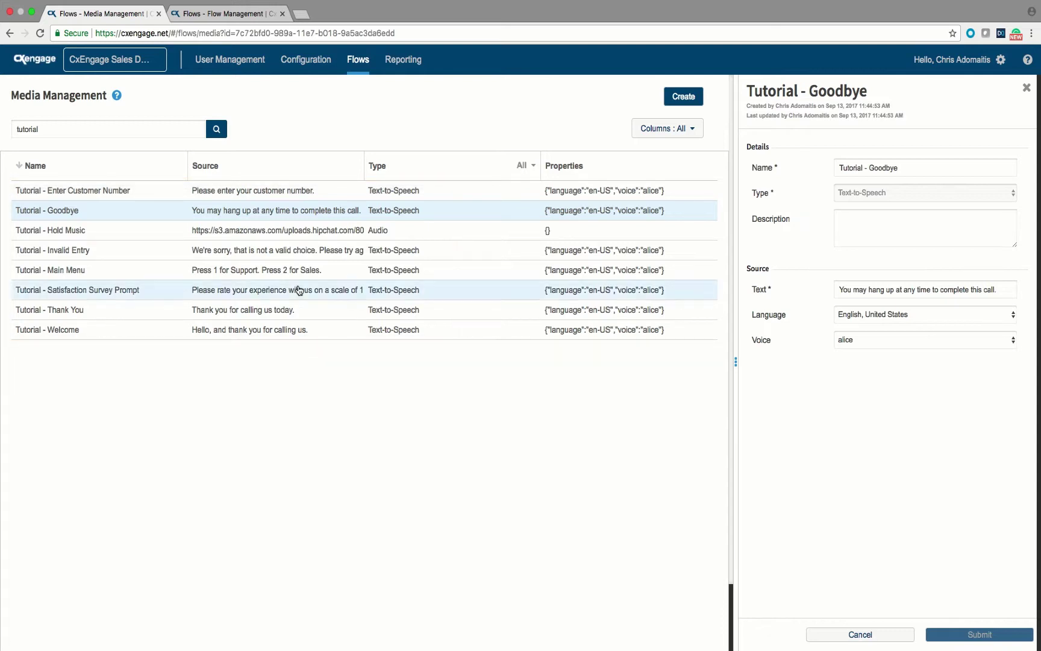
click(274, 193)
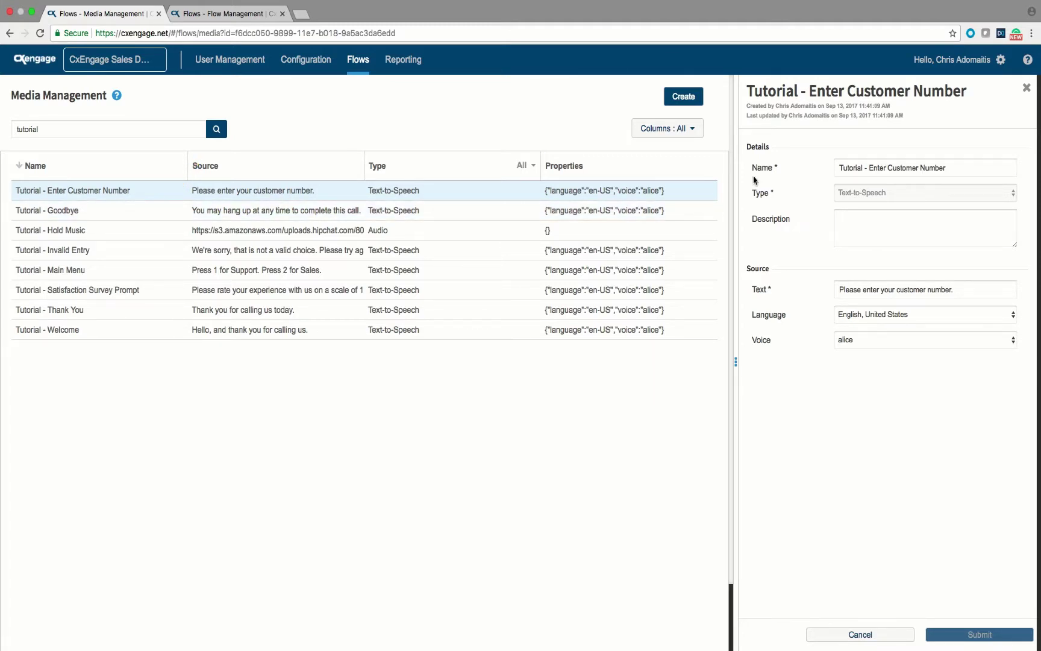
click(312, 212)
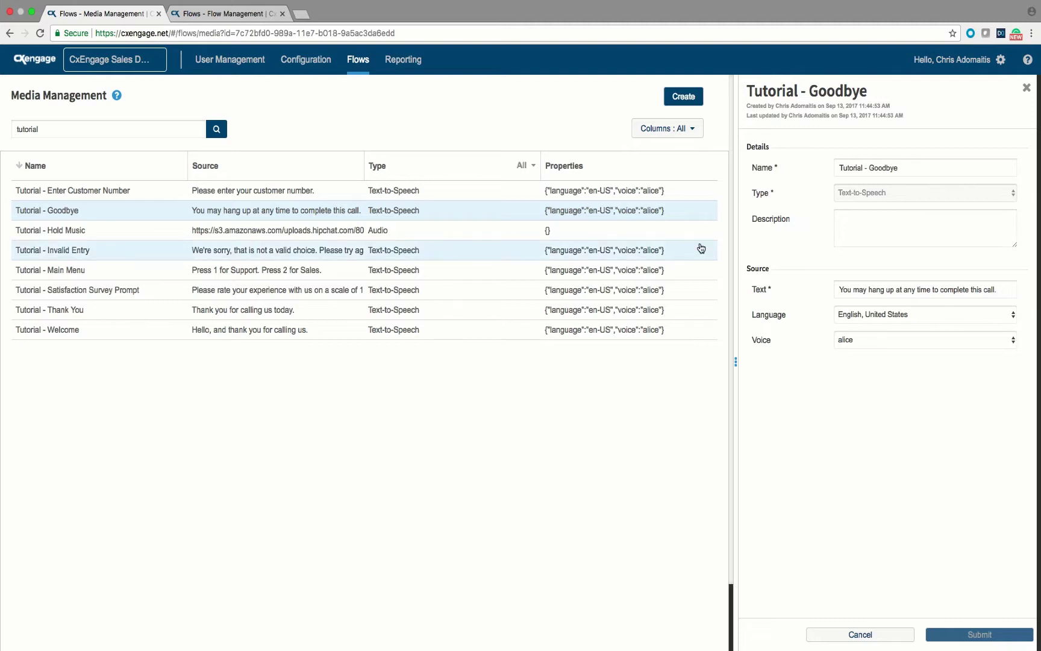
click(268, 230)
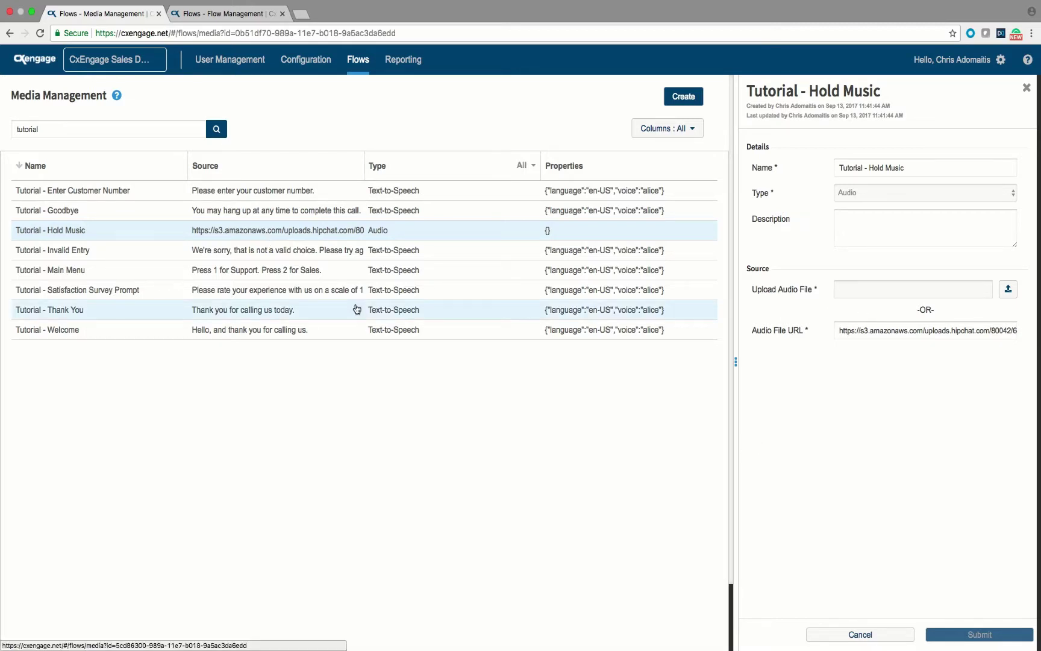
click(329, 256)
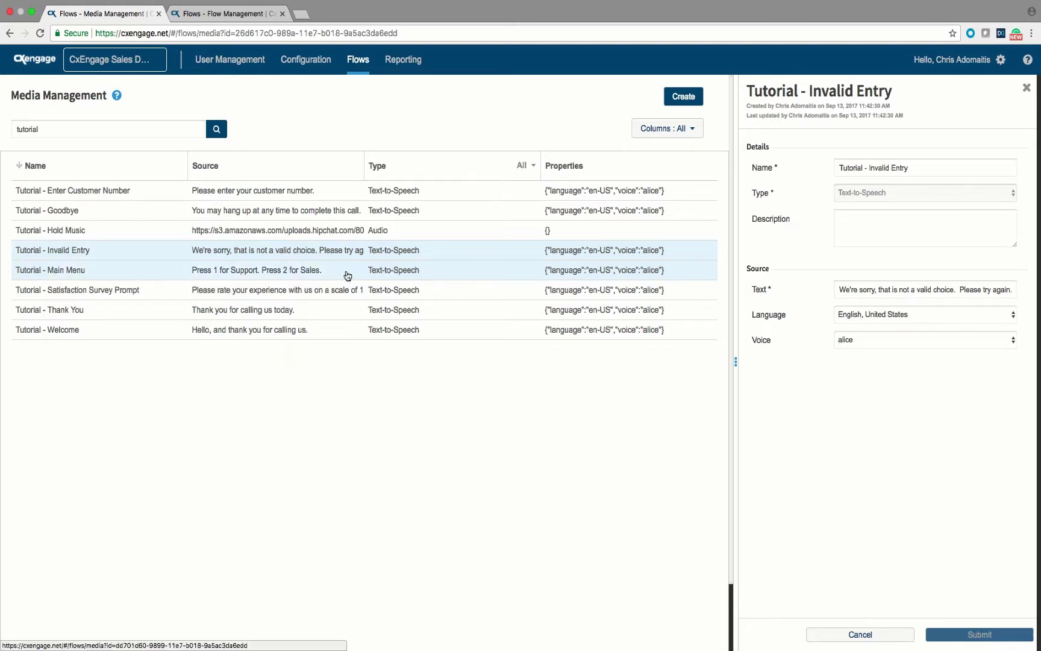
click(285, 277)
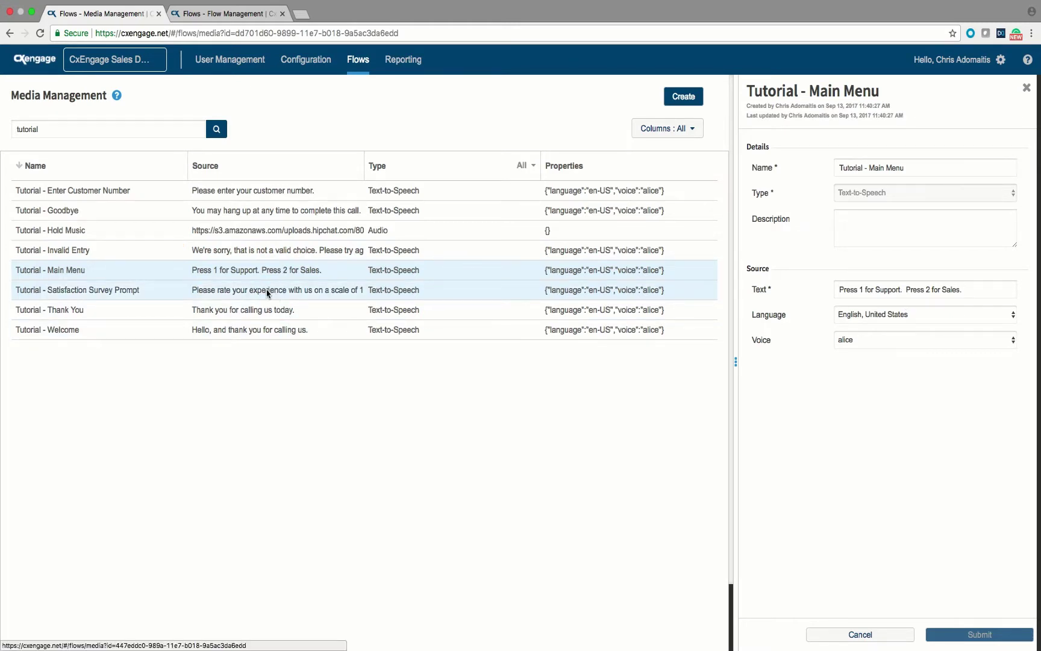
- Read the Satisfaction Survey Prompt's text through to its end and review the Thank You and Welcome tutorial media
click(181, 292)
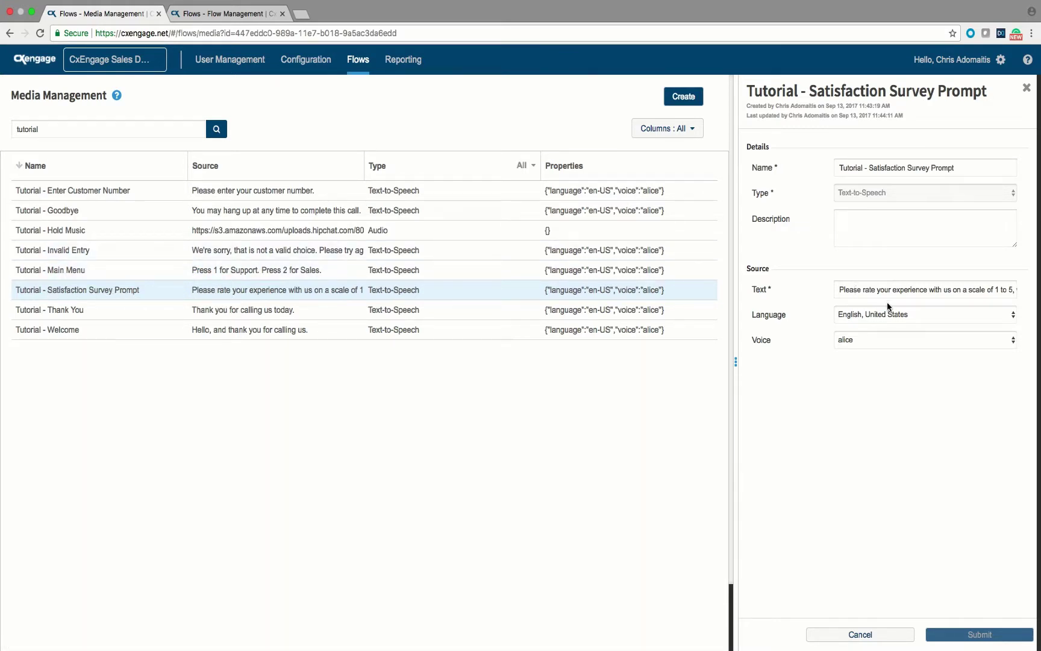
click(861, 290)
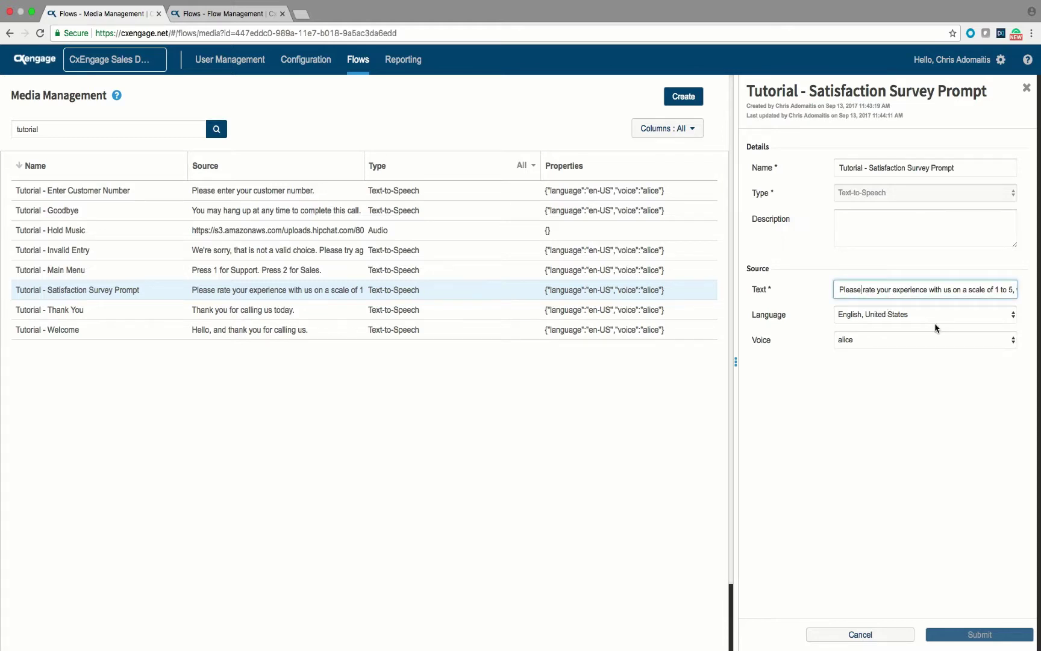
key(Right)
key(Right)
key(Right)
key(Right)
key(Right)
key(Right)
key(Right)
key(Right)
key(Right)
key(Right)
key(Right)
key(Right)
key(Right)
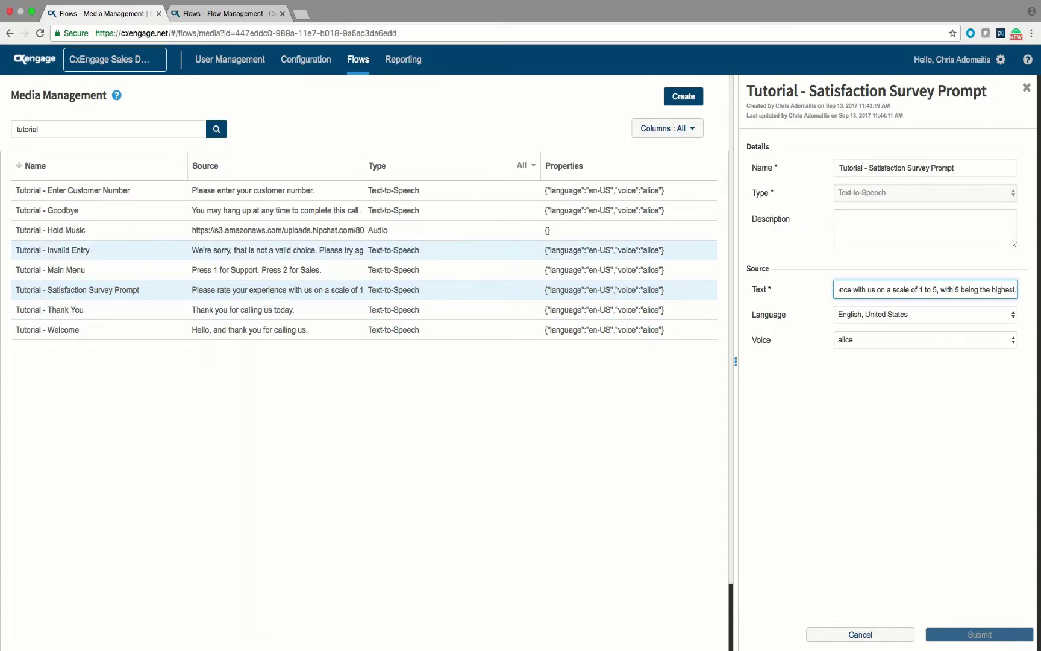
click(50, 309)
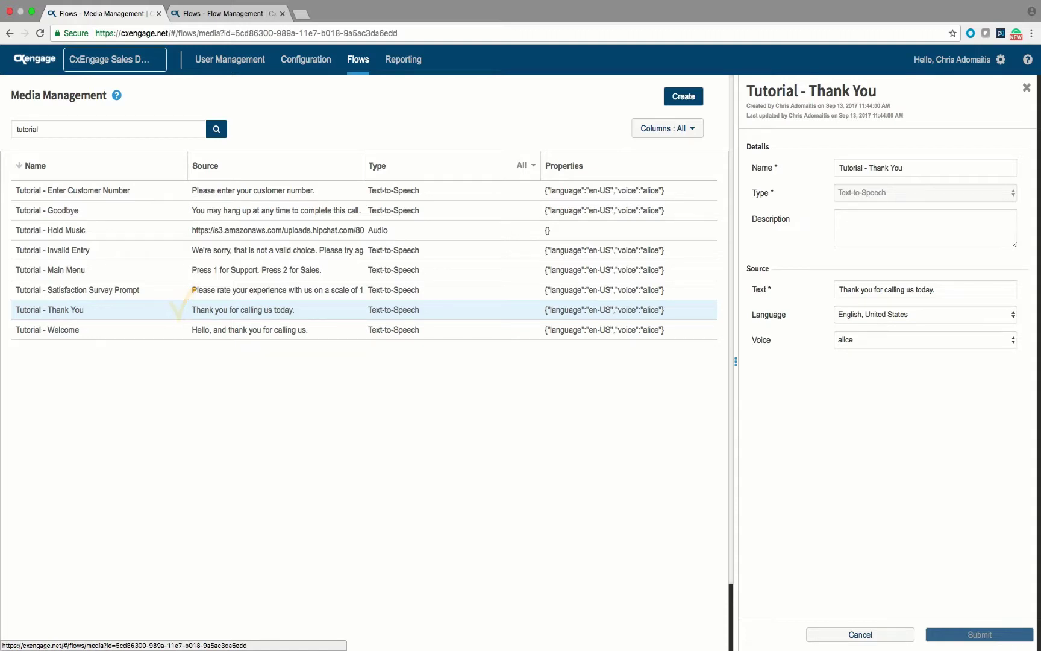
click(47, 330)
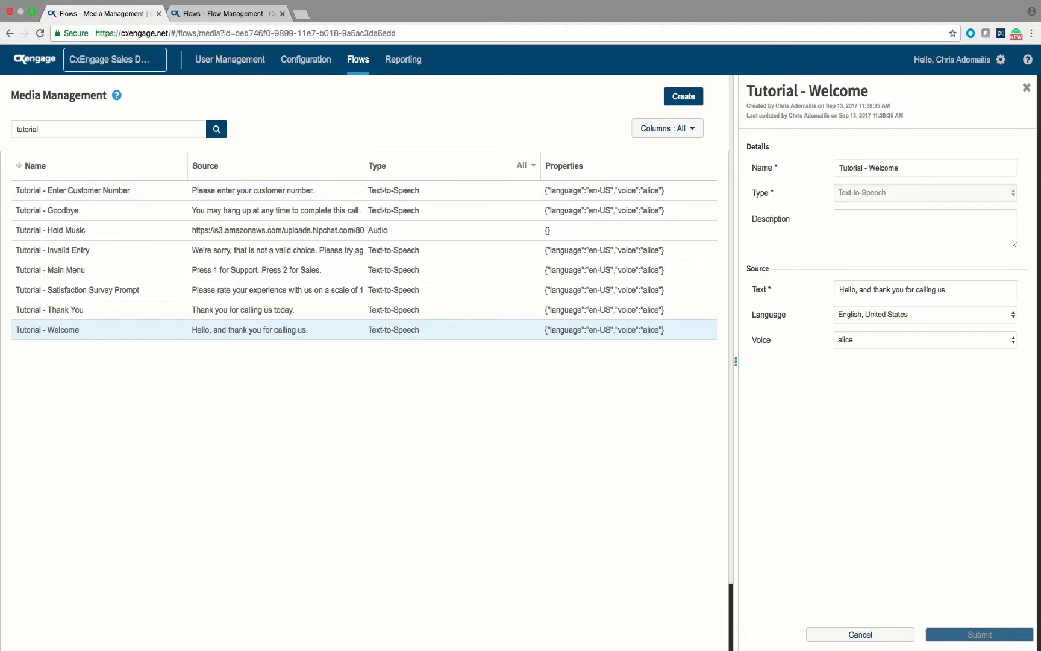
- Create a new flow named "Tutorial Flow" of type Customer from Flow Management
key(ctrl+Tab)
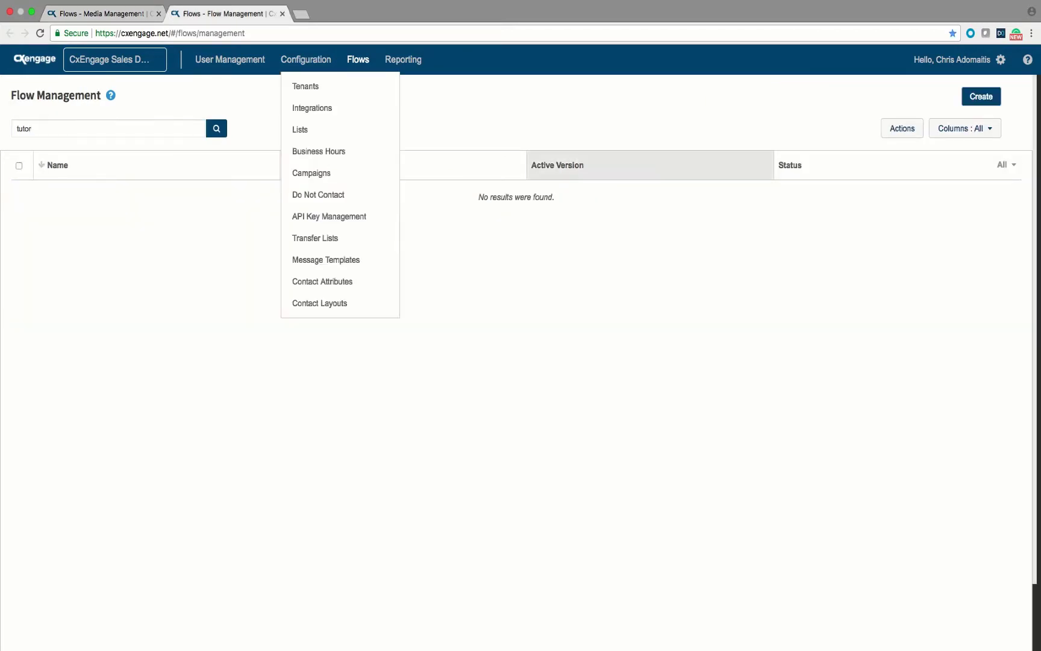
click(980, 96)
text(Tutorial  )
text(Flow)
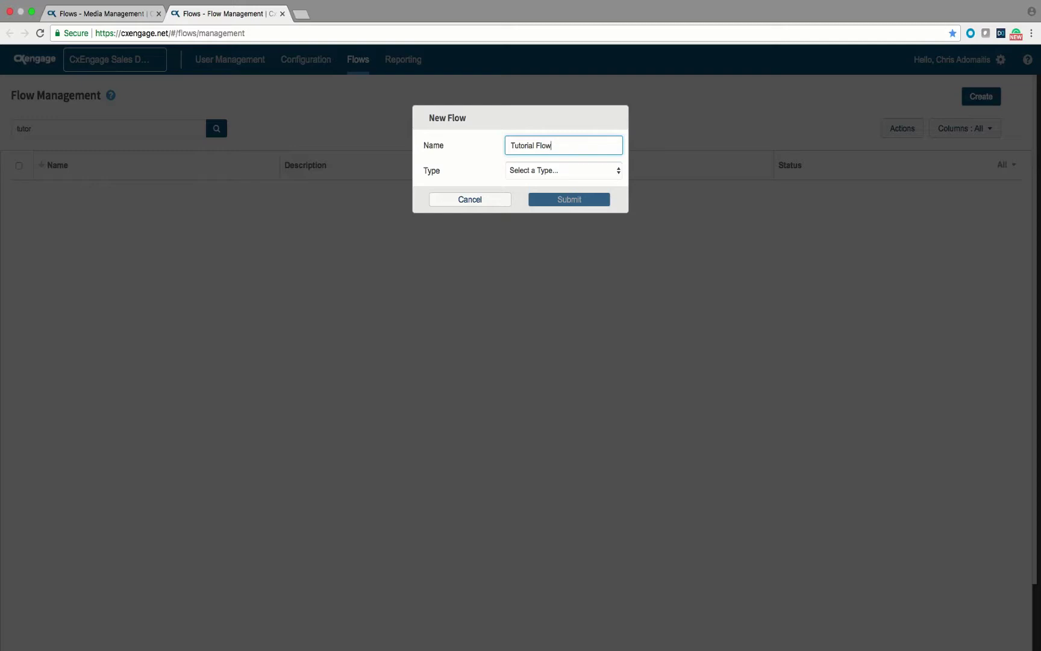
click(567, 172)
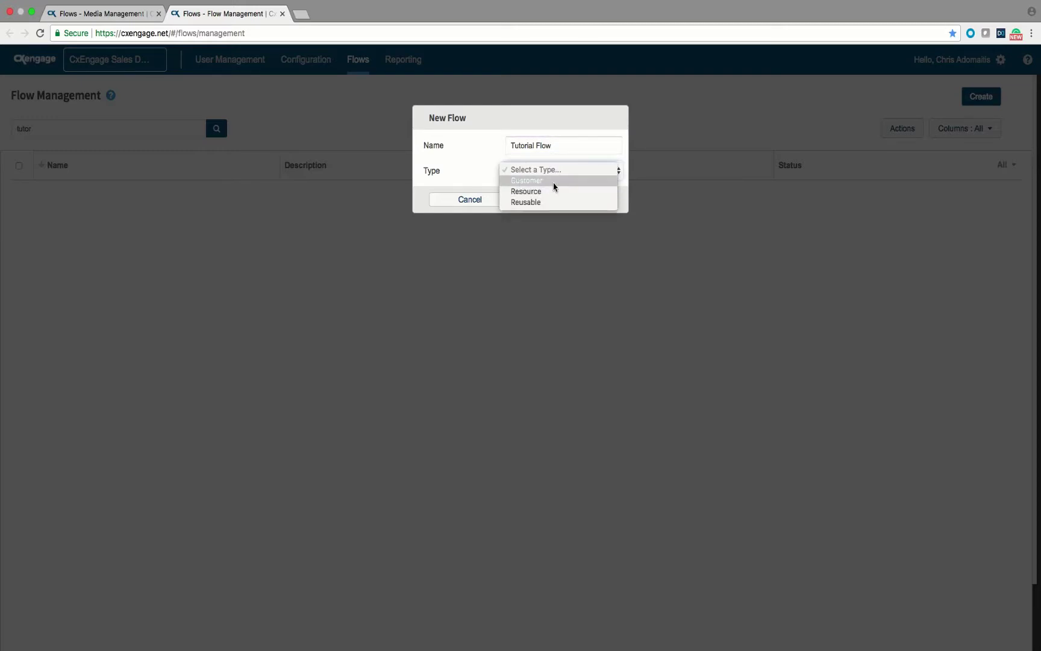
click(553, 184)
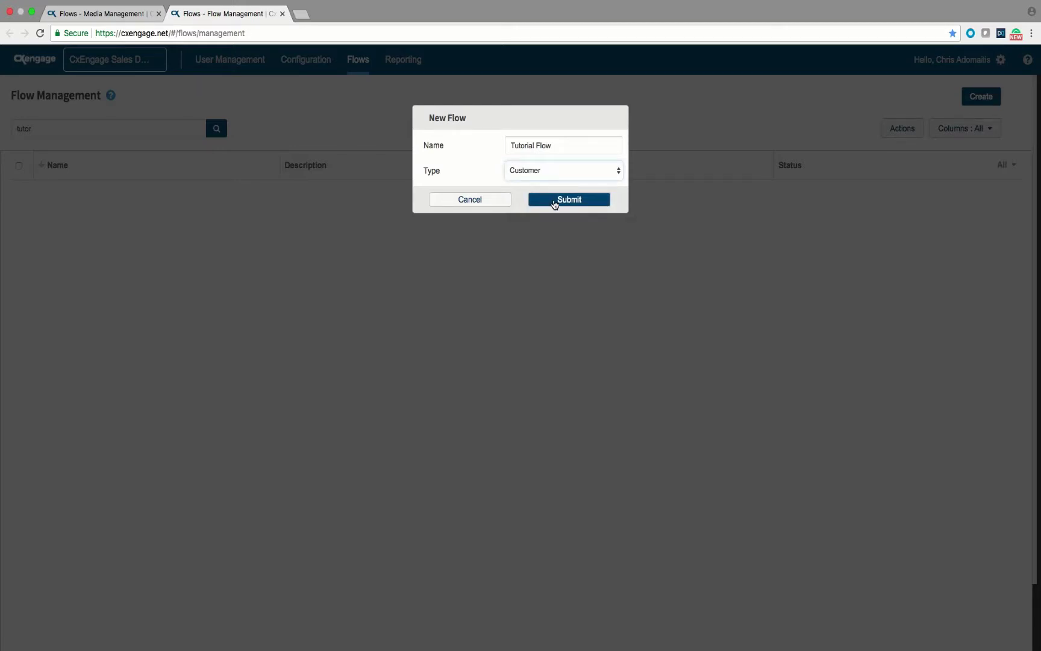
click(553, 200)
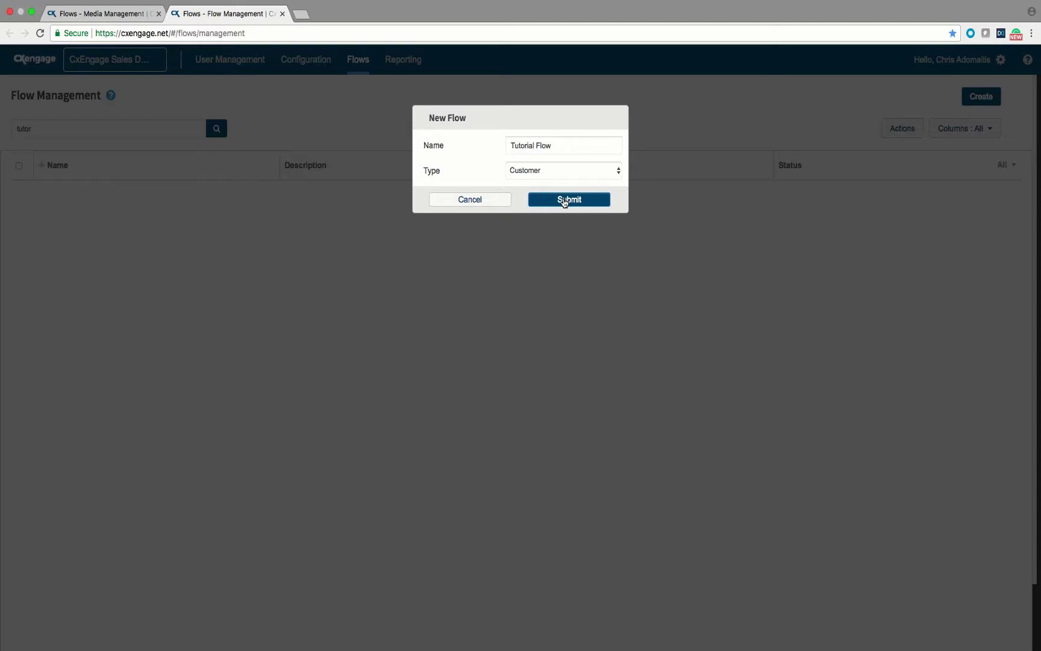
click(564, 201)
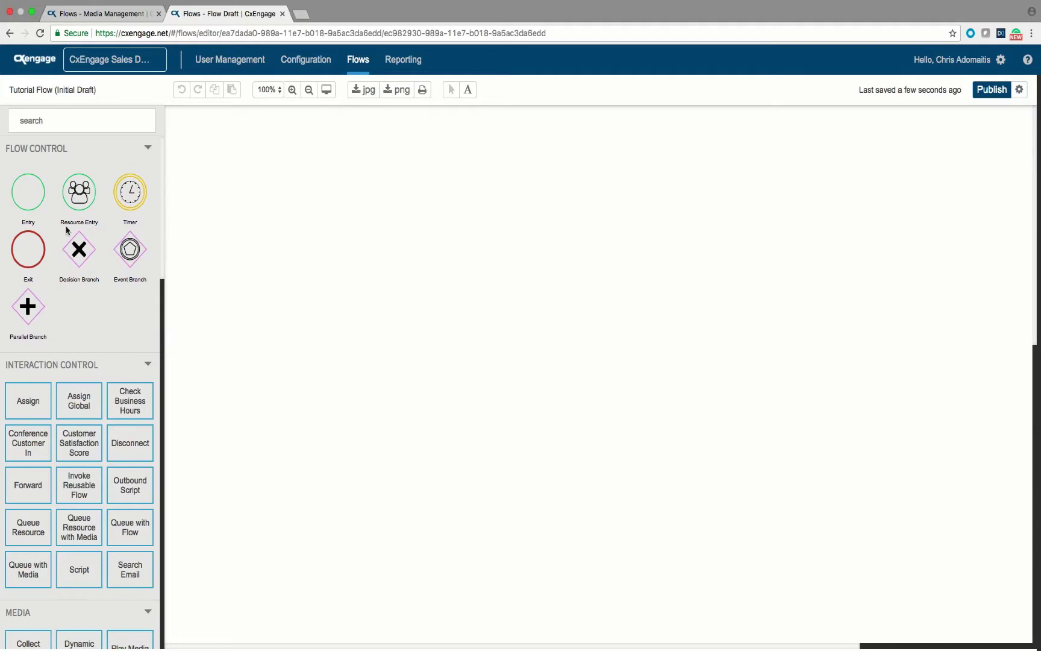
- Place an Entry element near the upper-left corner of the empty flow canvas
scroll(51, 212, down, 4)
scroll(51, 212, down, 5)
scroll(52, 212, up, 10)
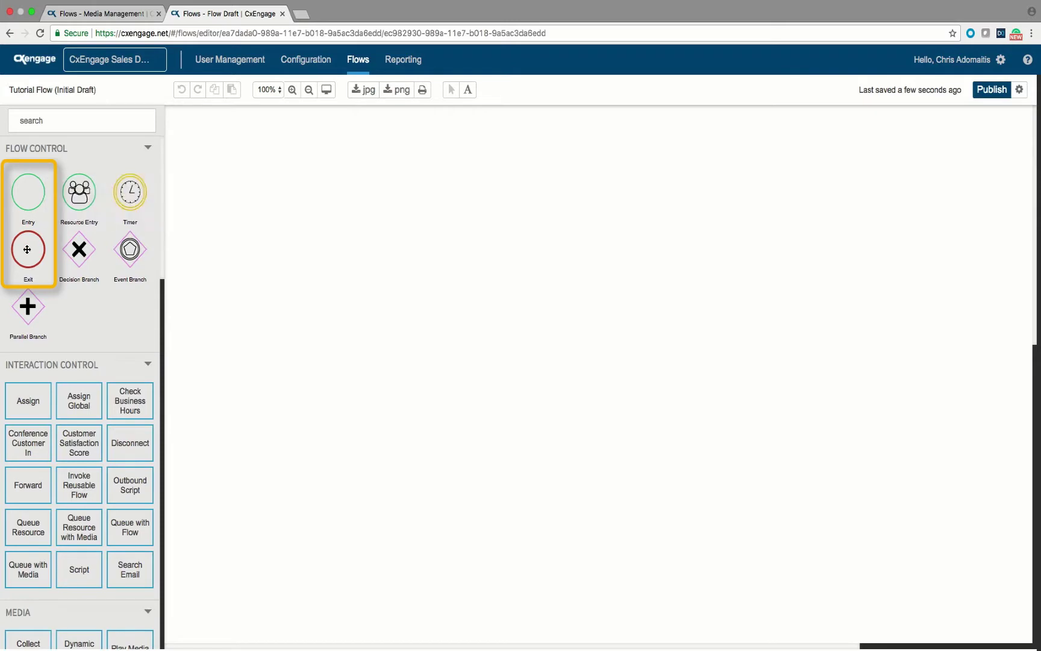
mouse_move(27, 249)
drag(28, 191, 228, 180)
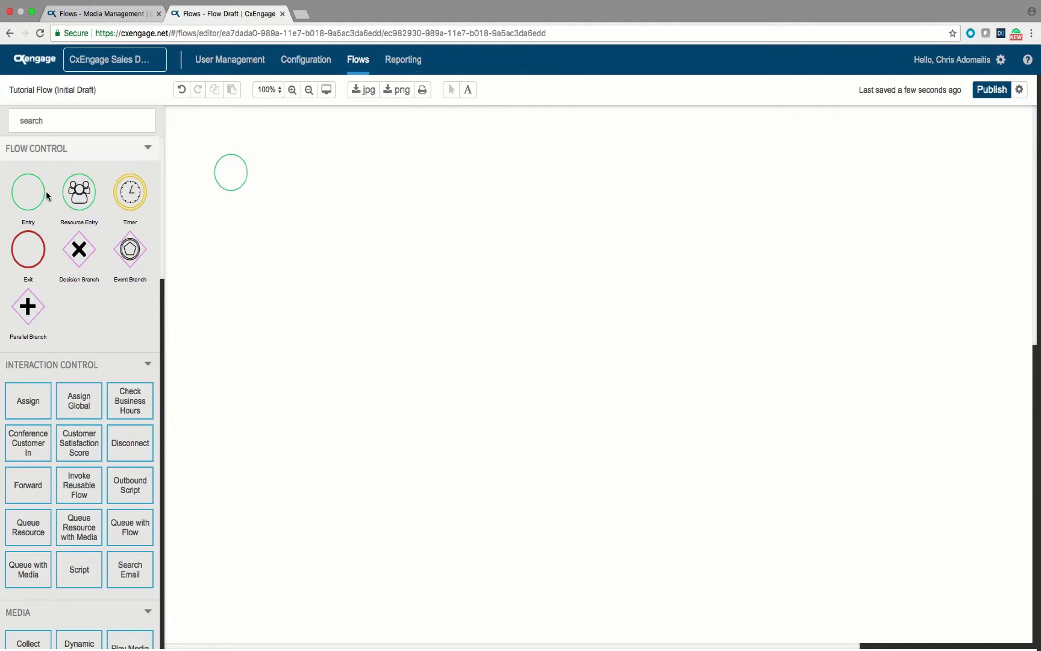
- Add a Play Media element directly to the right of the Entry circle
scroll(58, 247, down, 3)
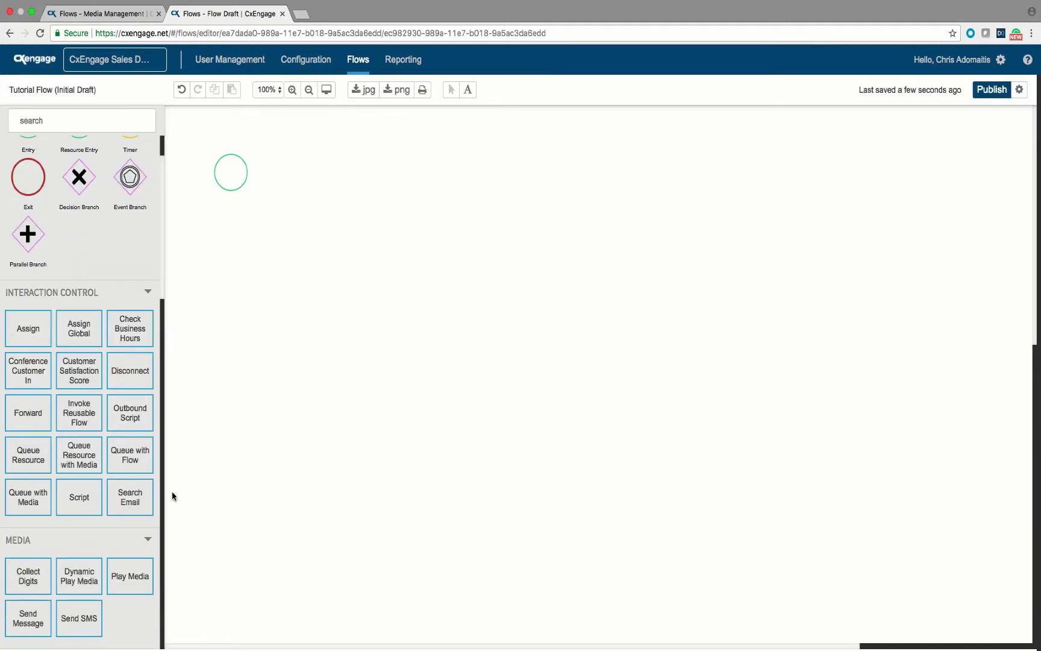
drag(130, 576, 302, 171)
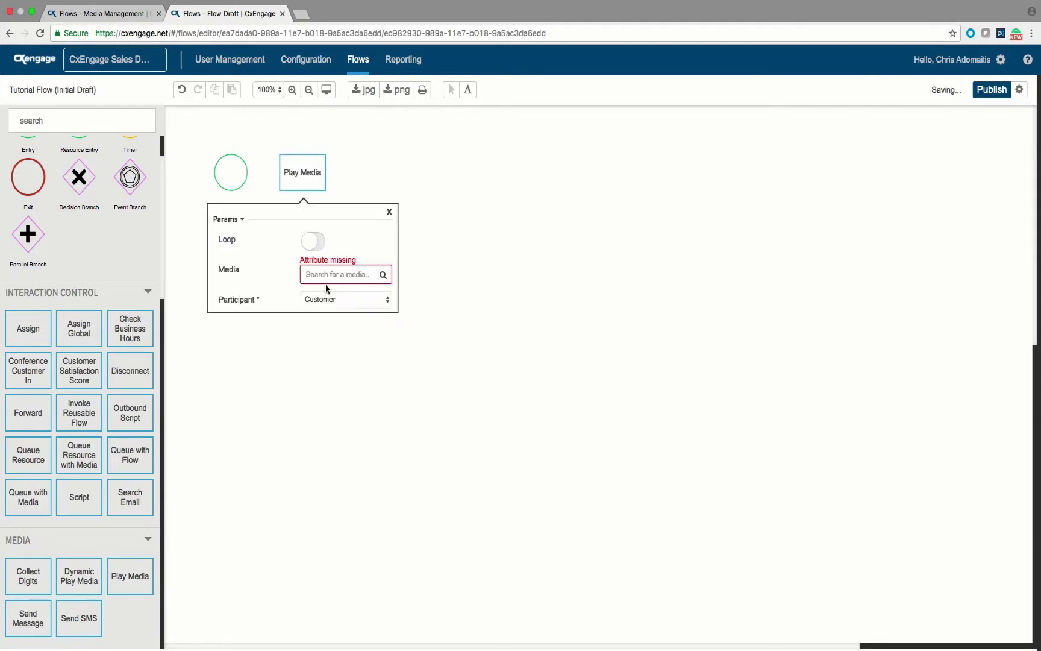
click(323, 376)
- Search the element palette for "play" and clear the search to list all elements again
click(69, 121)
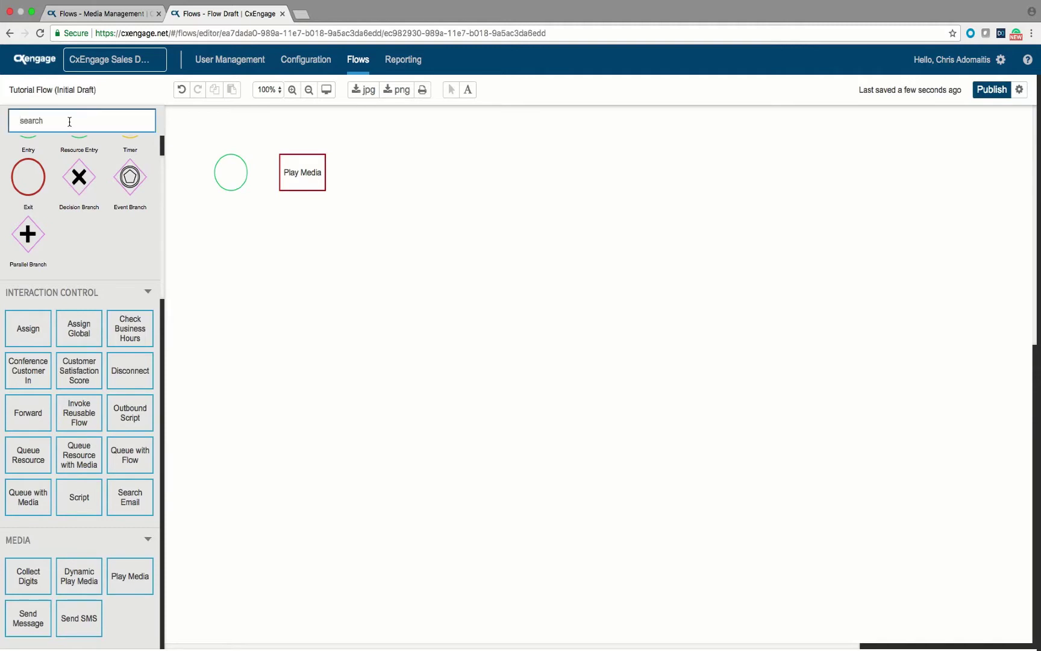
text(play)
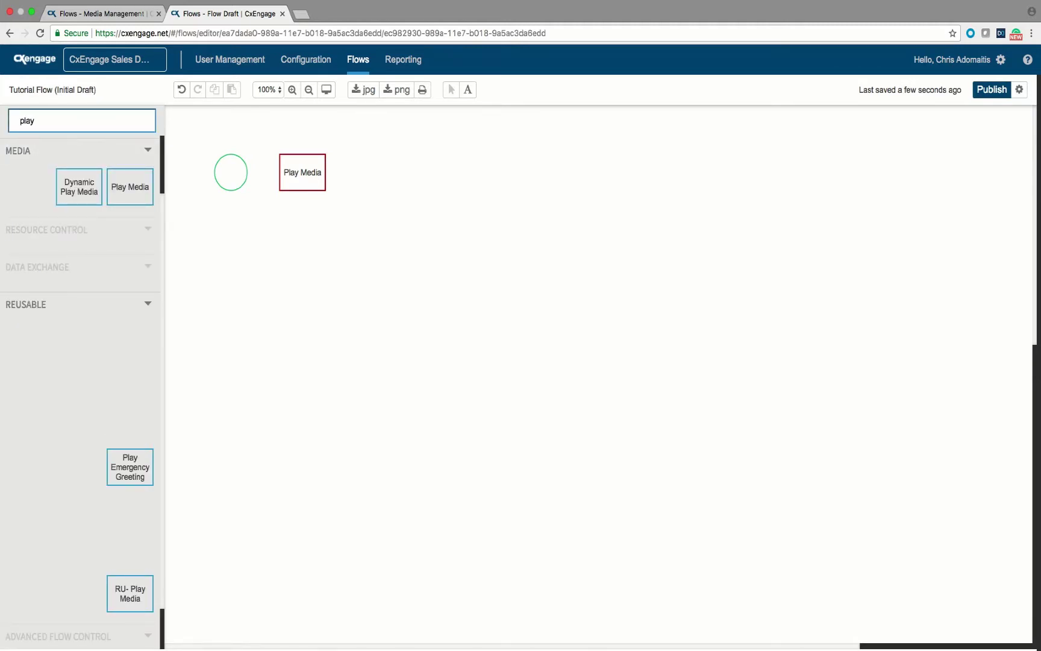
double_click(51, 112)
key(BackSpace)
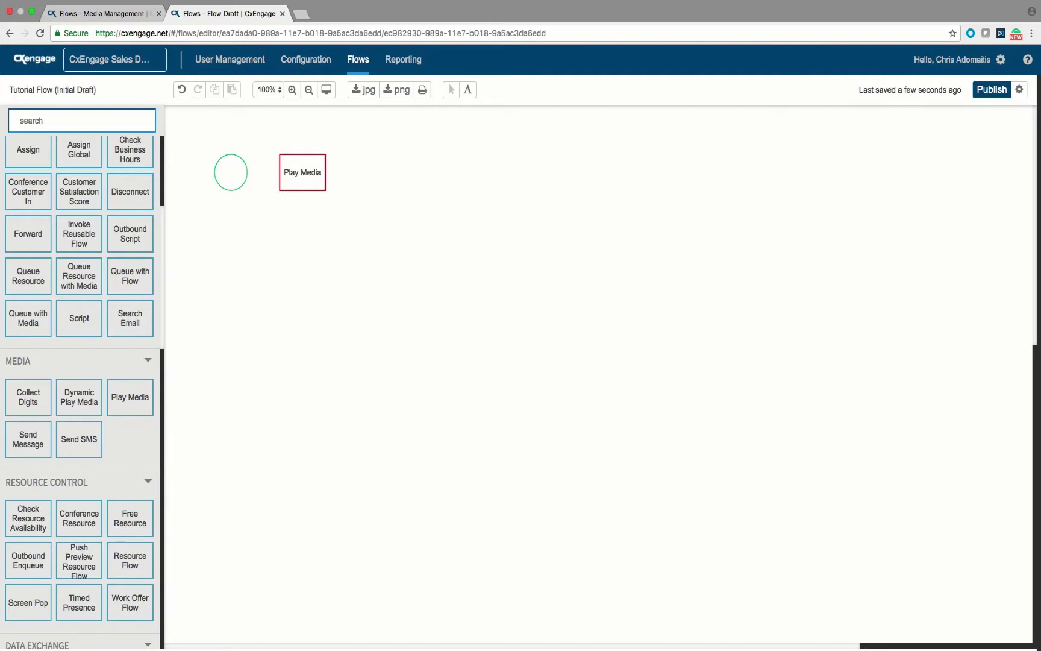
- Assign the "Tutorial - Welcome" media to the Play Media element and close its parameters
click(302, 172)
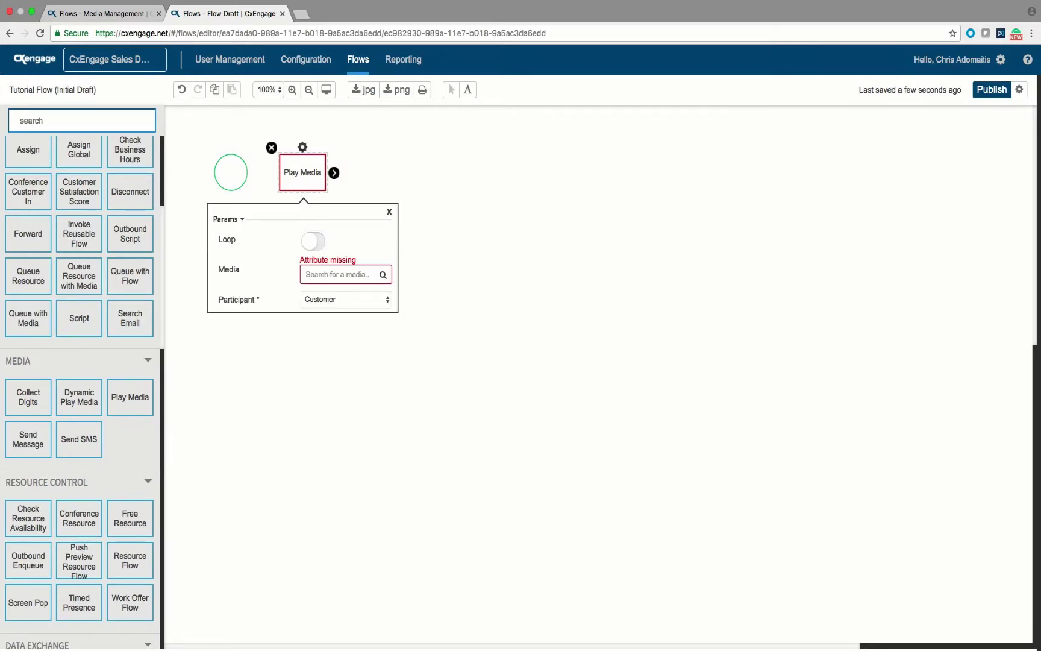
click(337, 274)
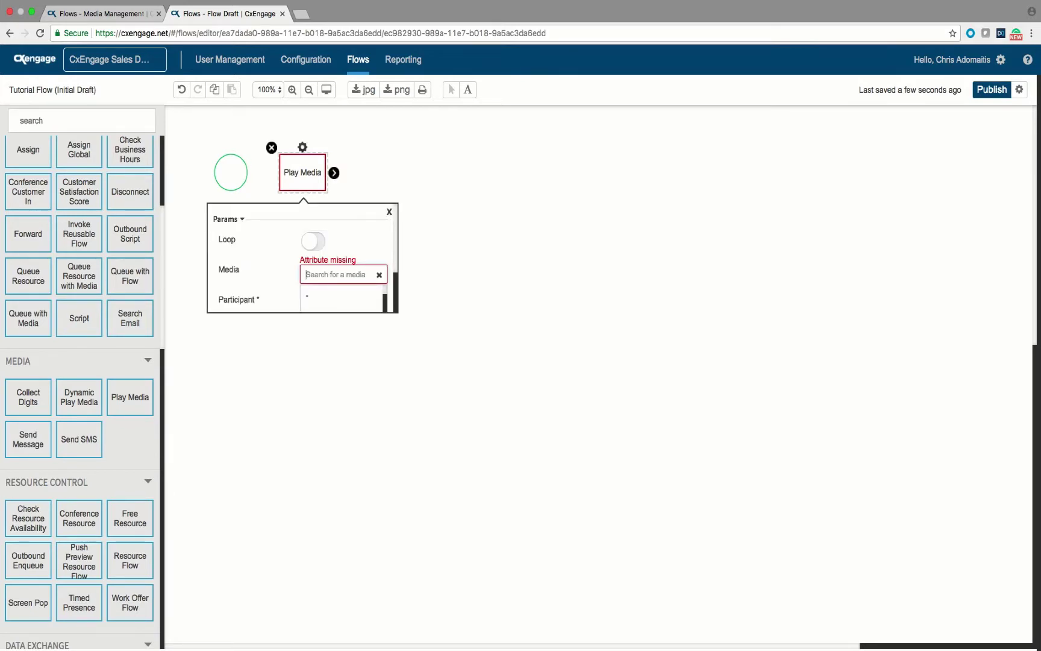
text(tu)
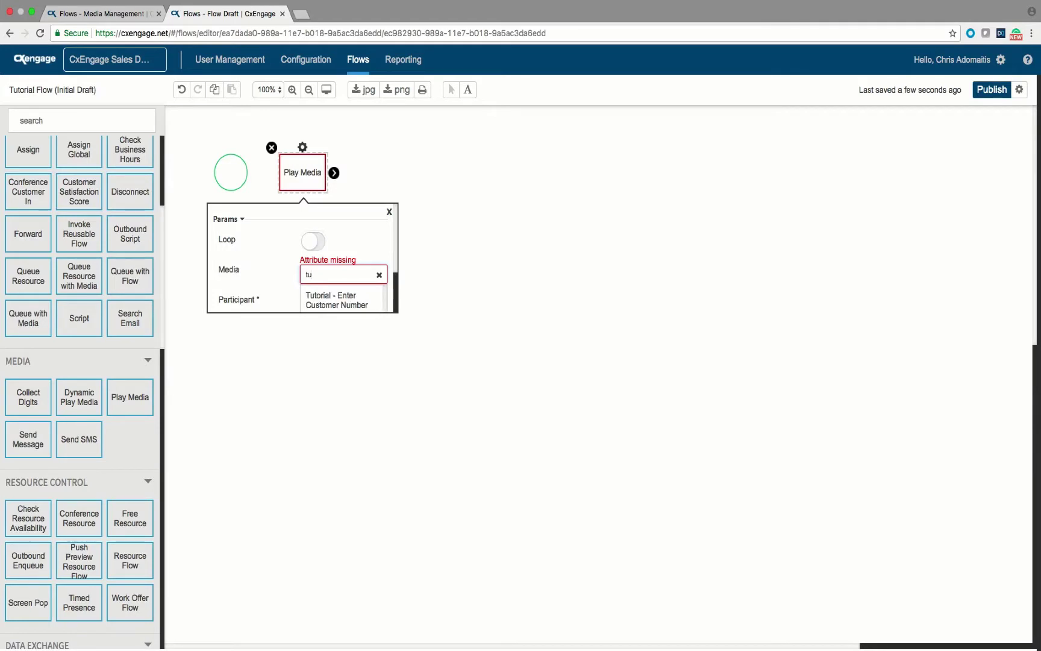
scroll(337, 271, down, 2)
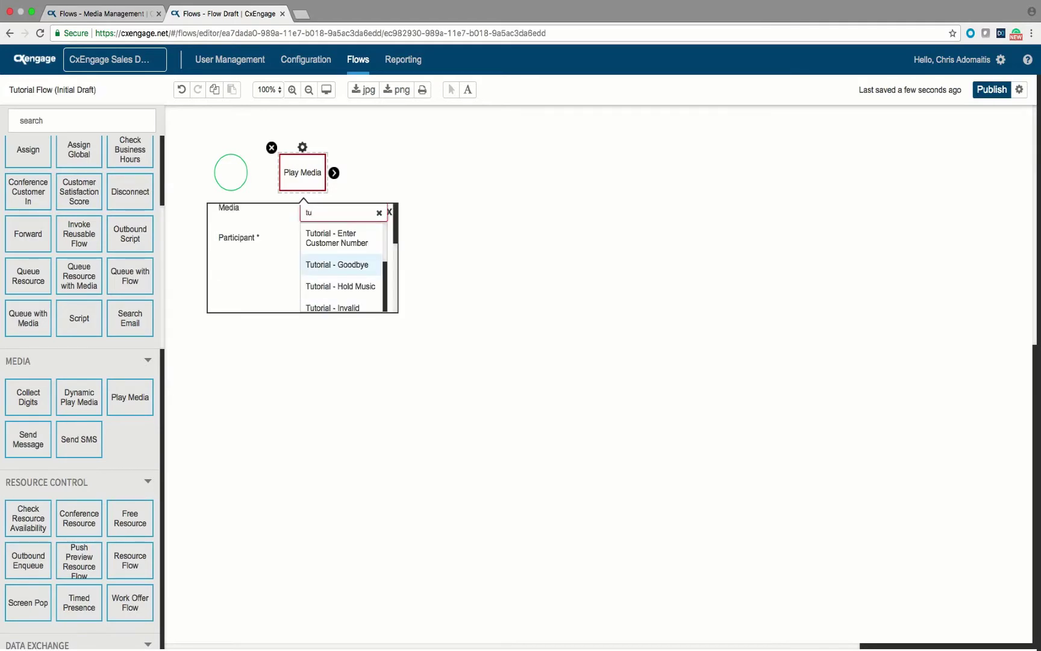
scroll(341, 245, up, 2)
scroll(341, 246, down, 4)
scroll(340, 245, up, 2)
scroll(337, 250, down, 3)
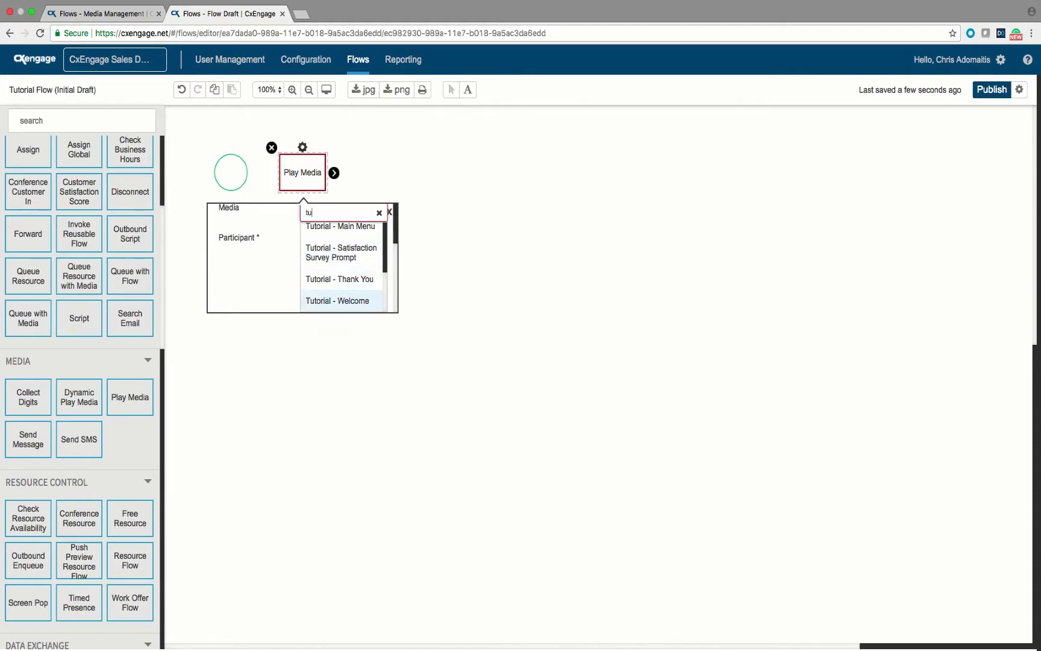
click(337, 301)
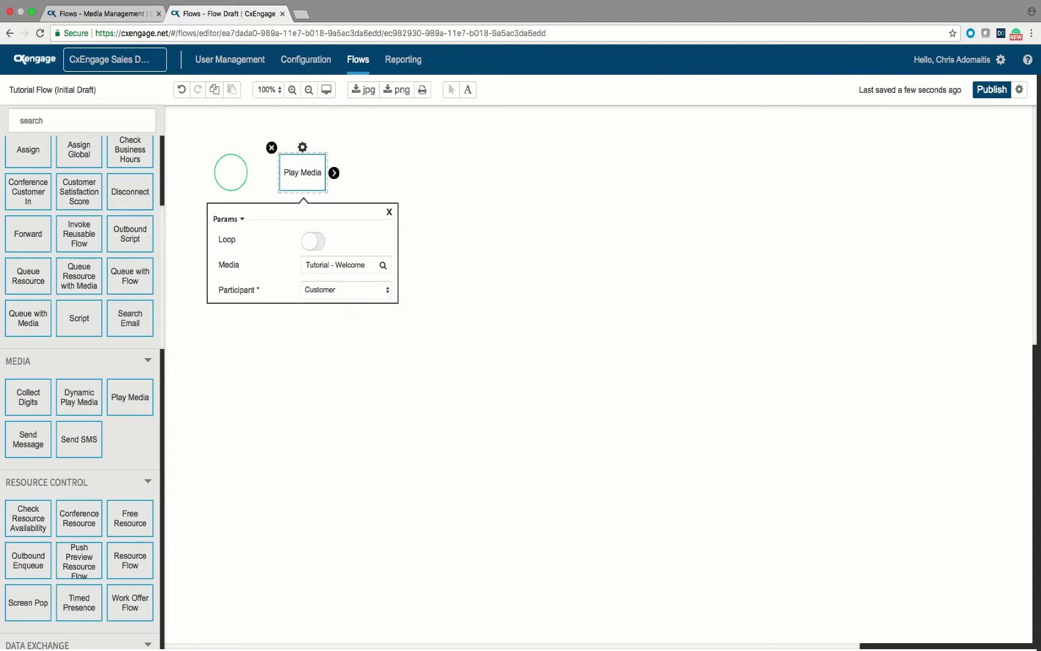
key(Escape)
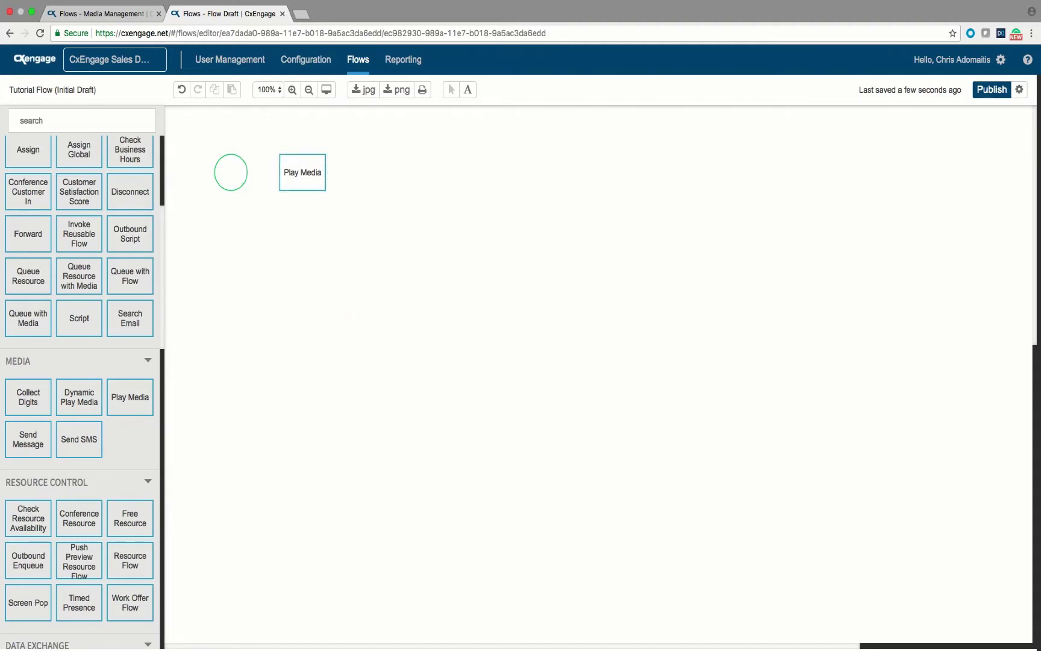
- Connect the Entry circle to the Play Media element and leave the connector's label empty
click(231, 173)
drag(254, 172, 289, 175)
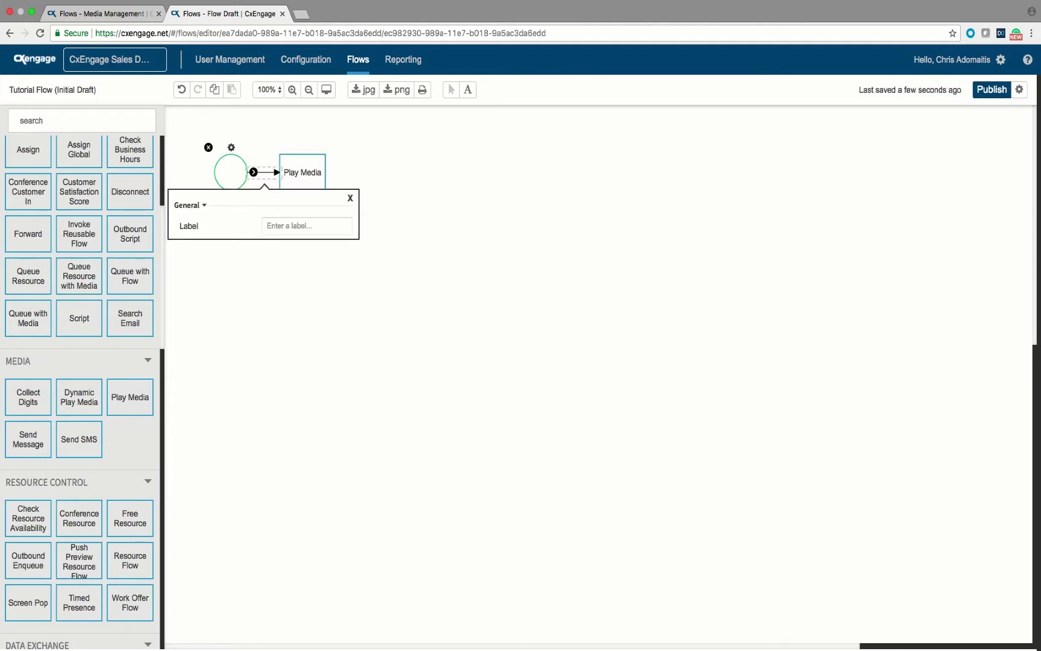
key(Escape)
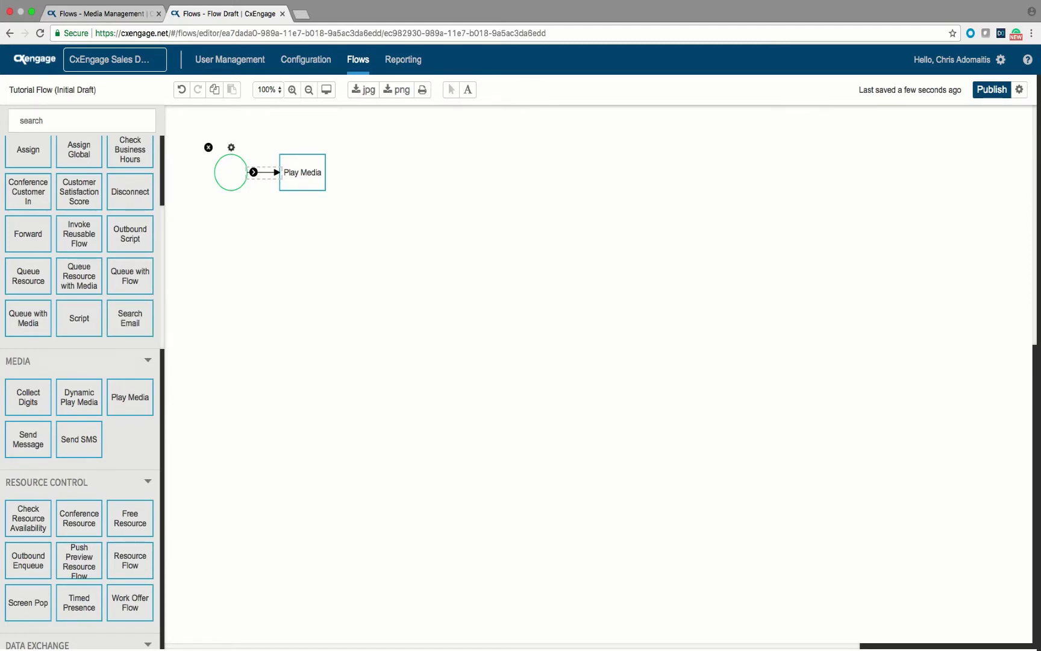
- Add a Collect Digits element directly to the right of the Play Media element
scroll(79, 362, up, 5)
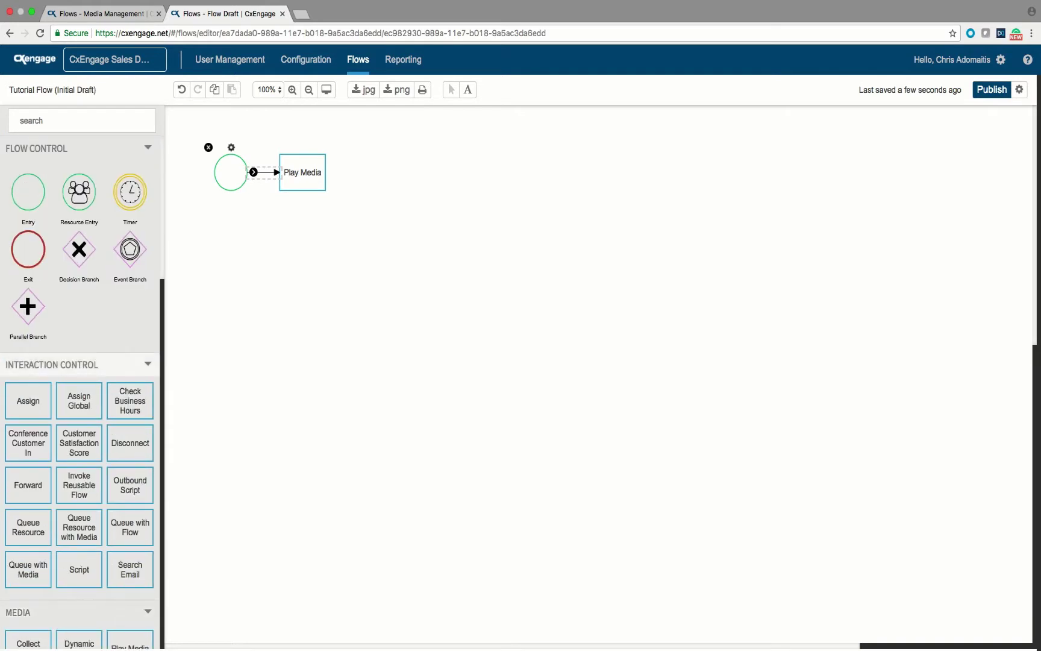
scroll(79, 362, down, 8)
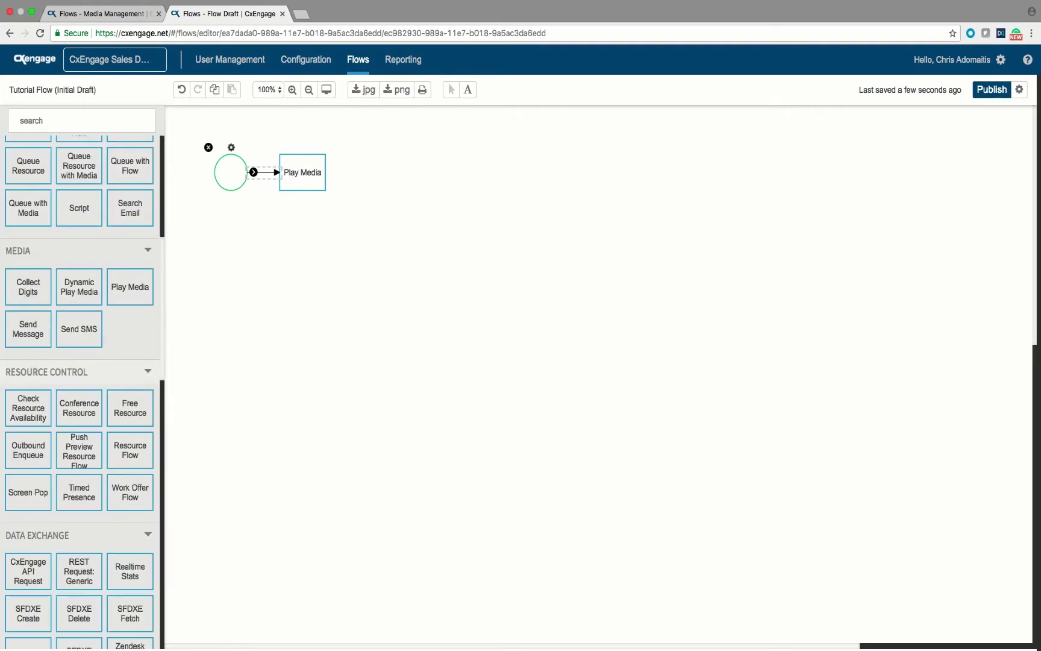
scroll(79, 376, down, 2)
scroll(79, 376, up, 2)
drag(29, 287, 387, 173)
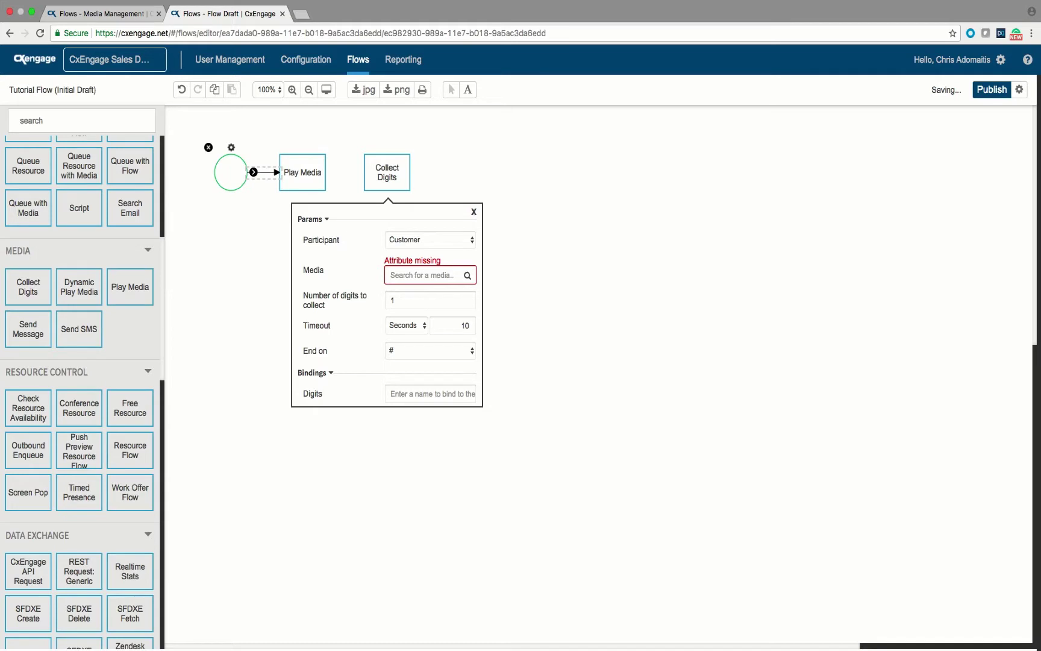
- Assign the "Tutorial - Main Menu" media to the Collect Digits element
click(422, 275)
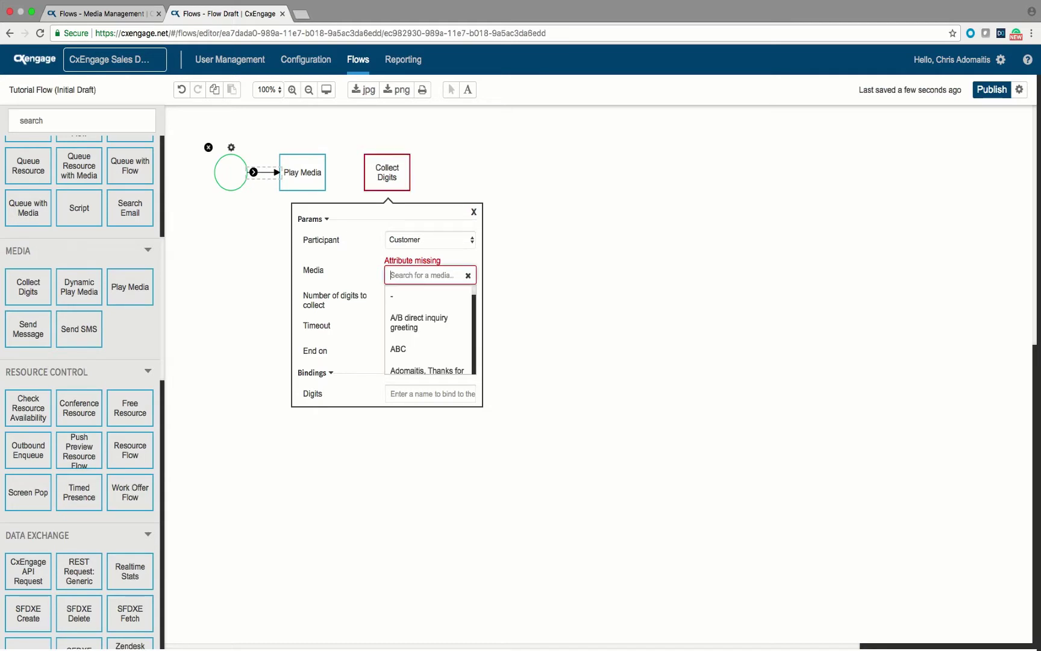
text(tut)
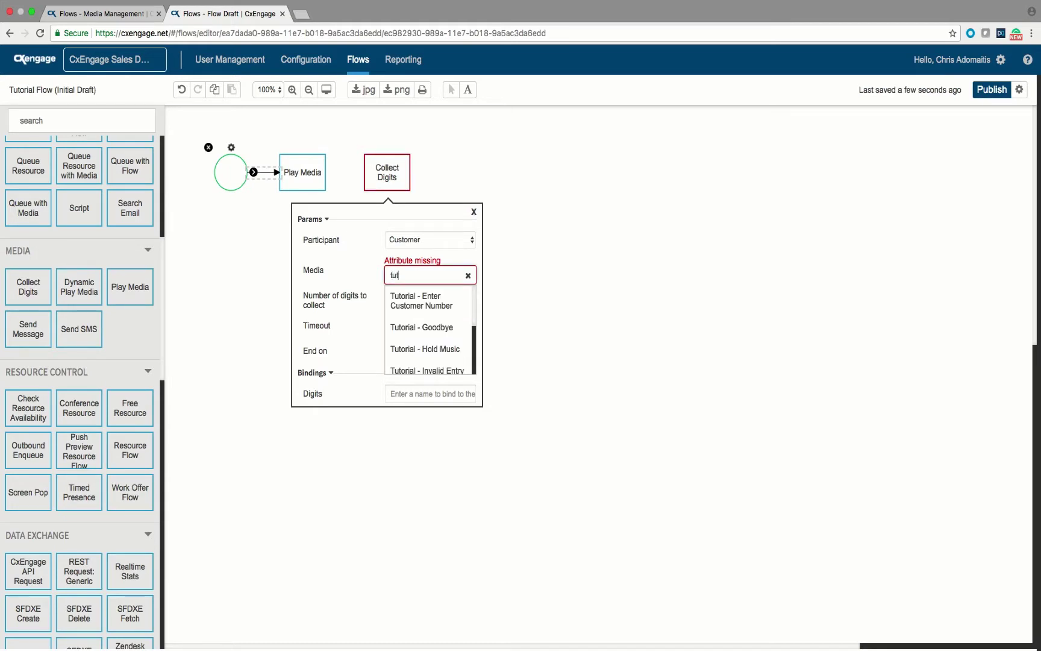
key(Down)
key(Down)
key(Down)
key(Down)
key(Down)
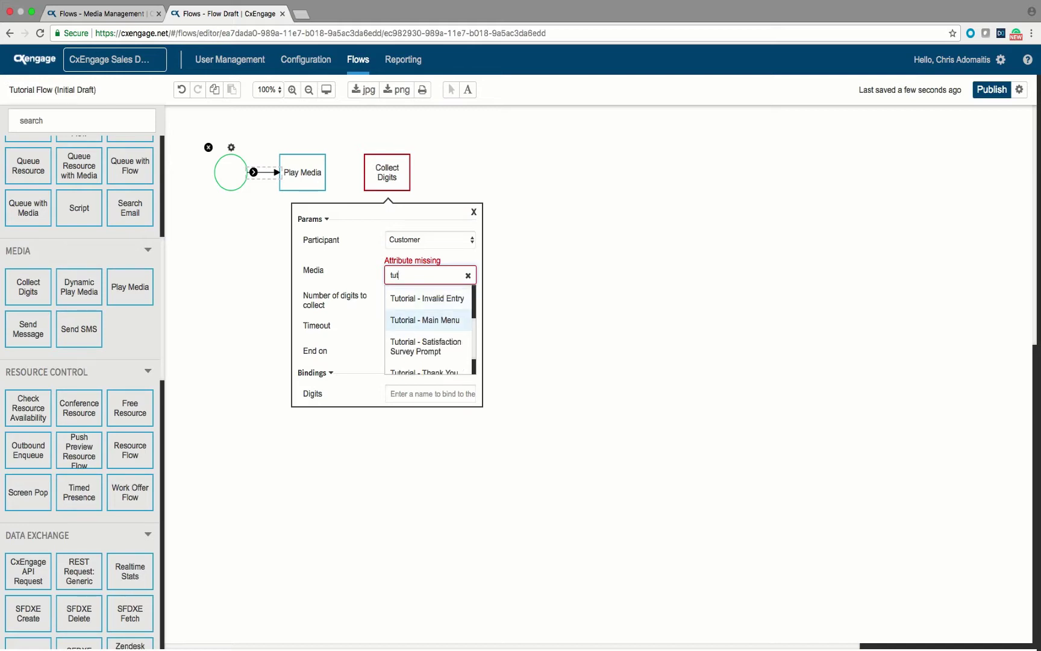
key(Return)
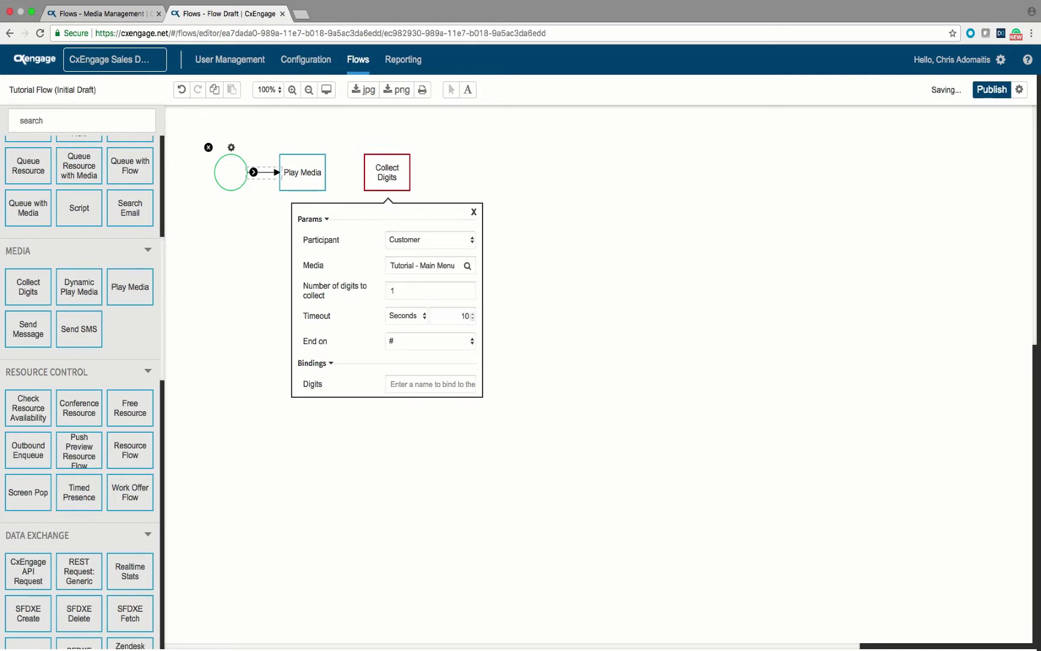
- Bind the collected digits to the name "menu" and close the Collect Digits parameters
click(394, 291)
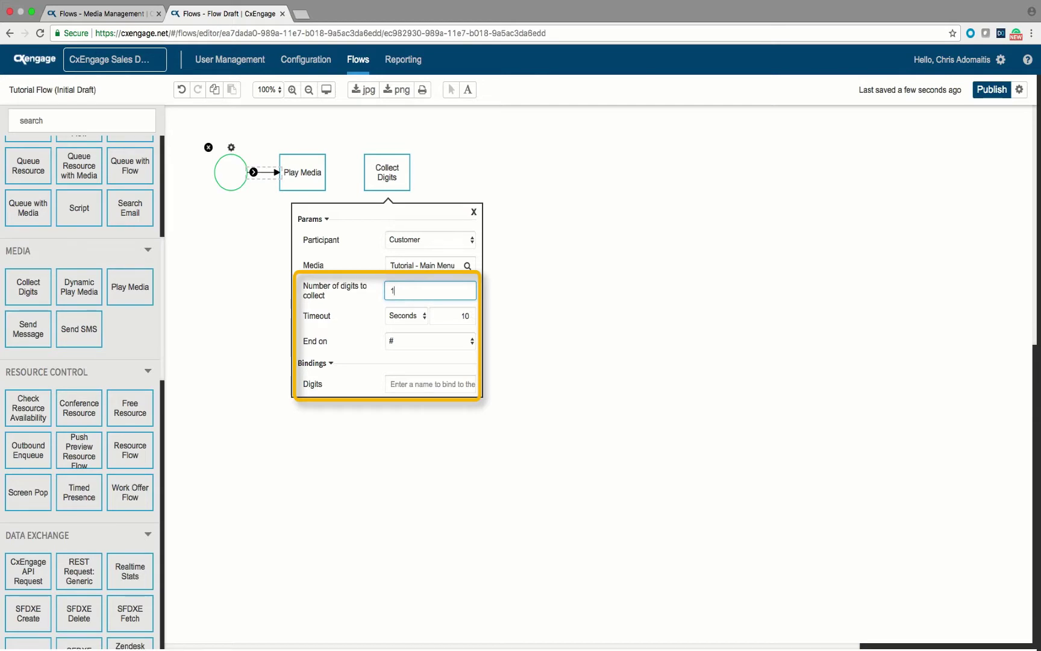
click(391, 383)
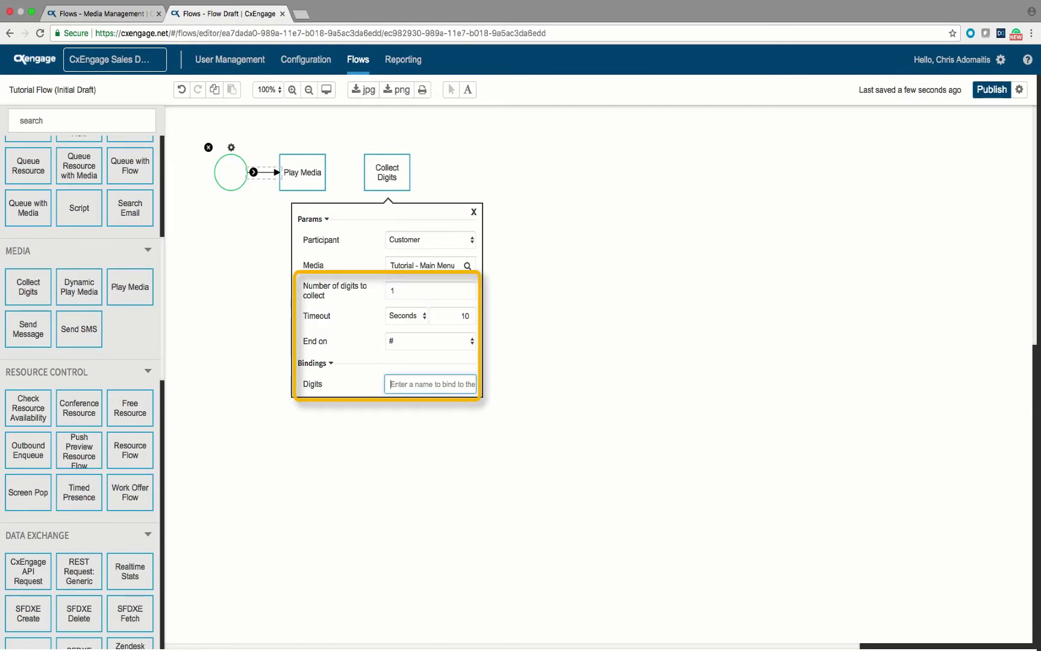
text(menu)
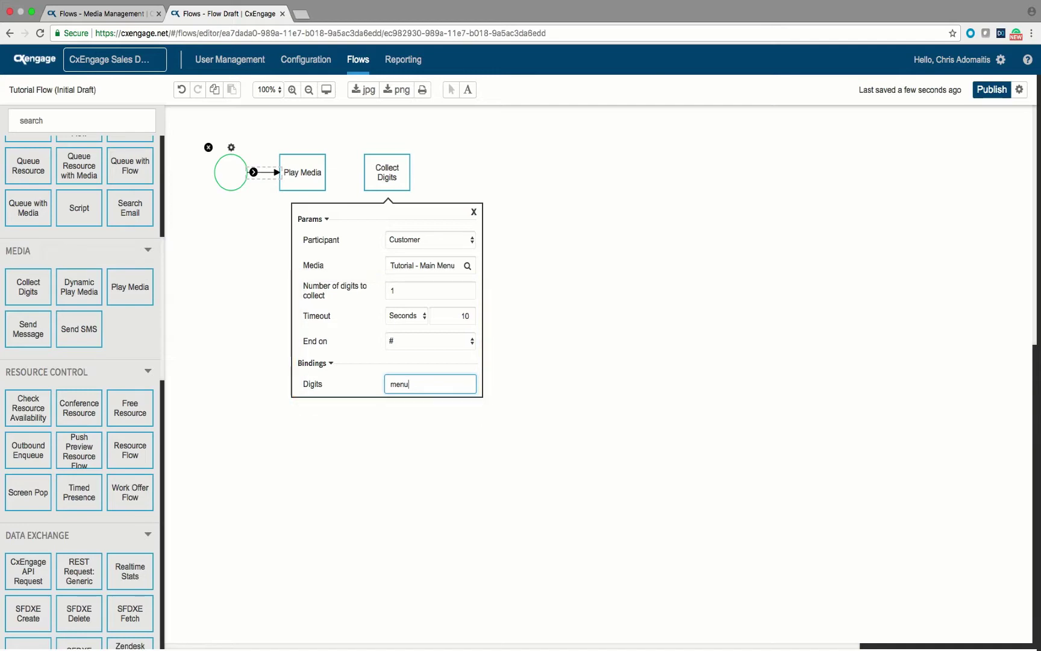
key(Escape)
- Connect the Play Media element to the Collect Digits element and leave the connector's label empty
click(302, 172)
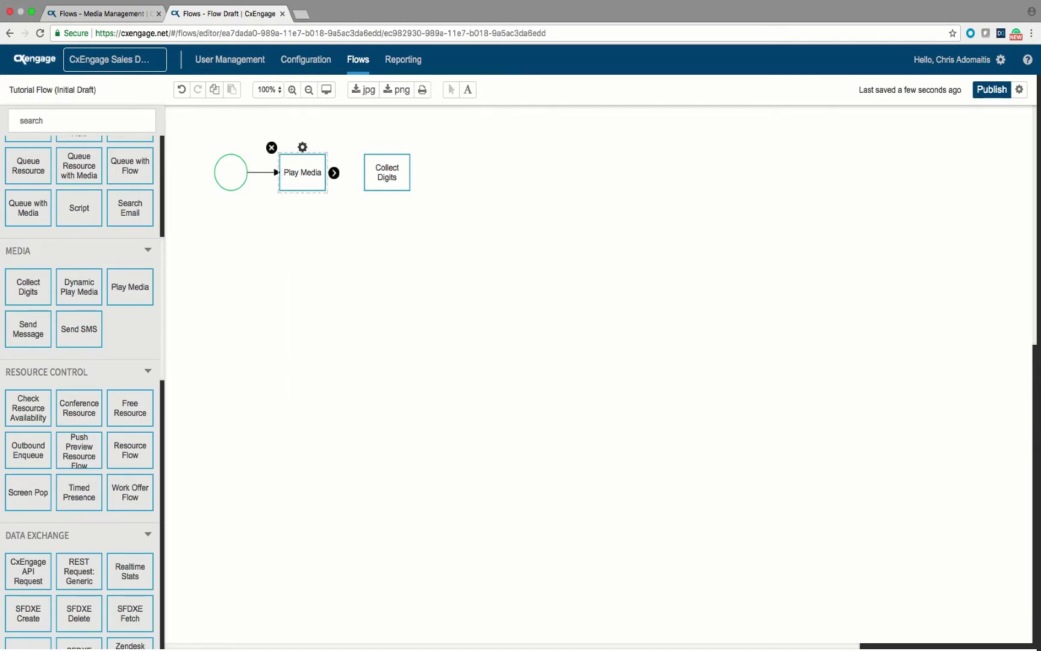
drag(334, 173, 378, 174)
key(Escape)
- Add a Decision Branch directly to the right of the Collect Digits element
scroll(81, 391, up, 5)
scroll(81, 373, up, 2)
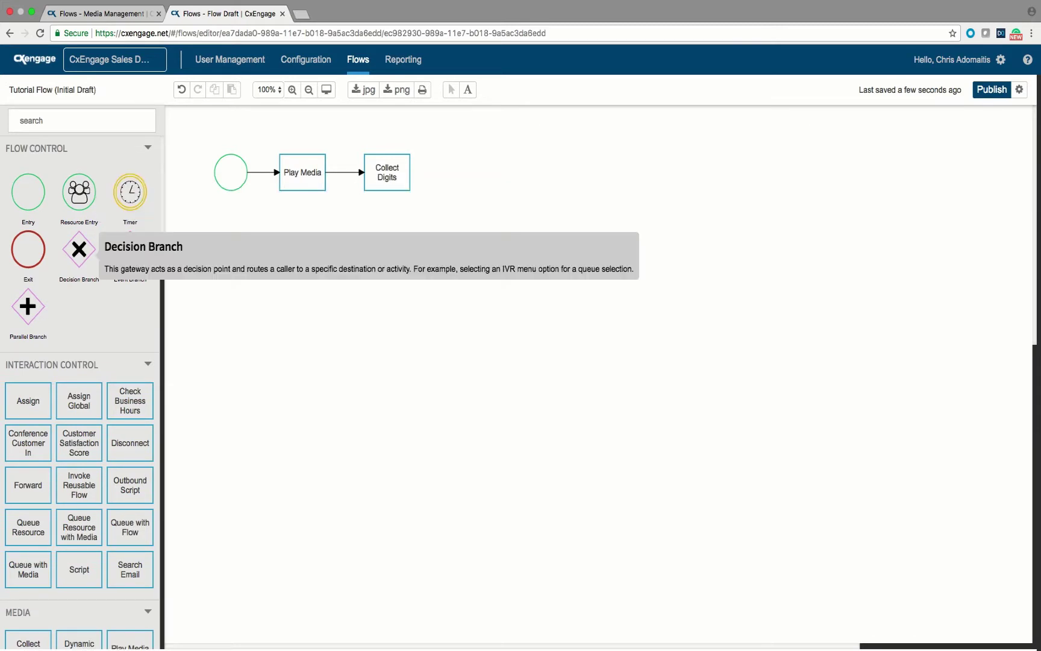
drag(79, 249, 479, 176)
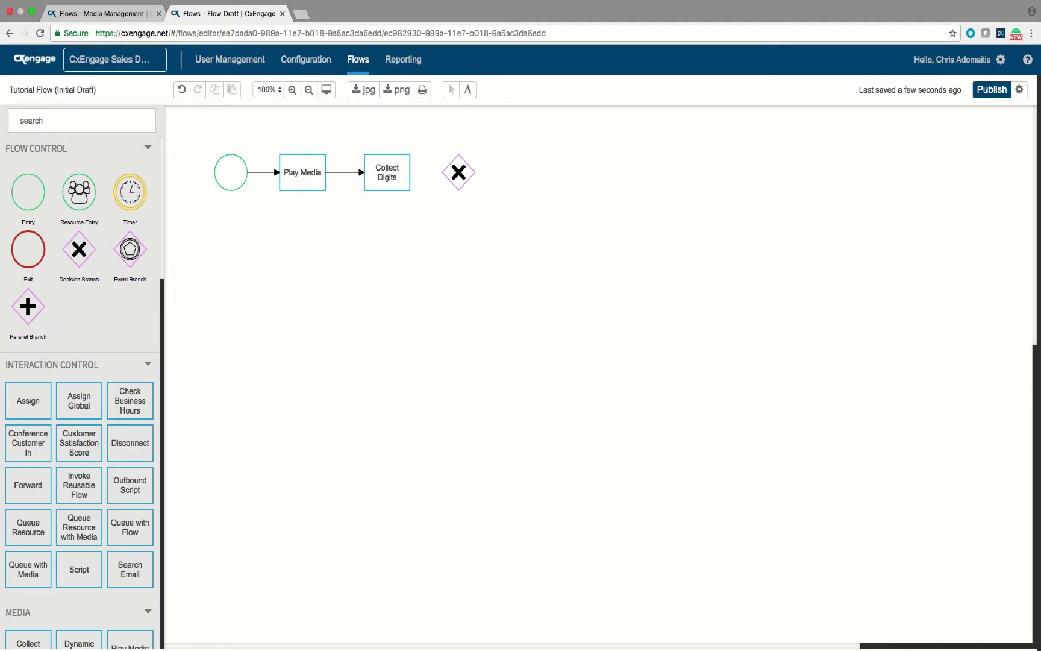
- Connect the Collect Digits element to the Decision Branch
click(387, 172)
key(Escape)
click(387, 172)
drag(419, 173, 458, 172)
- Add a Queue with Media element above and to the right of the Decision Branch
mouse_move(51, 648)
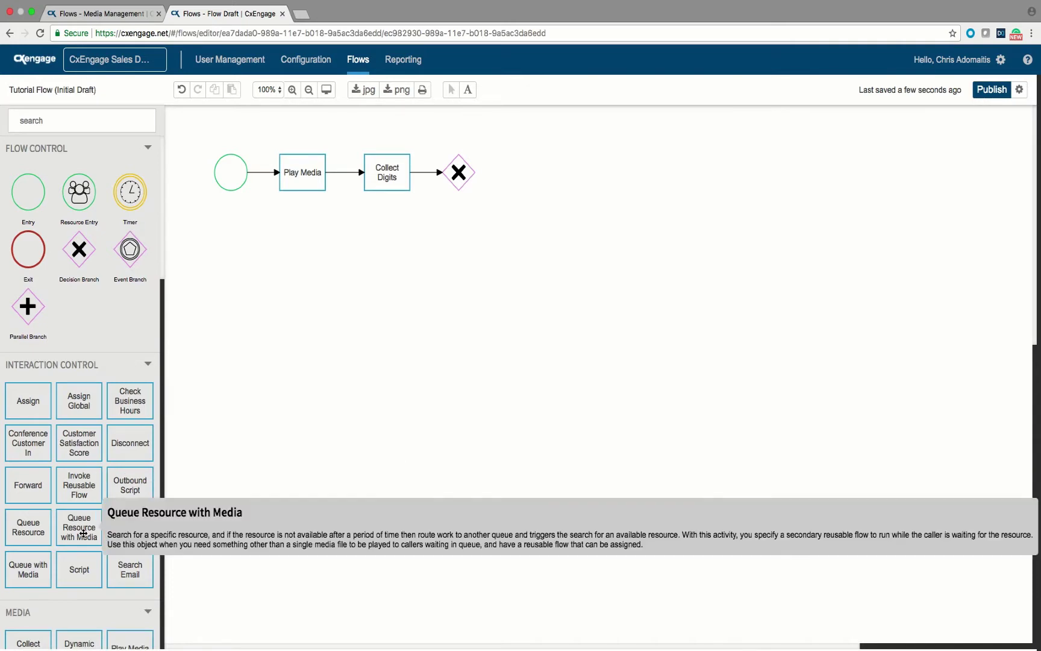
drag(40, 565, 542, 134)
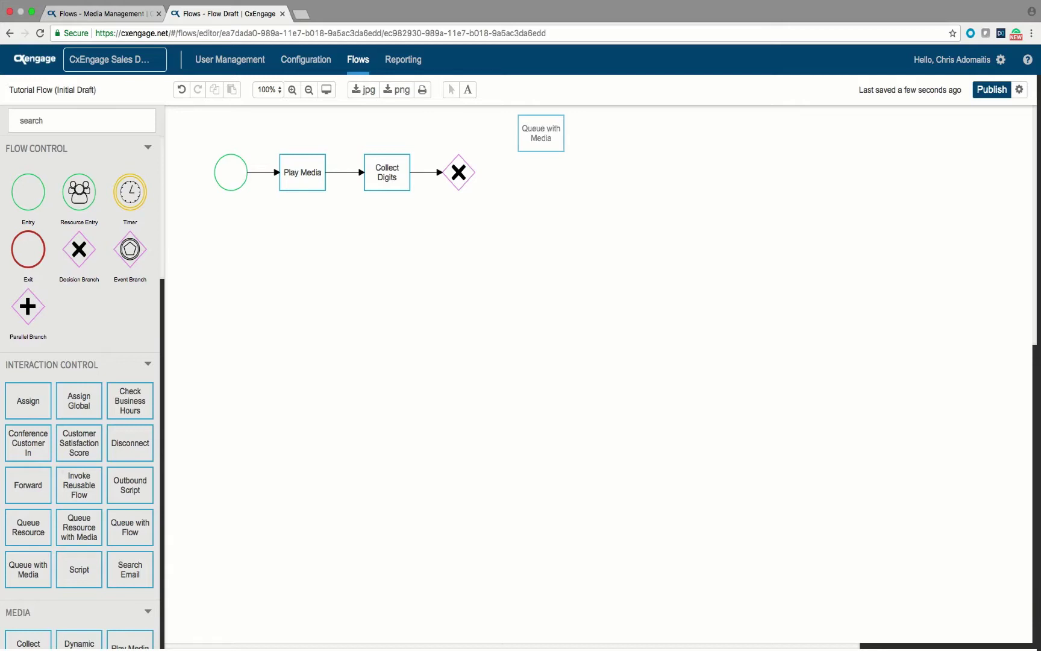
click(542, 134)
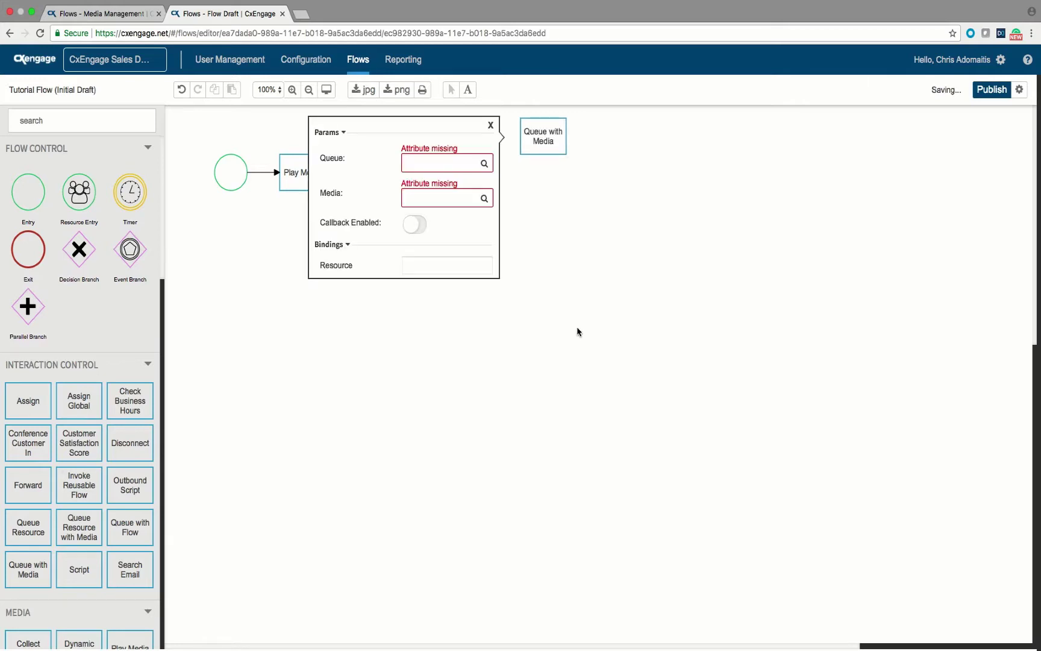
- Set the Queue with Media element's queue to "Sales Queue" and its media to "Hold Music"
click(453, 167)
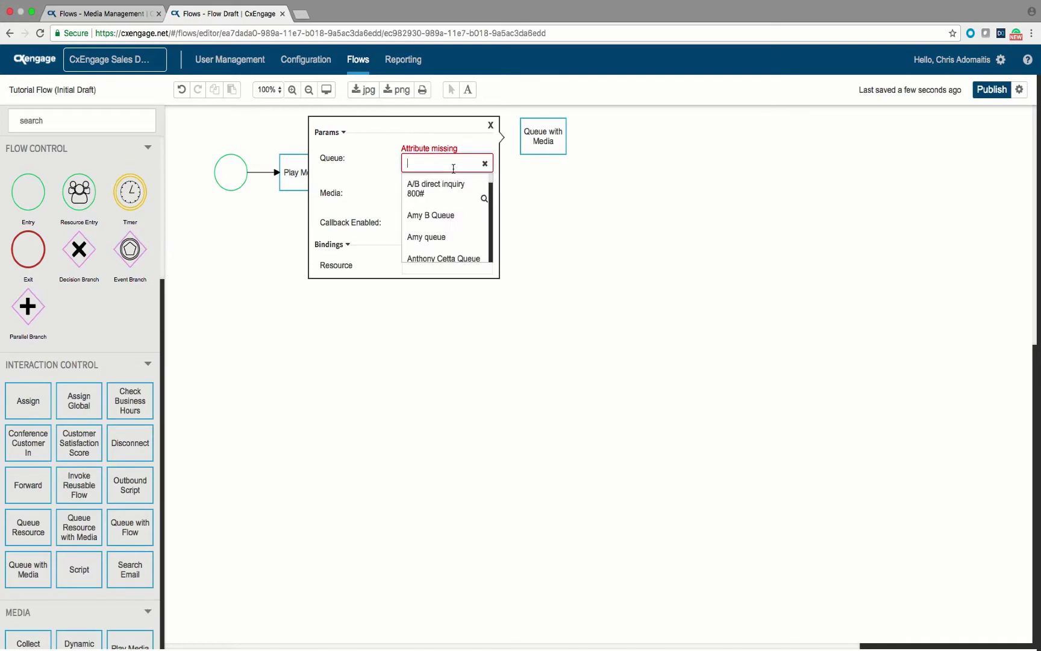
text(sales)
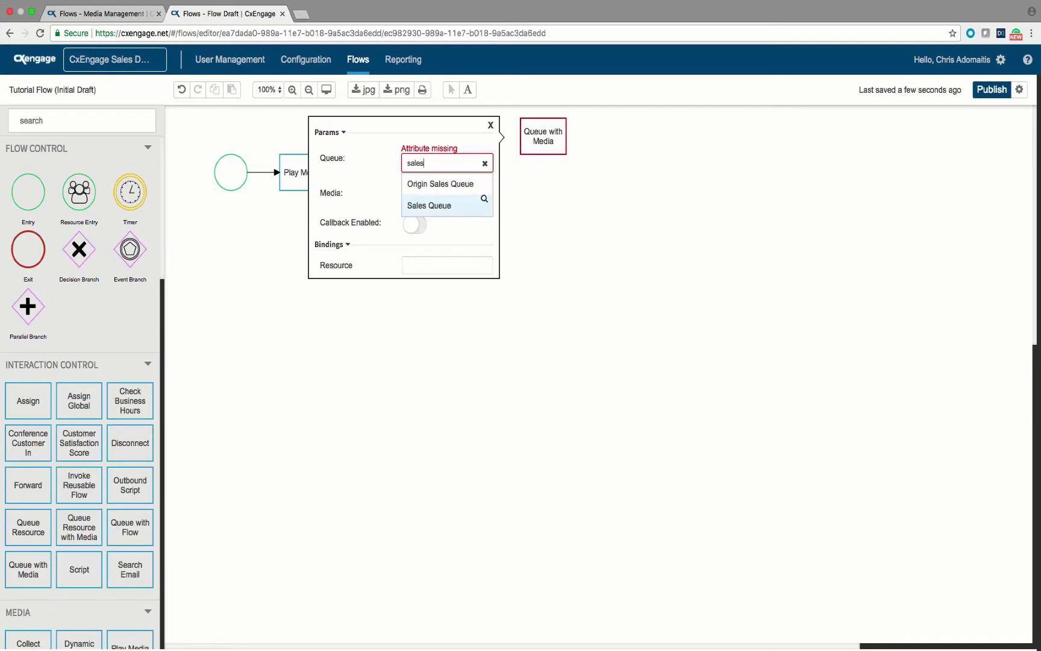
click(431, 205)
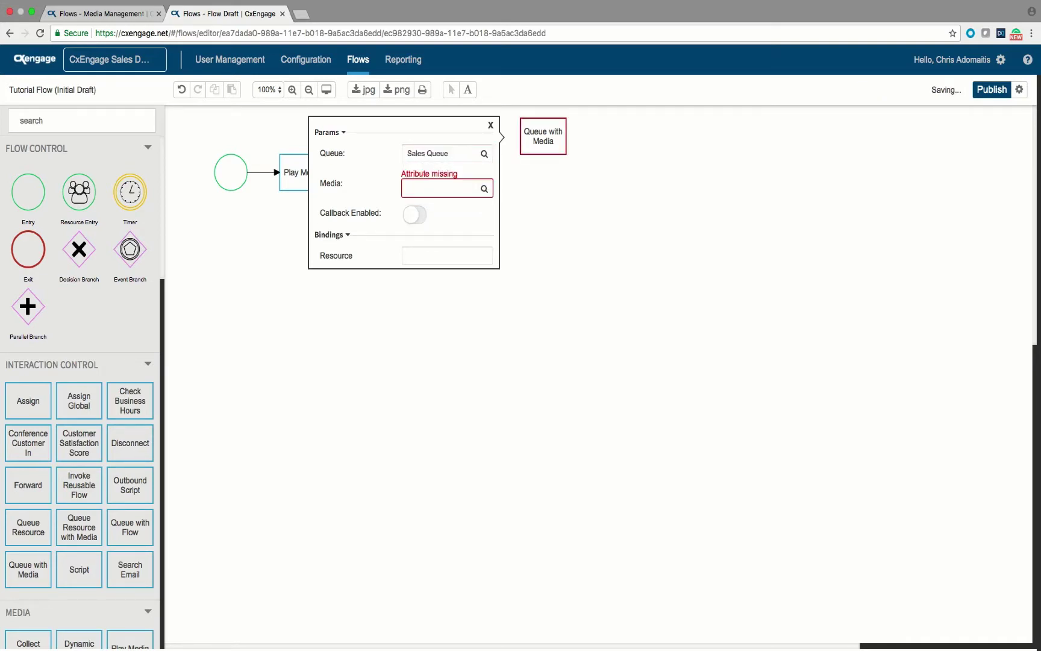
click(441, 188)
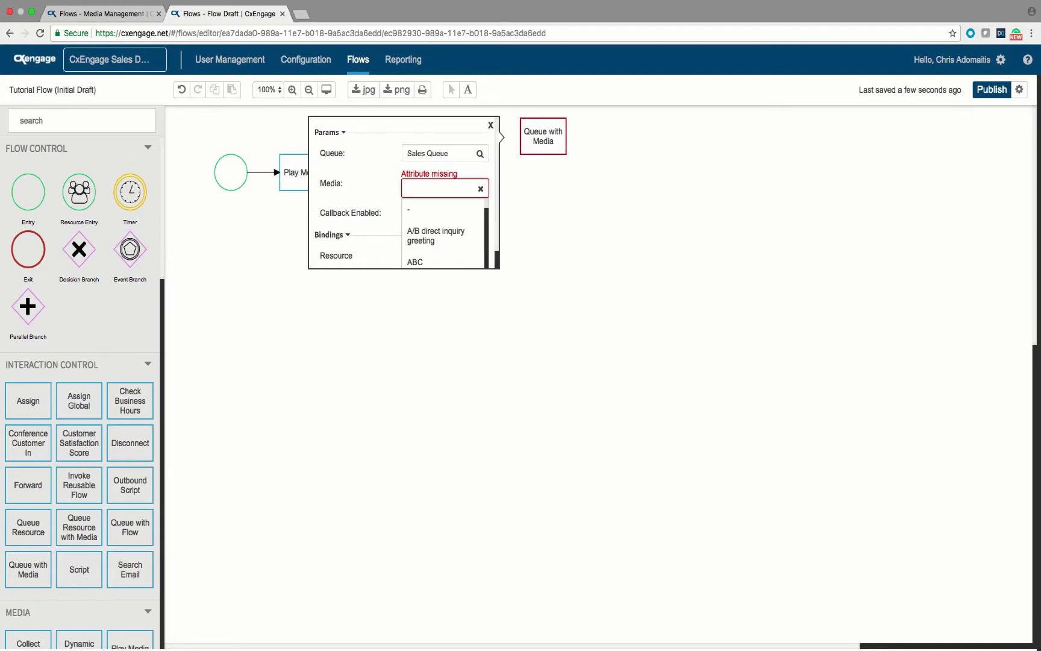
text(hold)
click(426, 231)
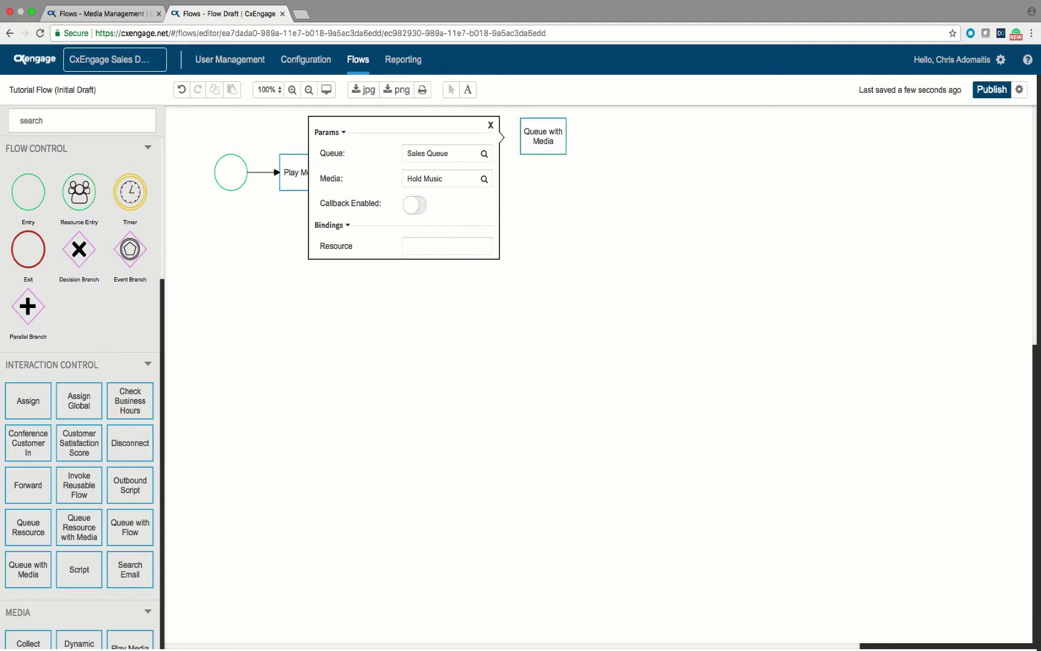
- View the callback options, leave callback disabled, and bind the queue element's resource to the name "agent"
click(415, 205)
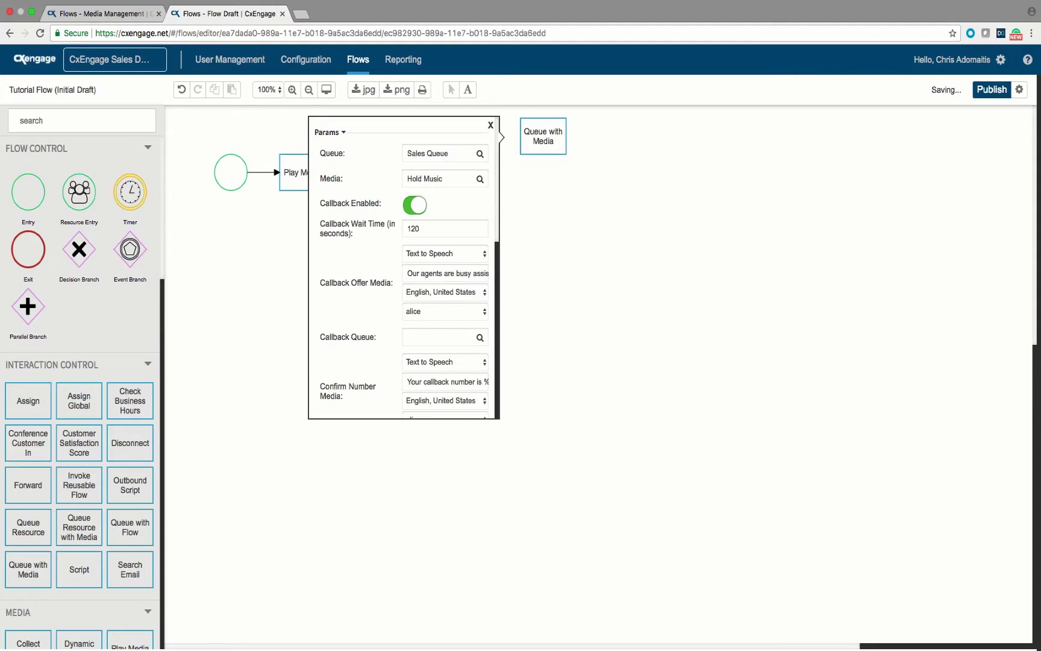
click(414, 205)
click(447, 246)
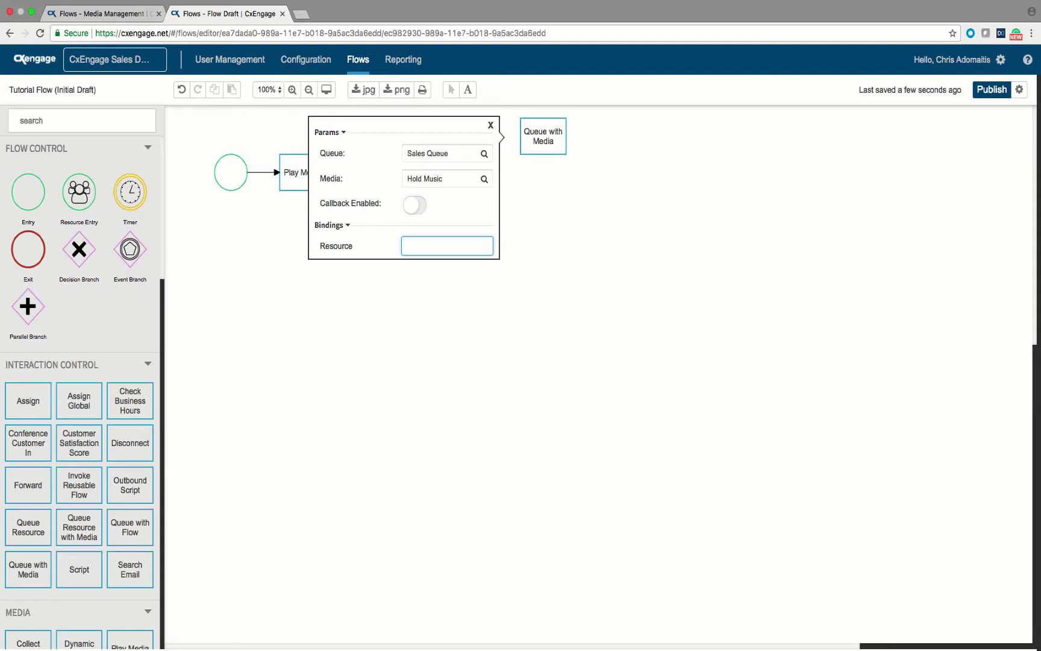
text(agent)
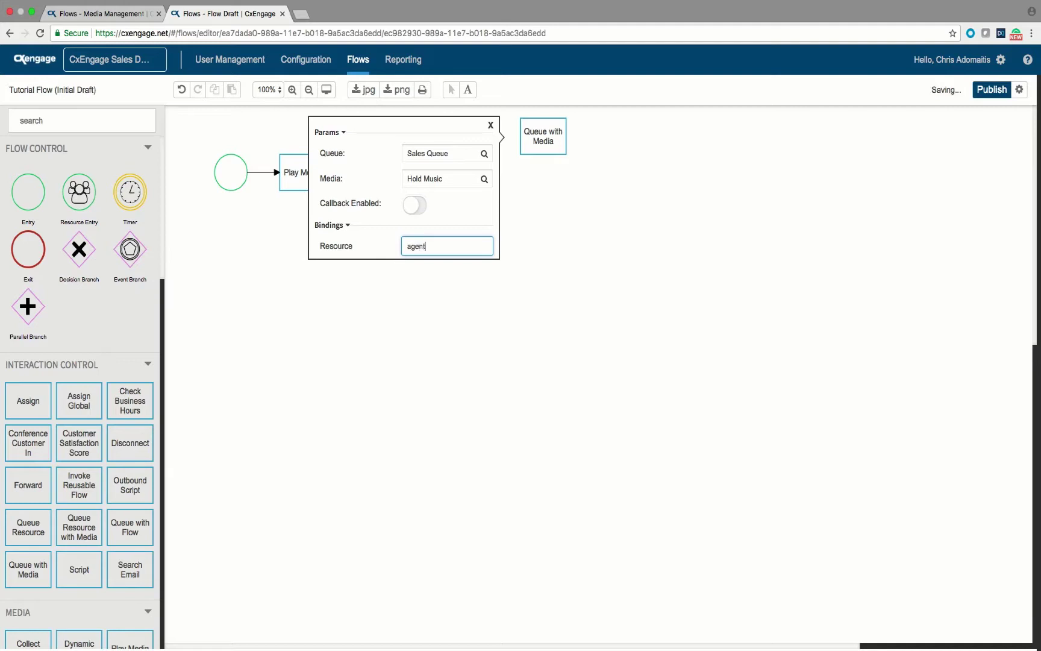
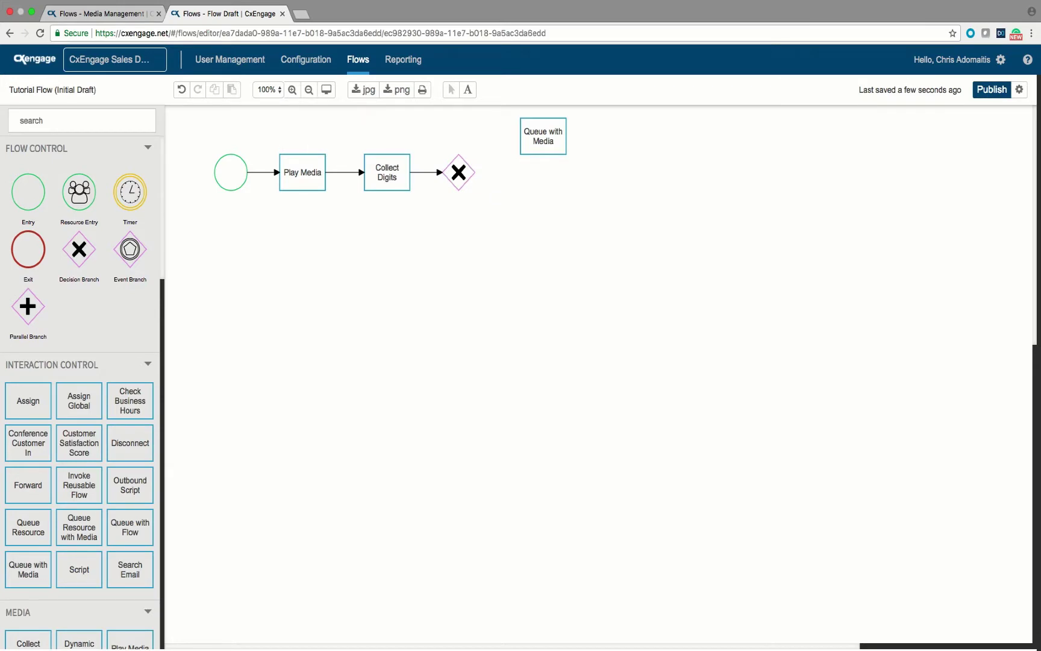
- Connect the Decision Branch to the Queue with Media element and begin the connector's condition with (= menu
click(459, 172)
drag(480, 172, 540, 142)
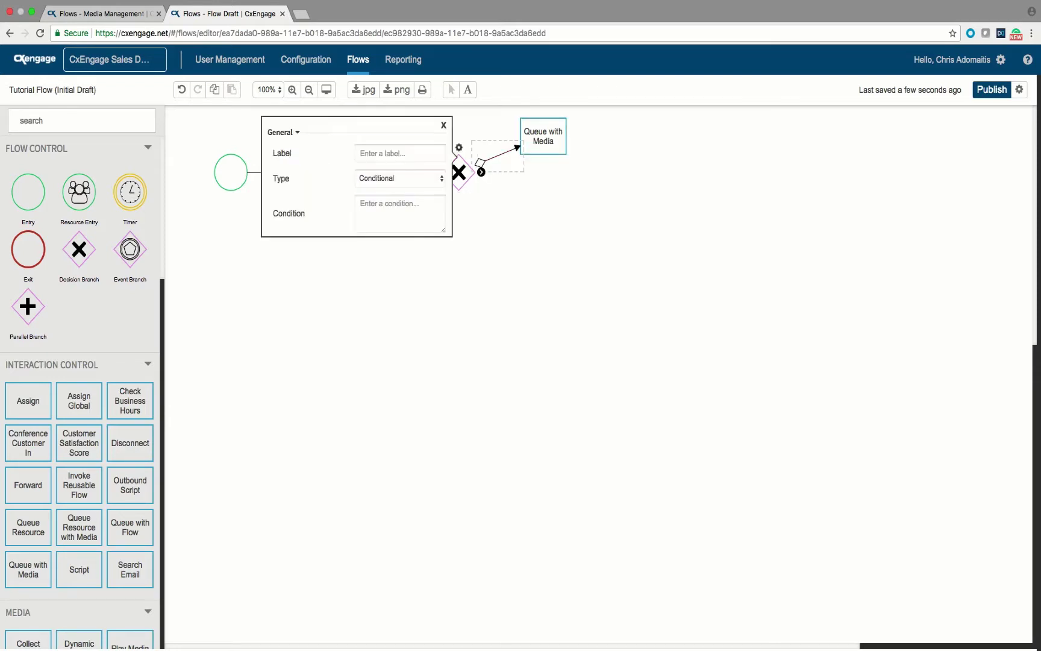
click(400, 212)
text(()
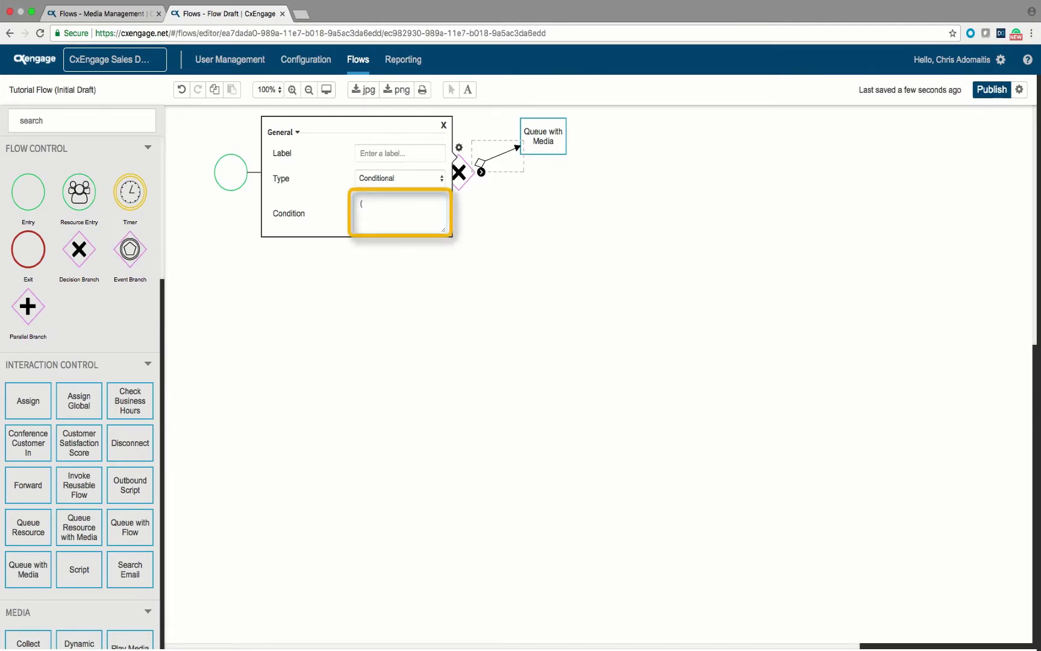
text(=)
key(BackSpace)
key(BackSpace)
text(()
text(= menu)
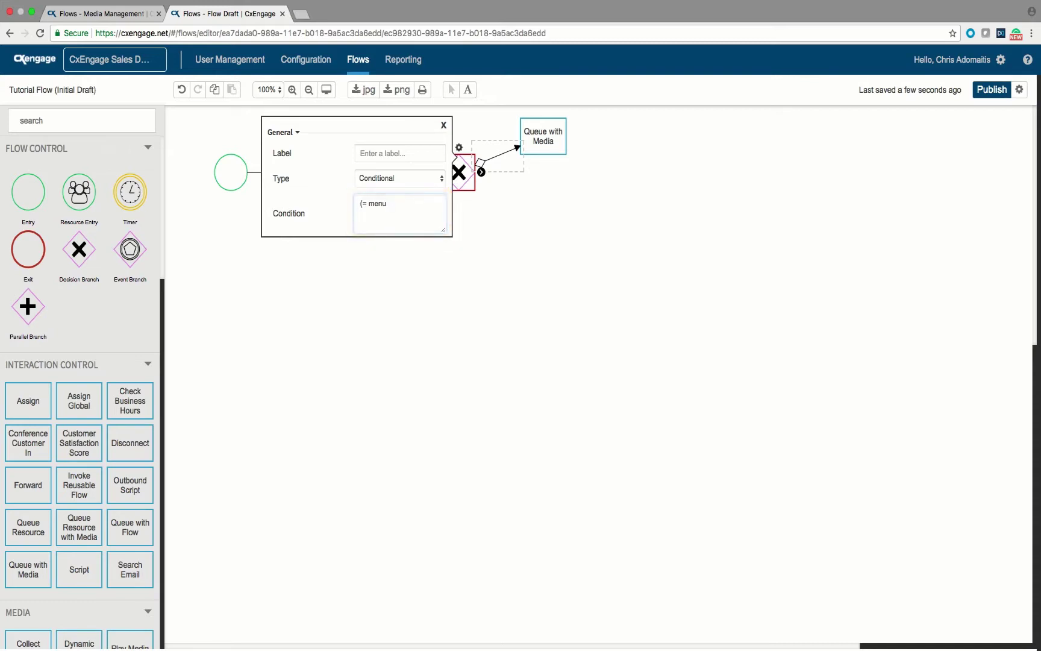
- Check the digits binding name in the Collect Digits element and complete the connector's condition as (= menu "1")
key(Escape)
click(387, 173)
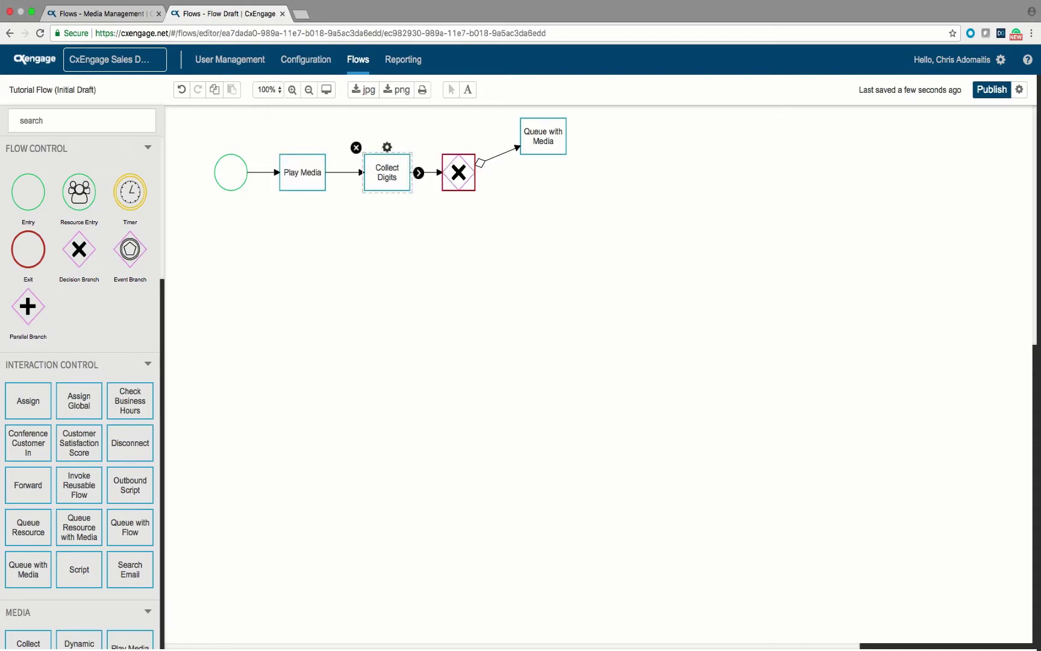
click(387, 147)
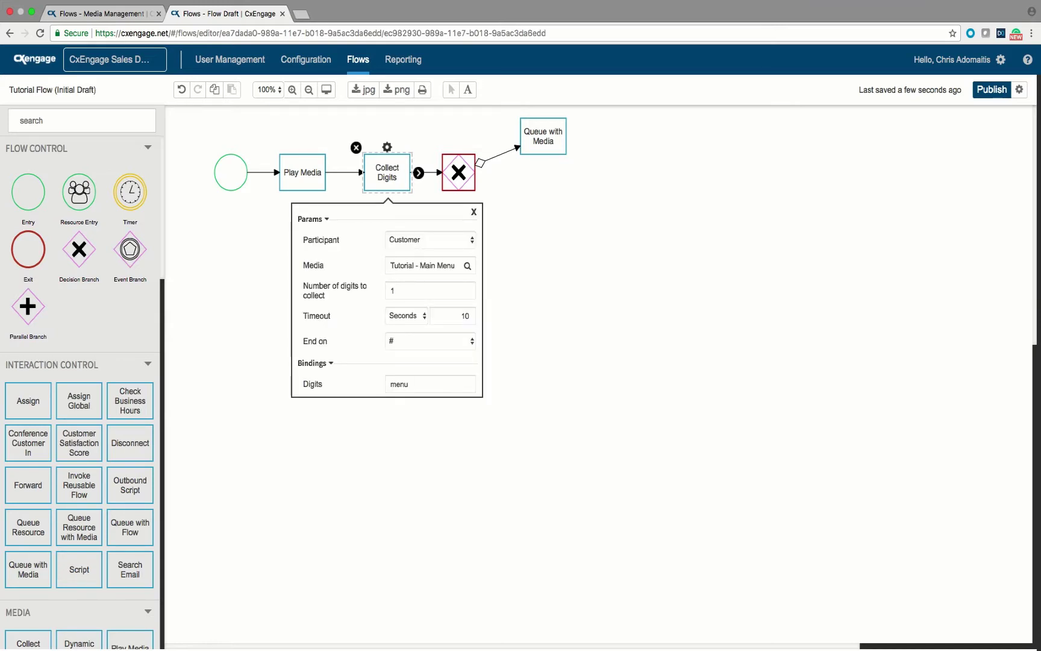
key(Escape)
mouse_move(488, 161)
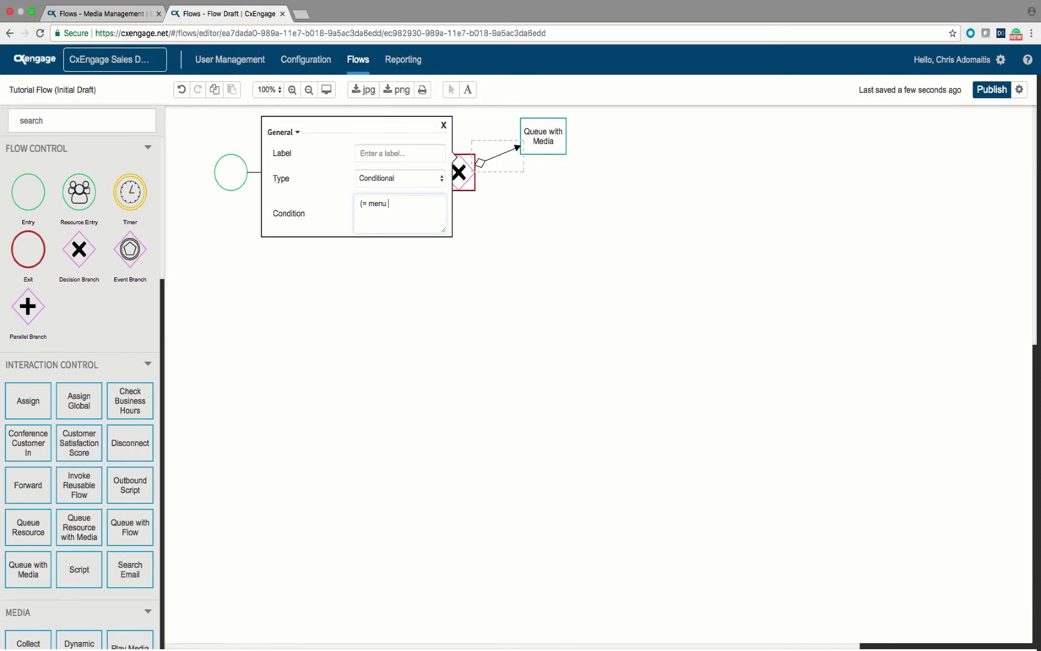
text("))
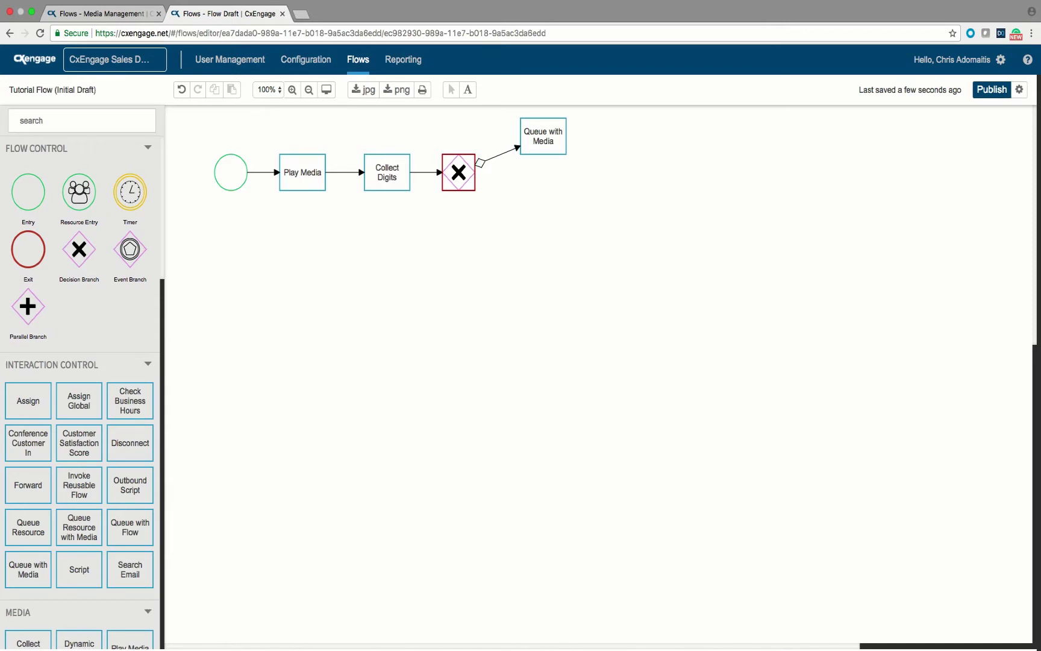
- Move the Queue with Media element farther right and label its incoming connector "1 for Sales"
drag(542, 136, 582, 137)
click(523, 125)
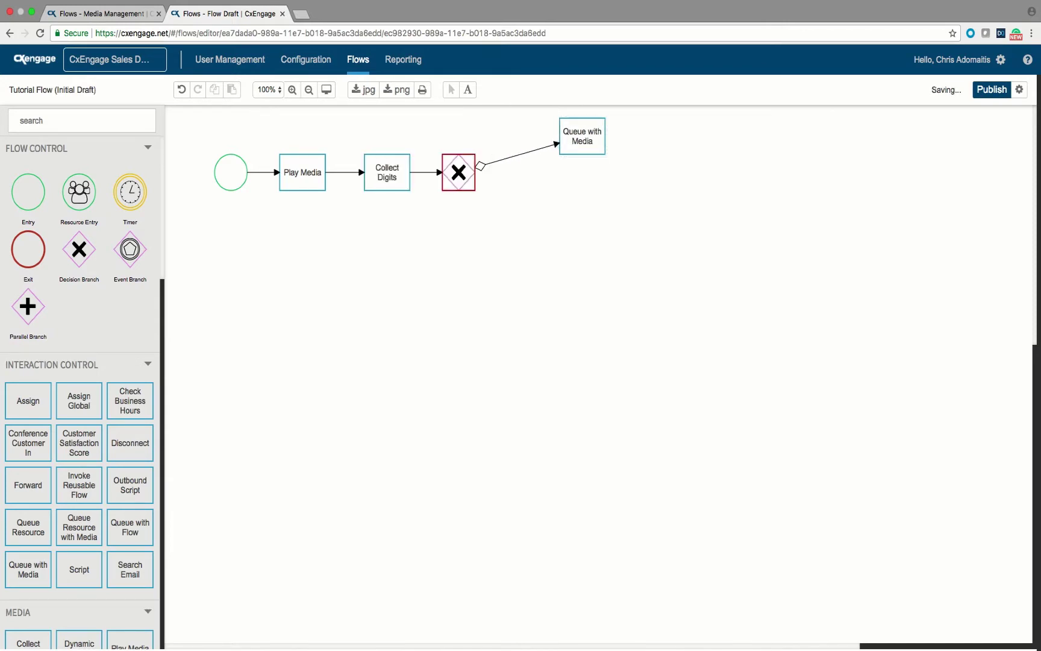
click(509, 161)
click(399, 153)
text(2)
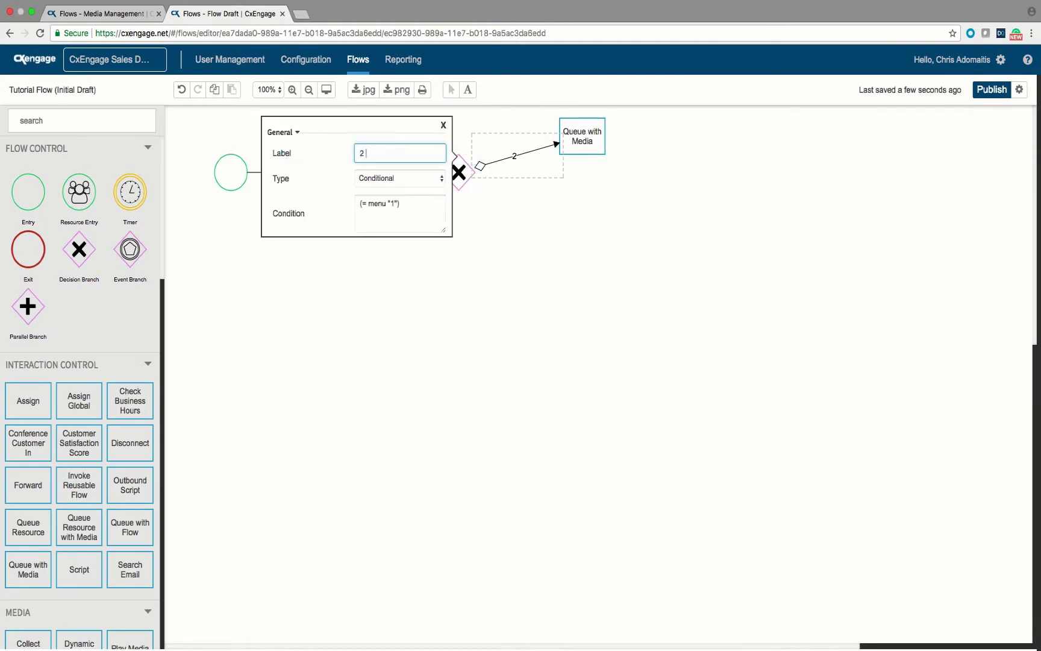
key(BackSpace)
text(1 for Sales)
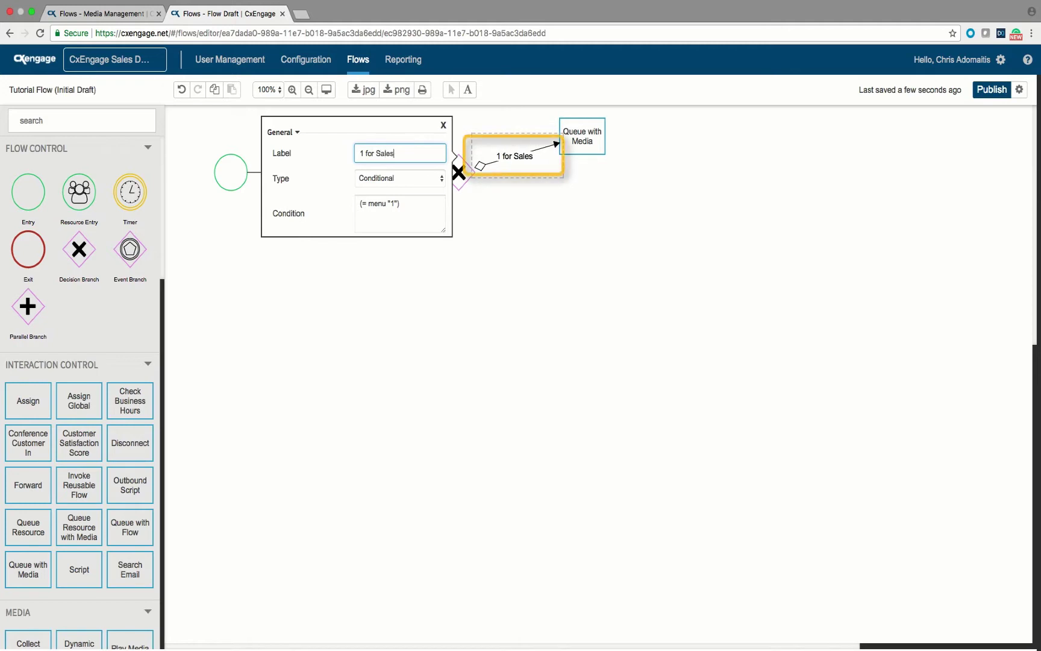
- Add a Collect Digits element below the Queue with Media element
key(Escape)
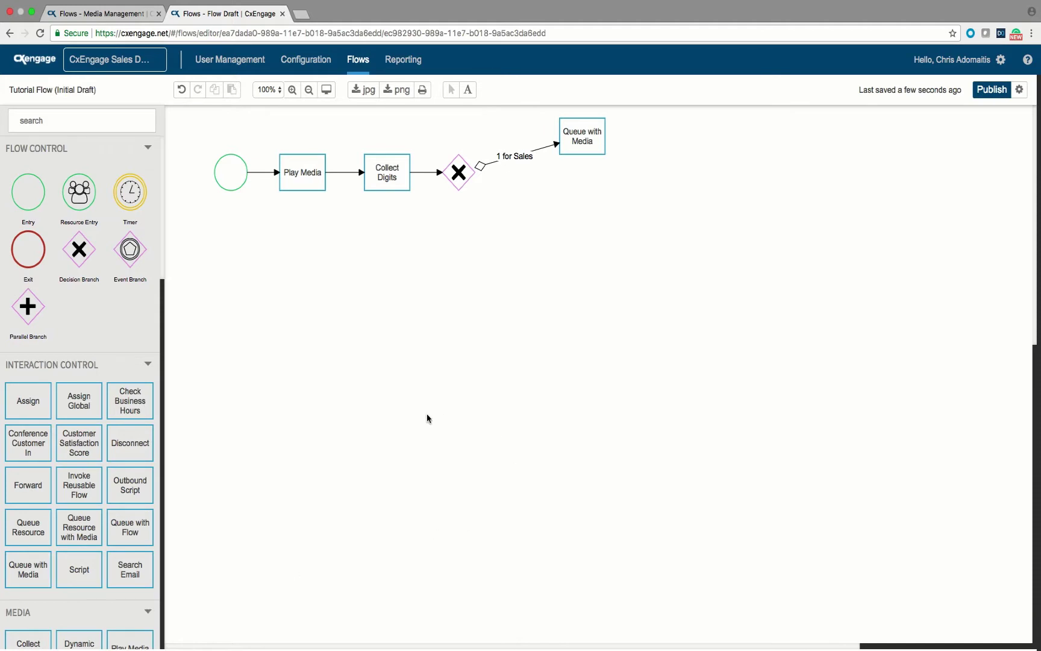
scroll(108, 369, down, 5)
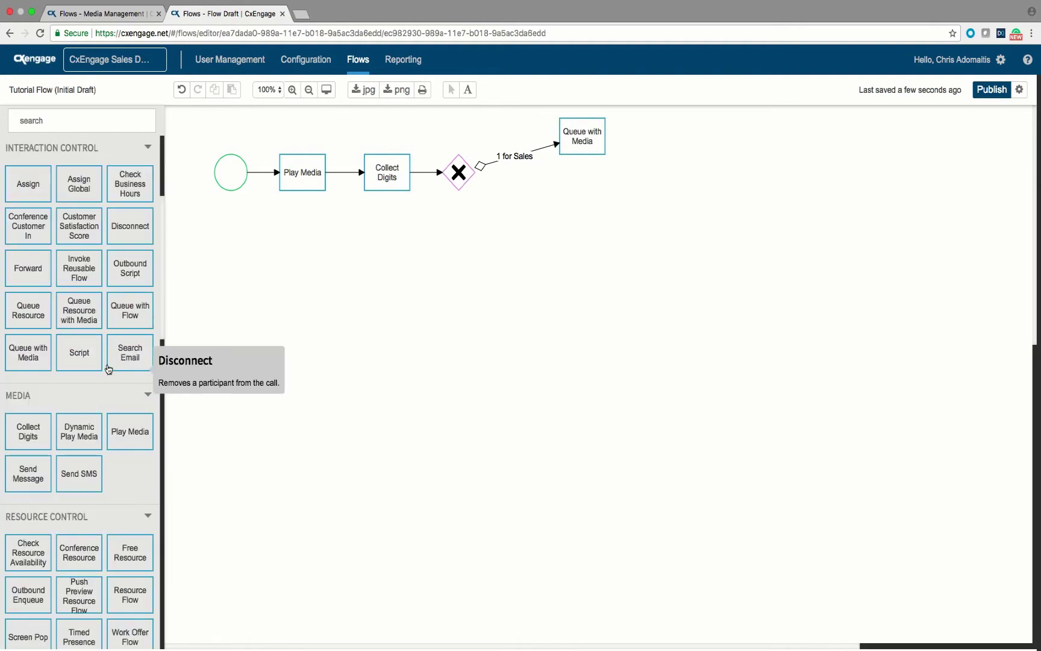
drag(36, 435, 580, 205)
click(578, 207)
click(587, 316)
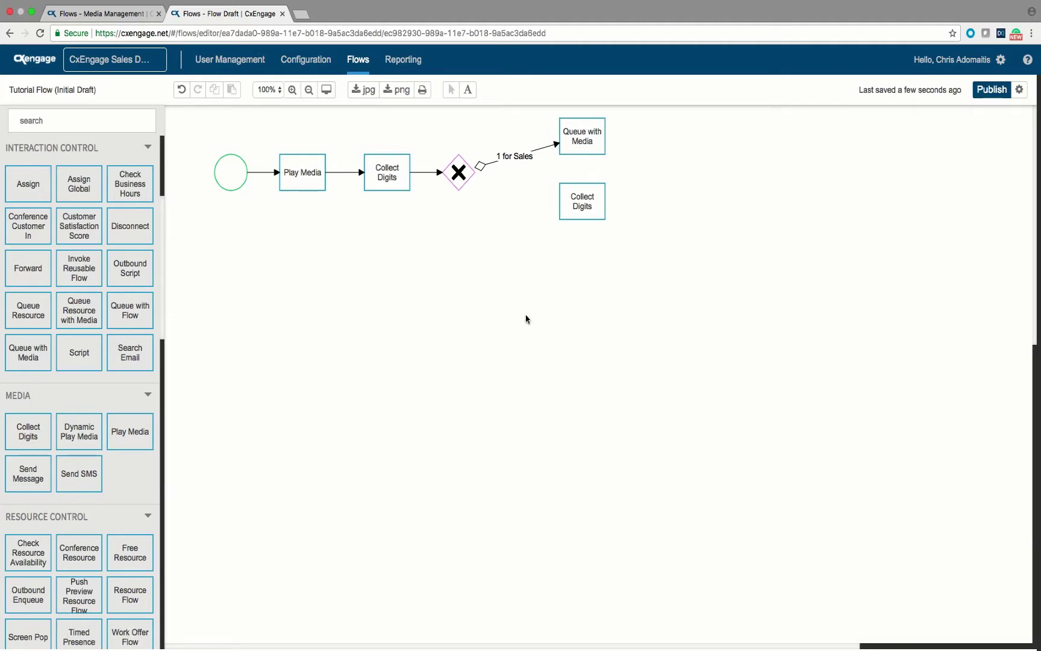
- Connect the Decision Branch to the new Collect Digits element with condition (= menu "2") and label "2 for Support"
click(457, 174)
drag(480, 173, 569, 206)
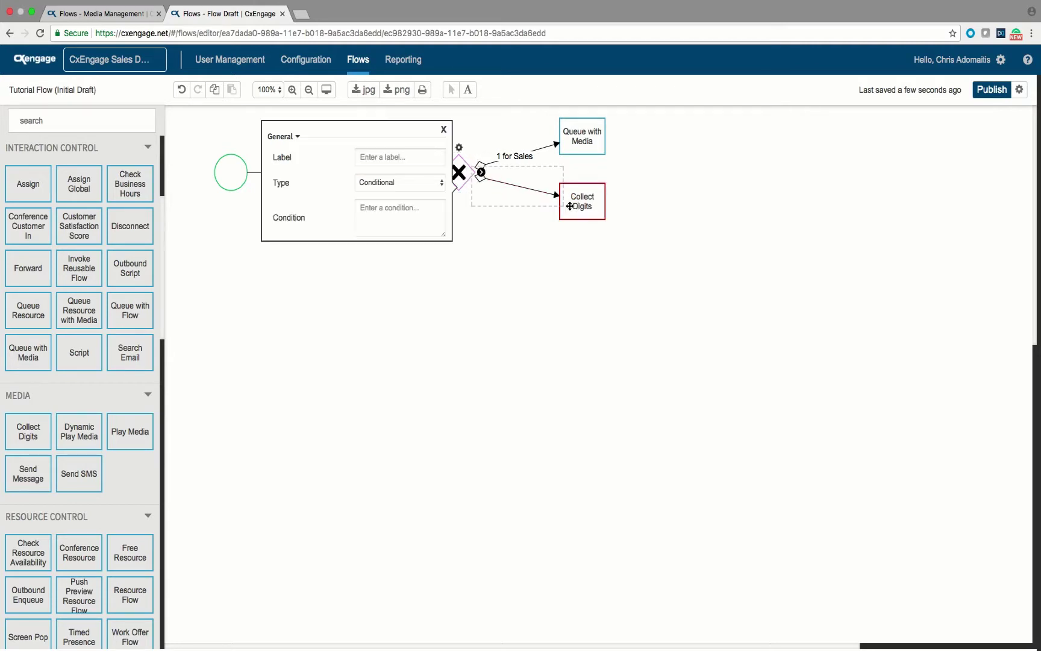
click(373, 227)
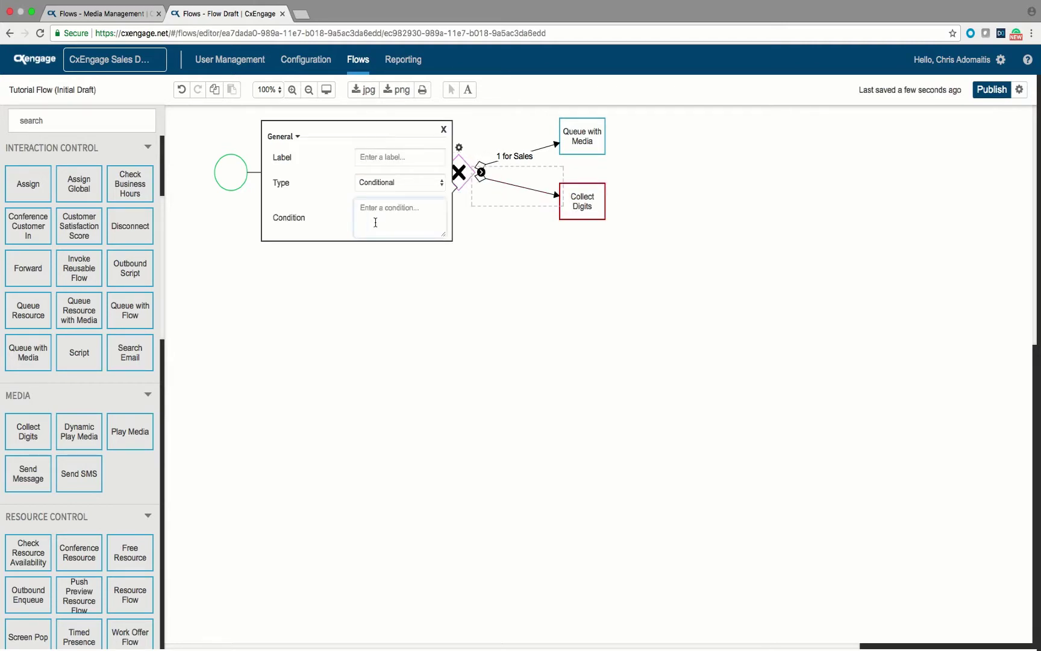
text((= menu "2"))
click(399, 157)
text(2 for Support)
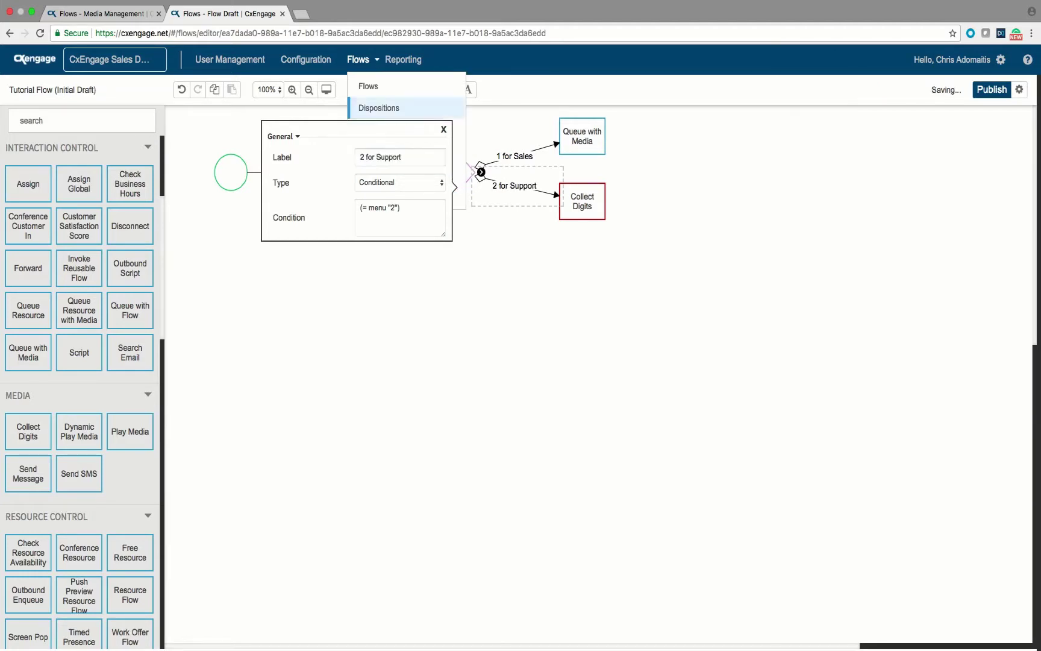
- Set the media of the support branch's Collect Digits element to Tutorial - Enter Customer Number
click(582, 202)
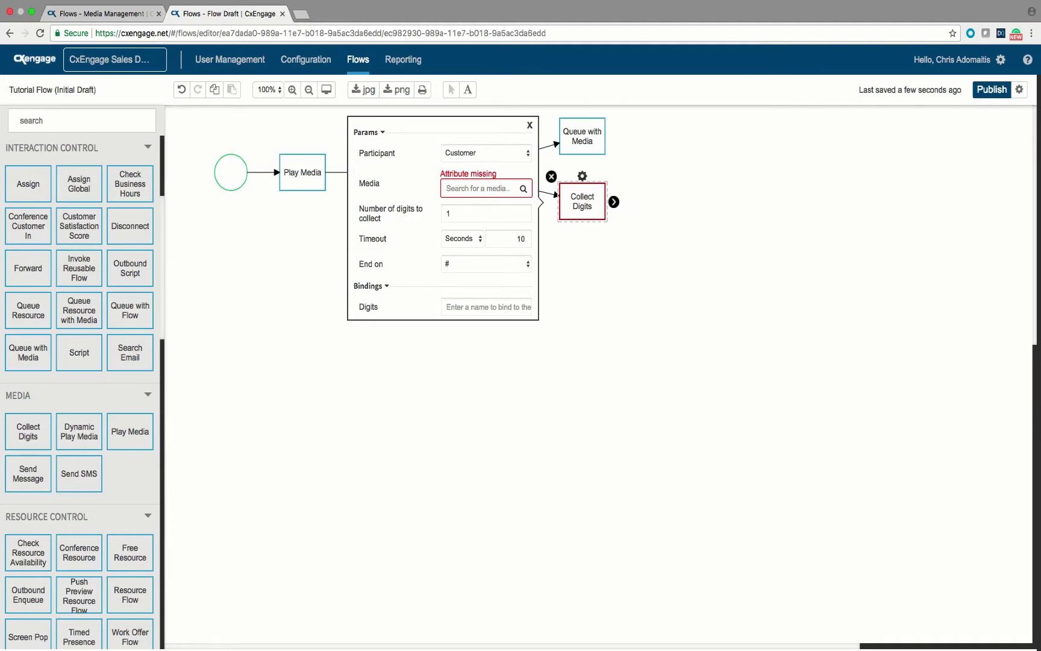
click(481, 188)
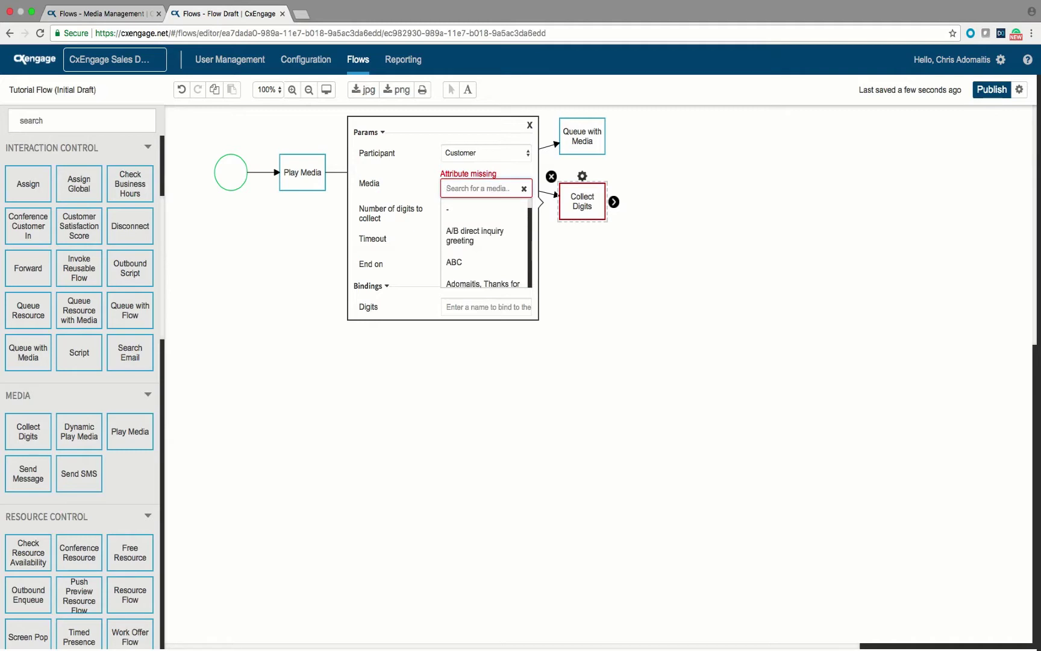
text(tut)
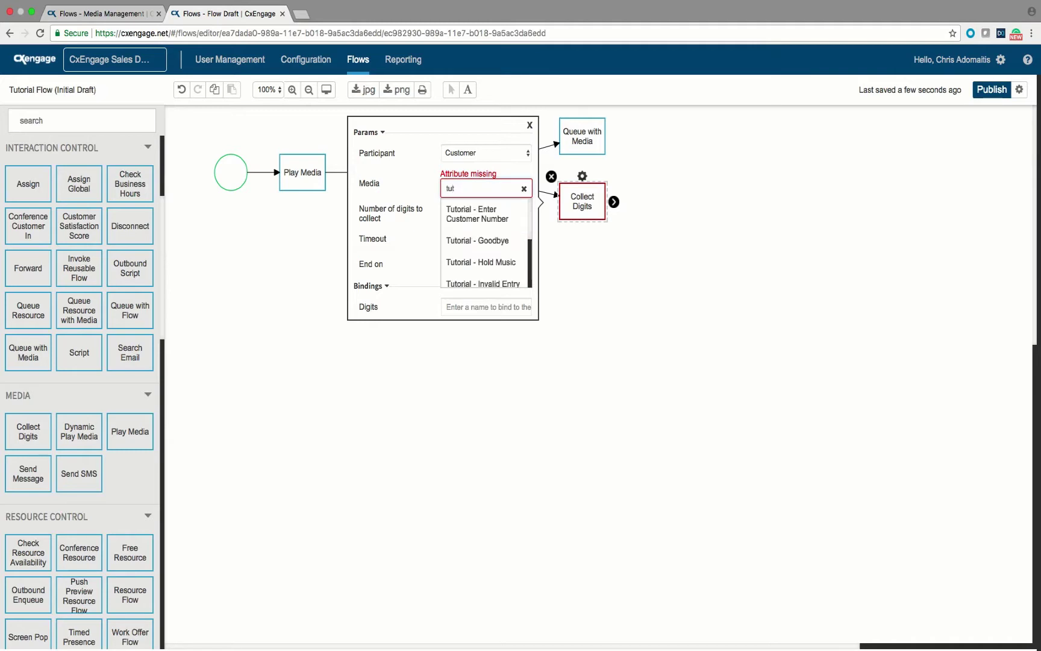
click(485, 217)
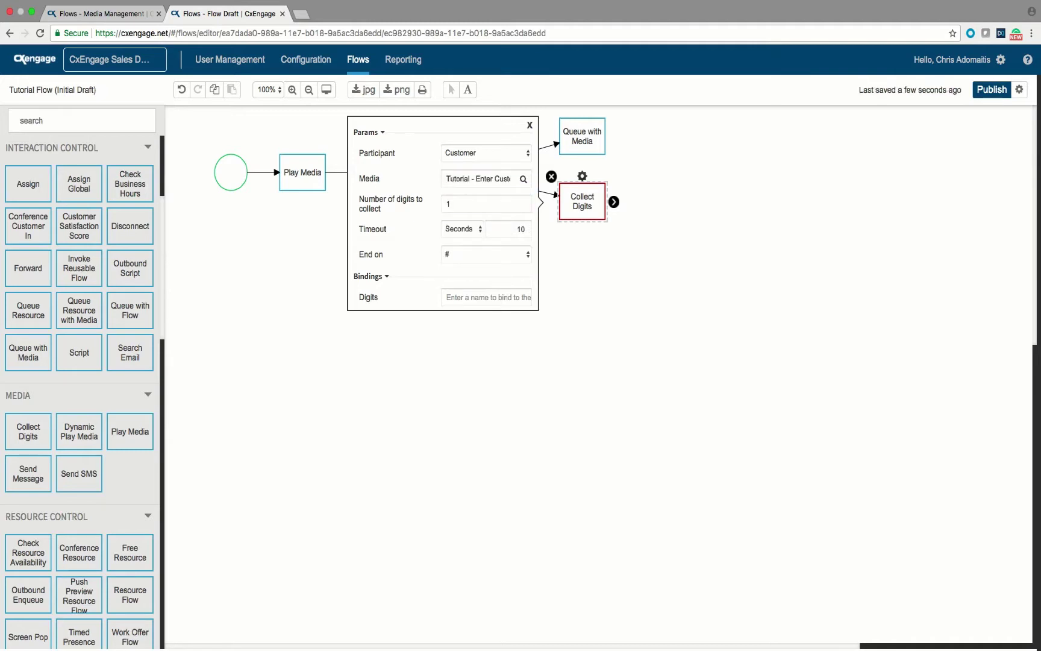
- Set the support Collect Digits element to collect 3 digits and bind them to the name customerID
click(506, 229)
double_click(448, 204)
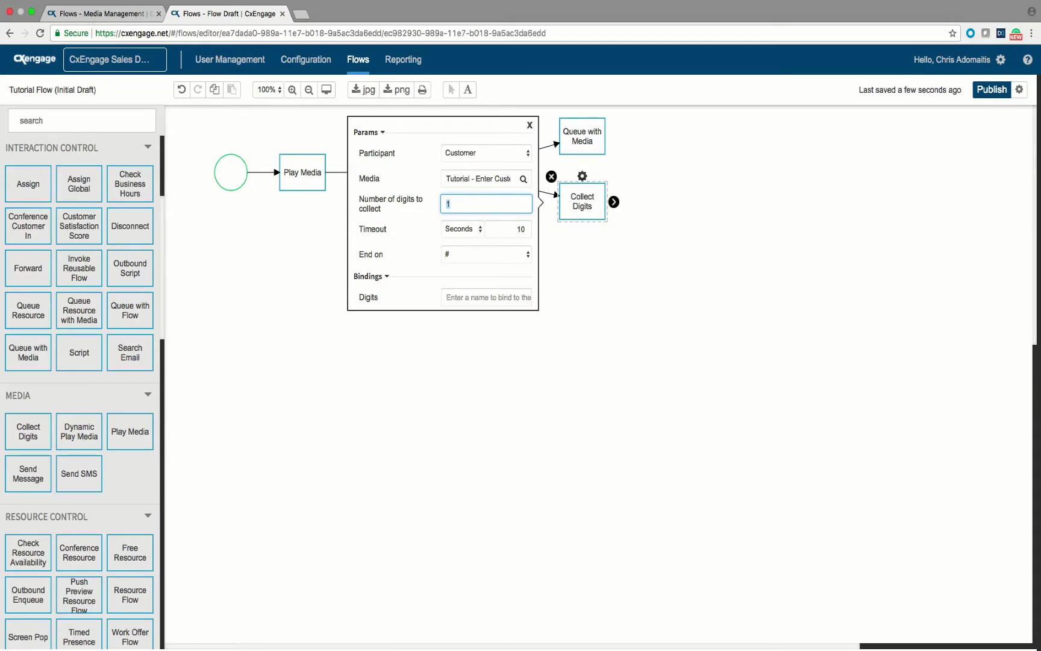
text(3)
click(486, 297)
text(cust)
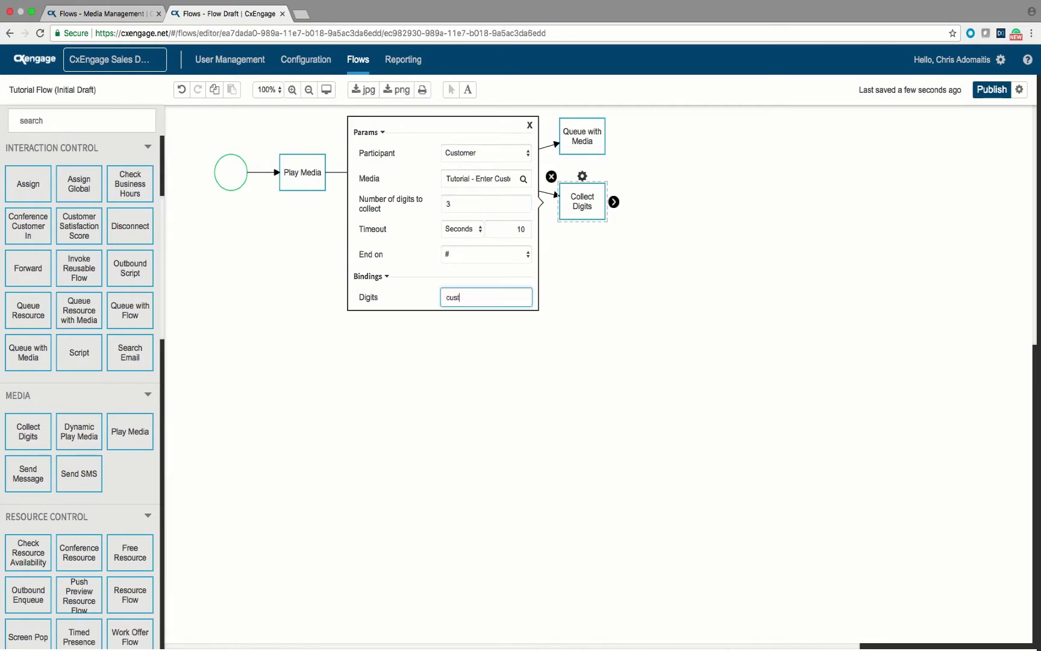
text(omerID)
key(Escape)
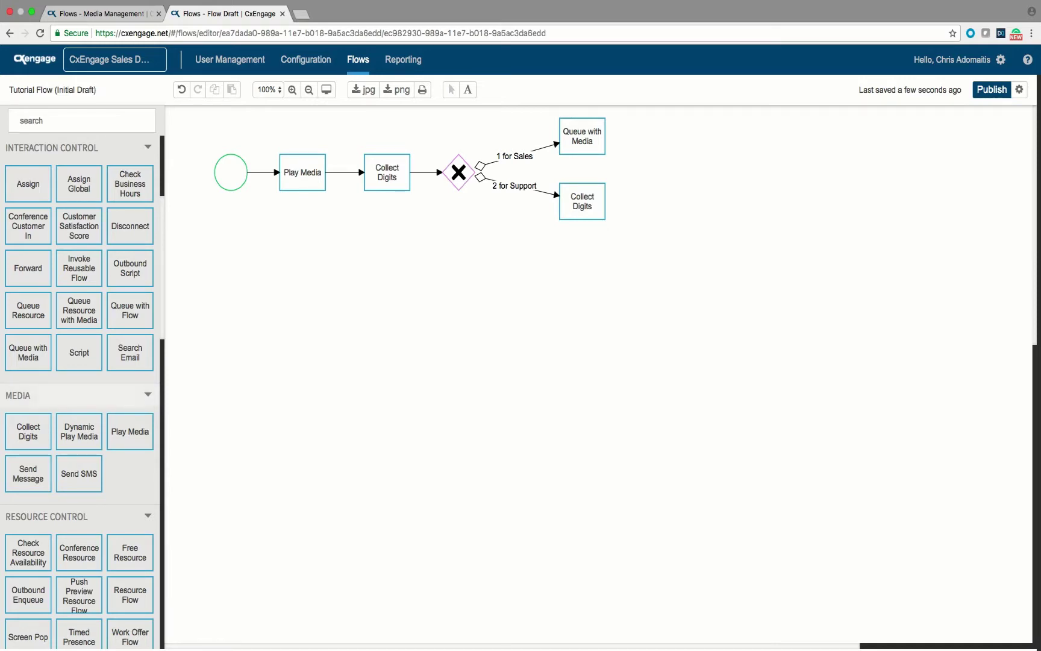
- Add a second Queue with Media element to the right of the support Collect Digits element and open its properties
mouse_move(27, 355)
drag(28, 355, 660, 201)
click(660, 202)
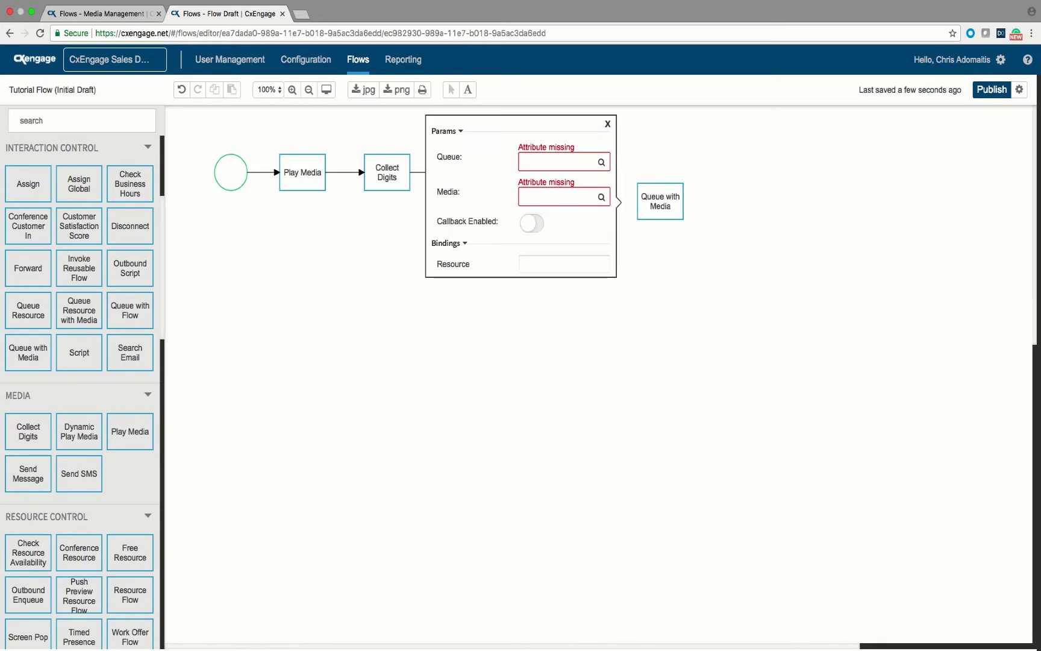
- Set the new queue element's queue to Support Queue and its media to Hold Music
click(559, 161)
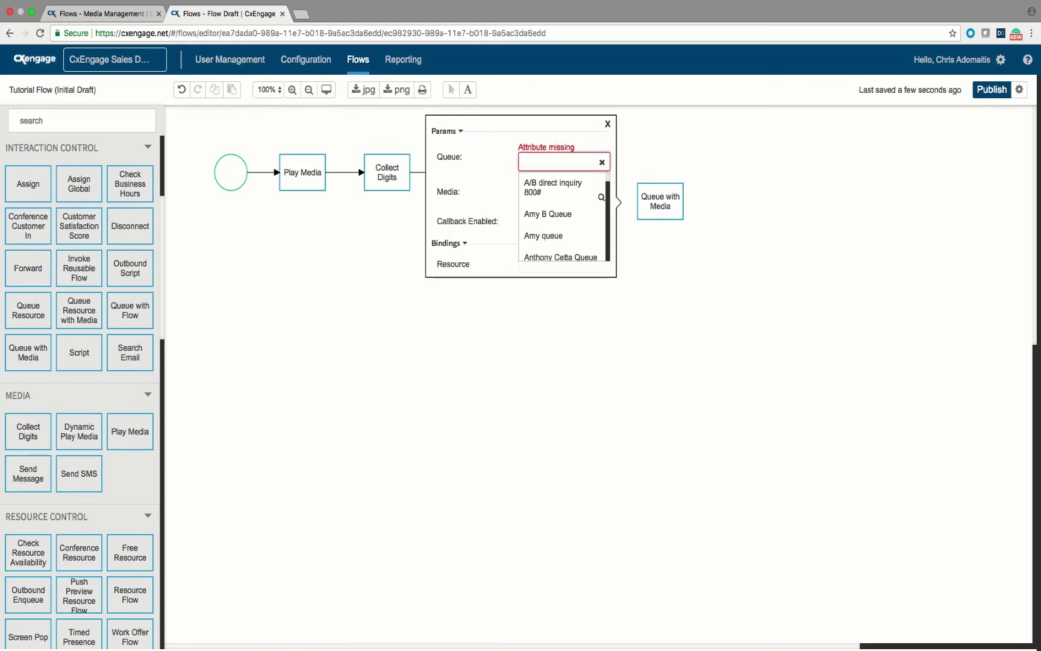
text(Support Queue)
key(Return)
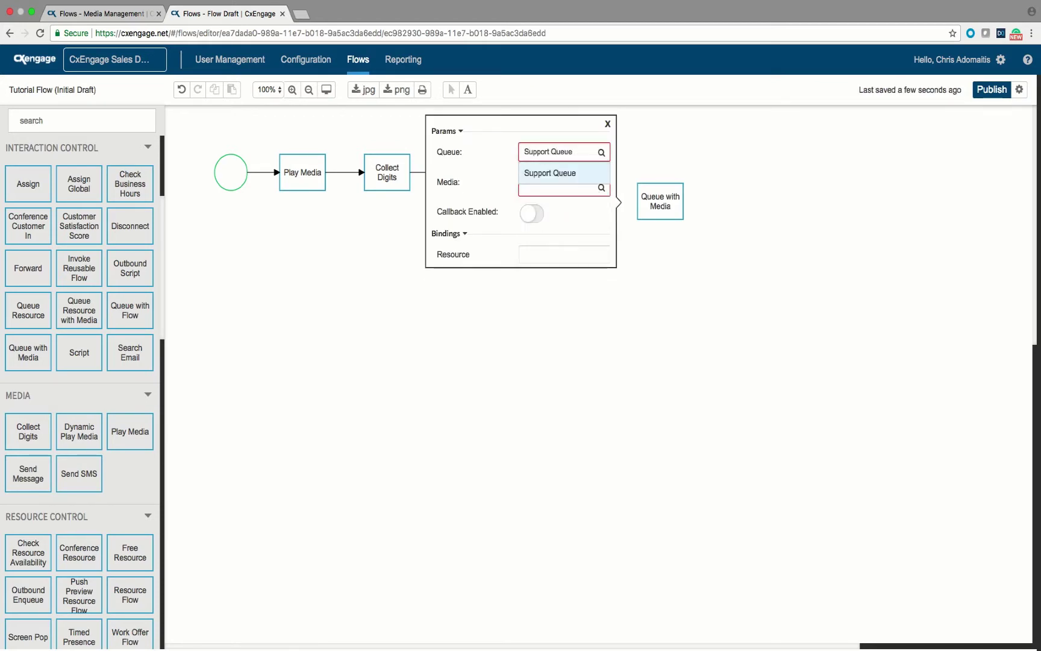
text(hol)
key(Down)
key(Down)
key(Return)
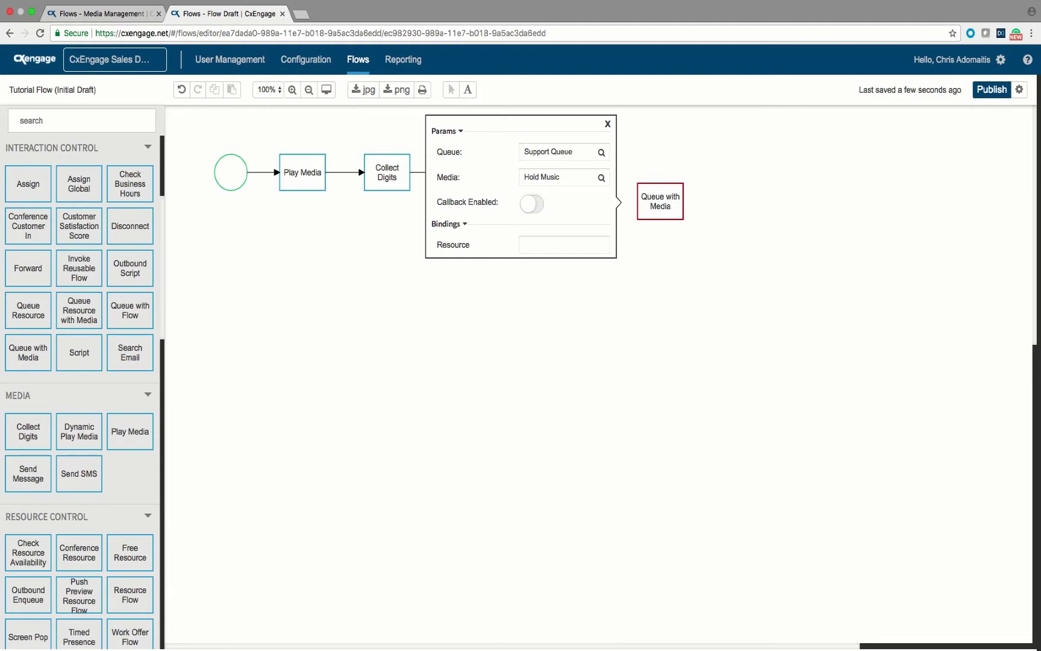
- View the support queue element's callback options, leave callback disabled, and enter a resource binding name starting with "age"
click(531, 204)
click(532, 204)
click(532, 205)
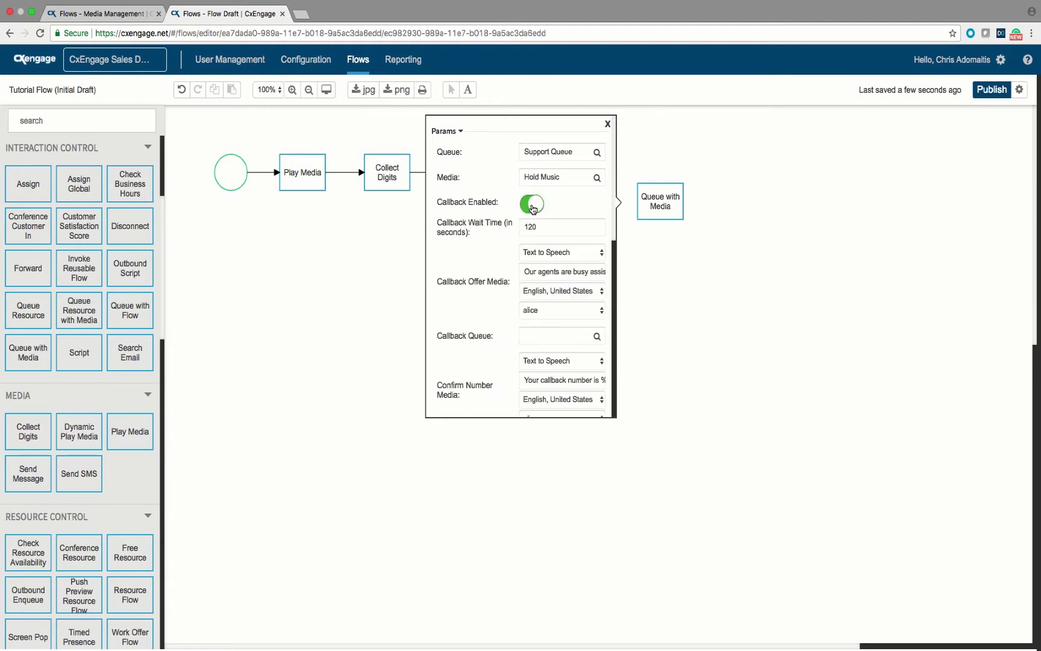
click(532, 205)
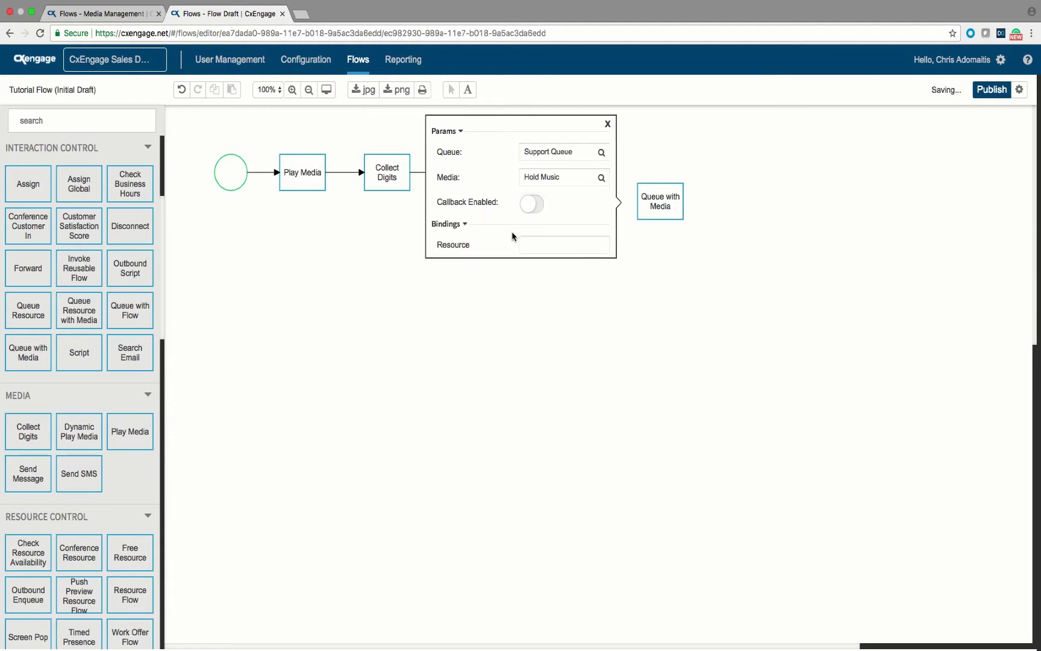
click(560, 244)
text(a)
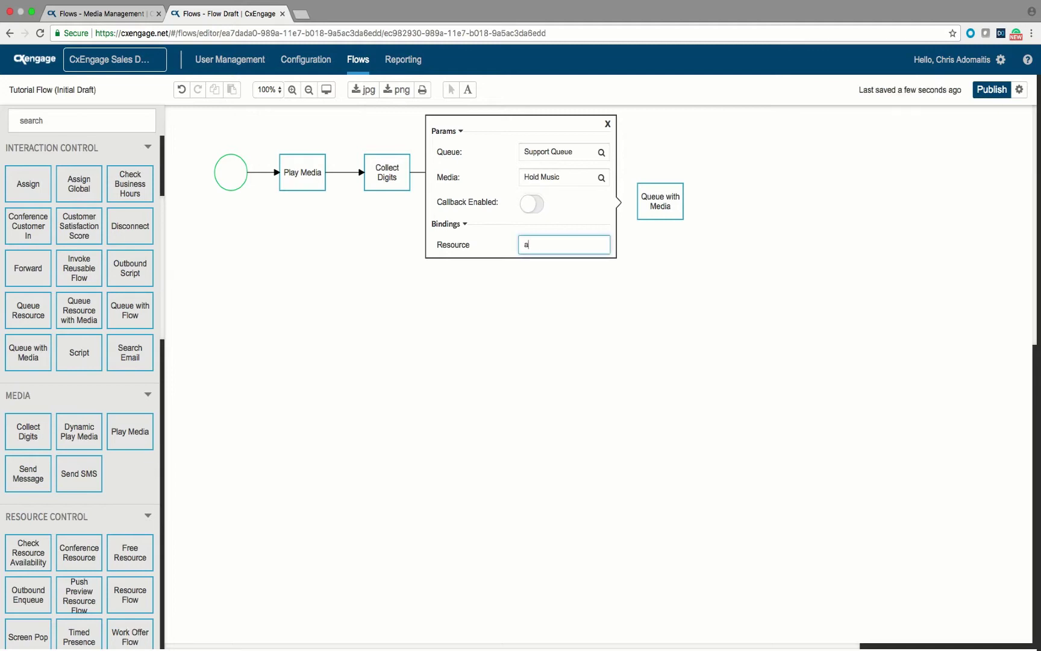
text(ge)
key(Escape)
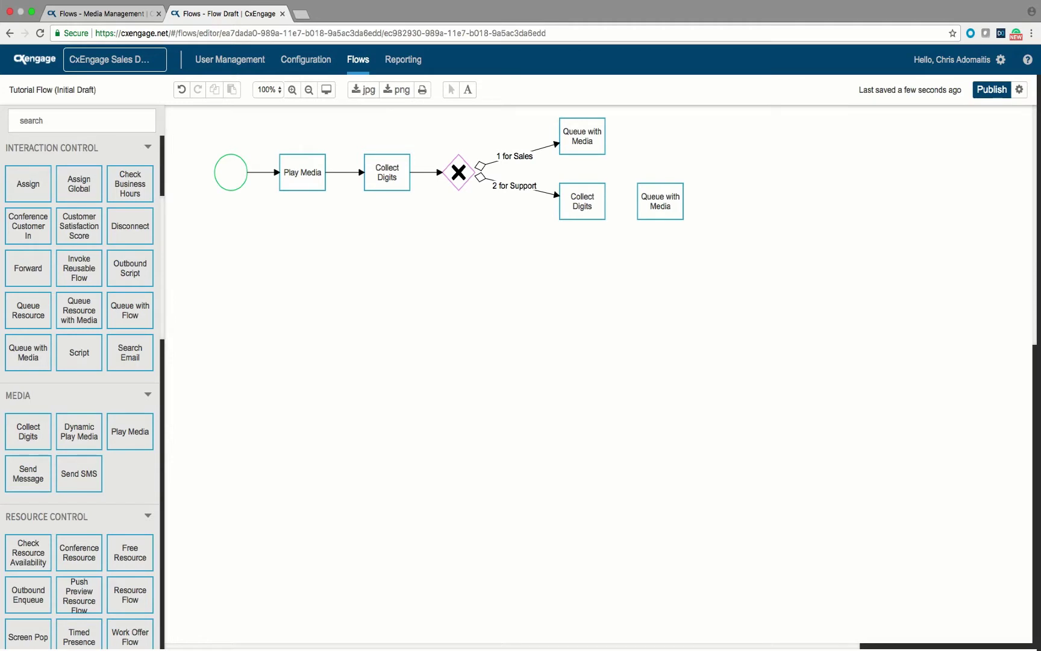
- Connect the support Collect Digits element to the second Queue with Media element, leaving the connector unlabeled
click(581, 201)
drag(613, 202, 660, 201)
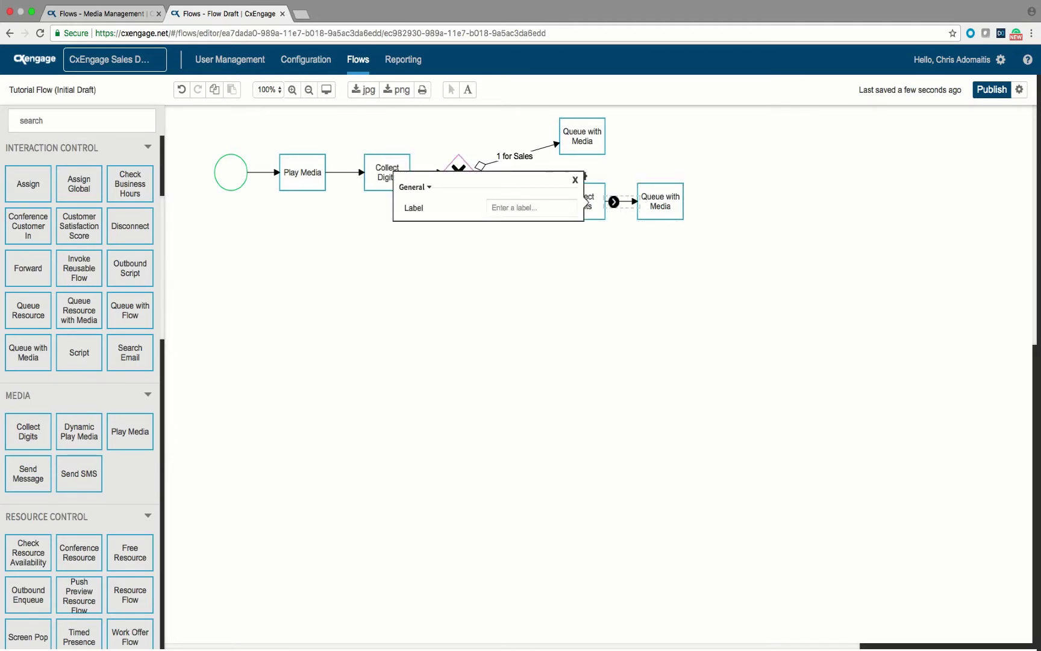
key(Escape)
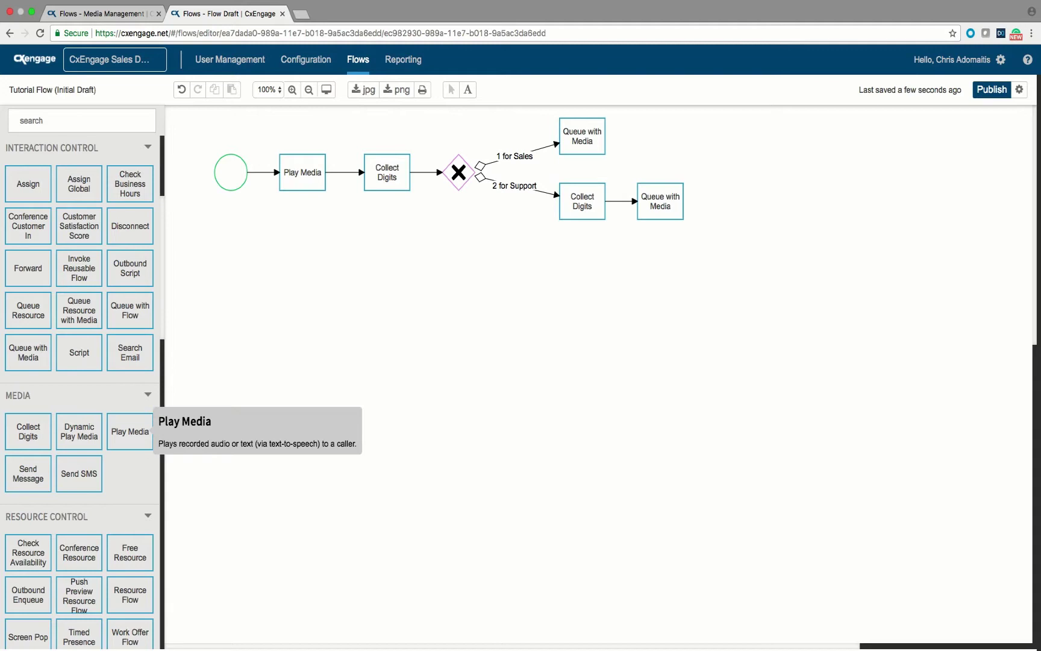
- Add a Play Media element below the Decision Branch with the media Tutorial - Invalid Entry
drag(129, 431, 458, 259)
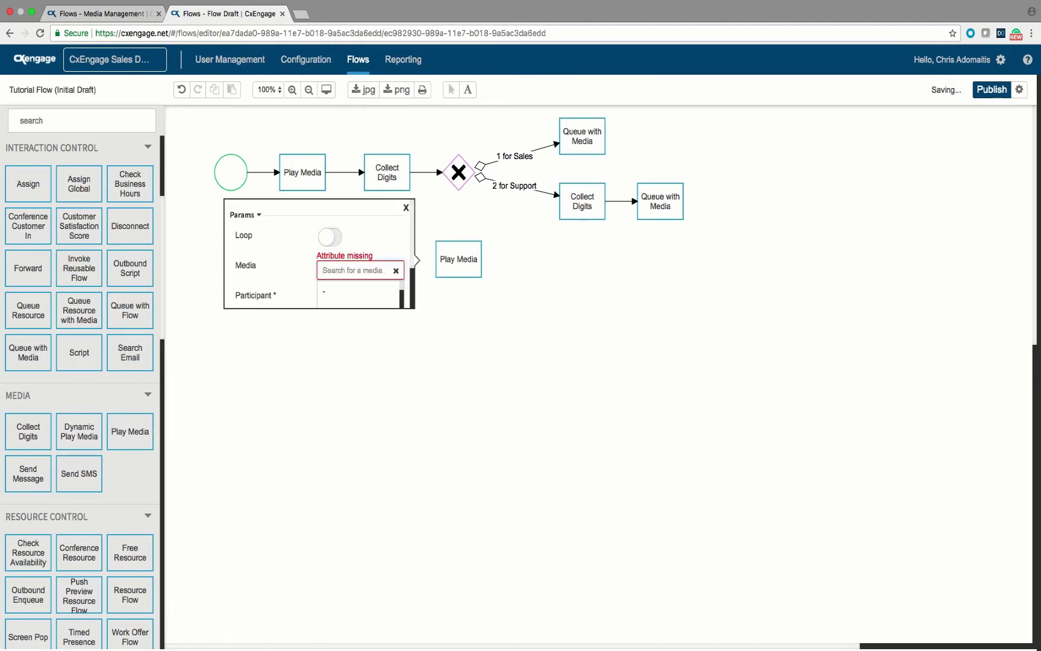
text(tu)
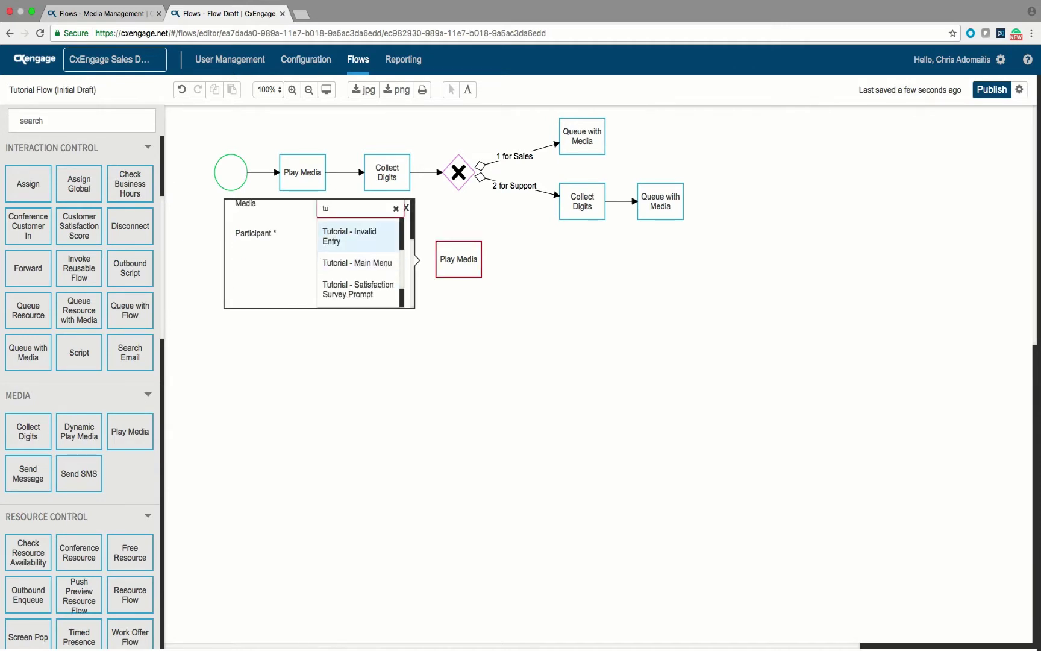
key(Return)
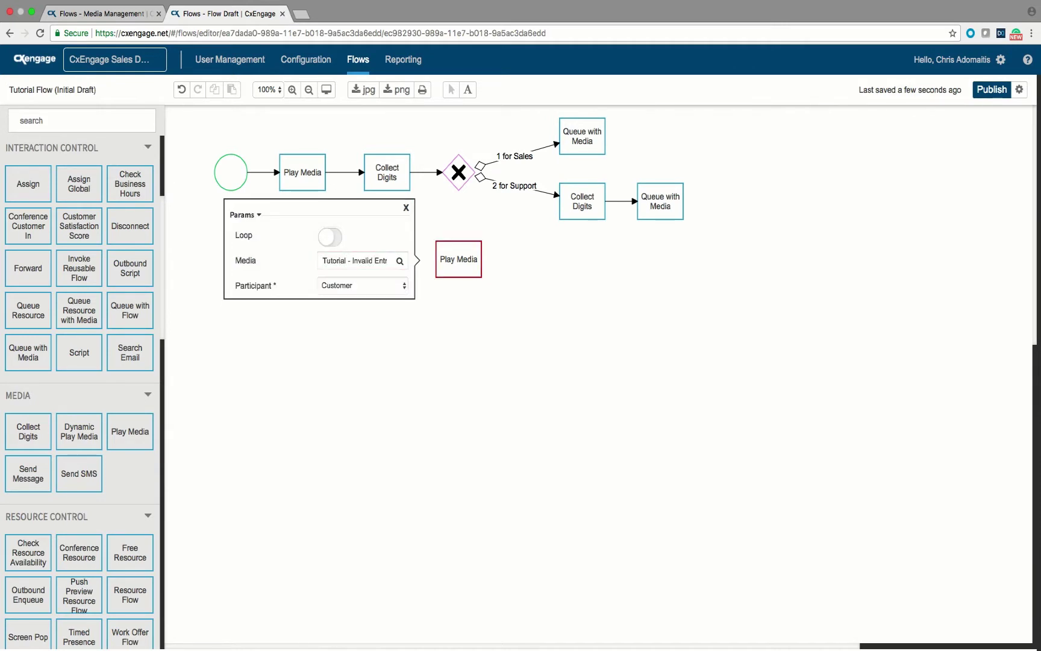
key(Escape)
- Connect the Decision Branch to the Play Media element below it and set the connector type to Default
click(459, 173)
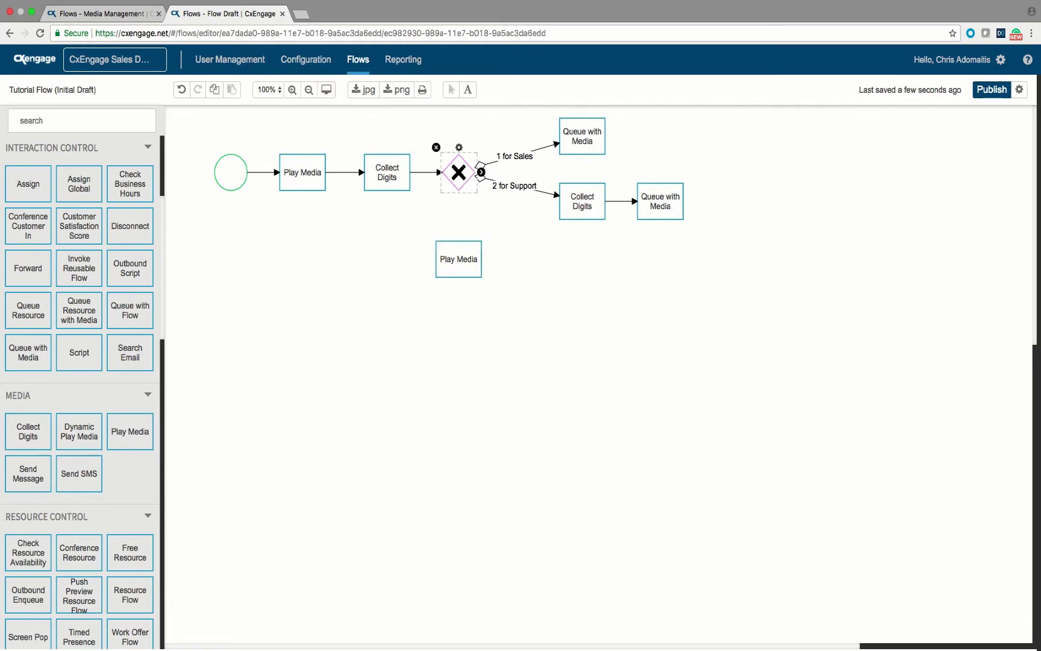
drag(480, 172, 459, 258)
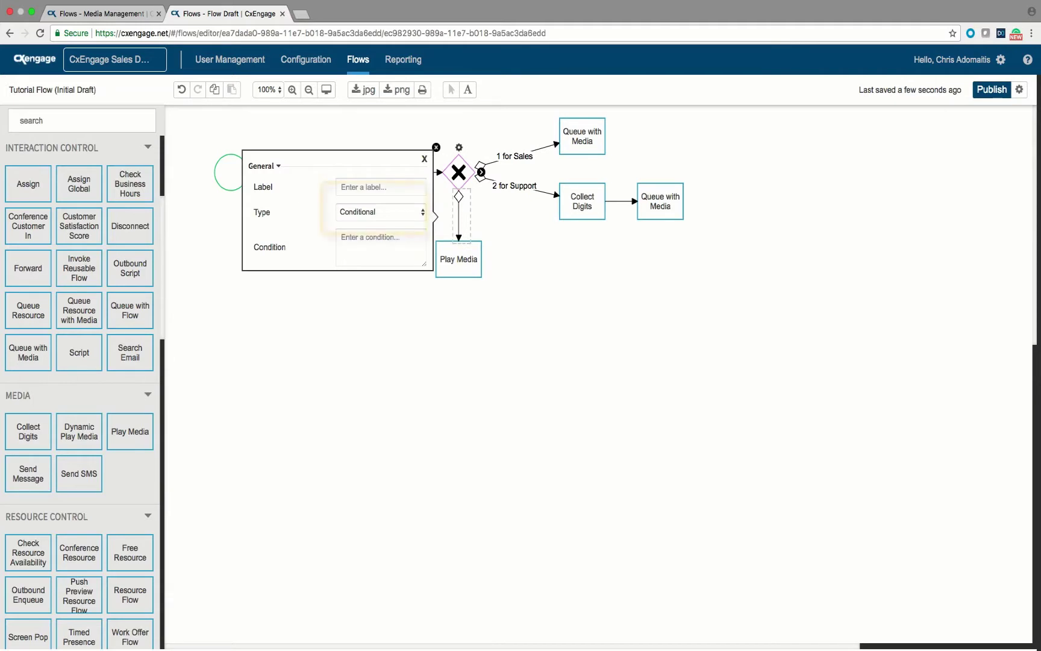
click(361, 213)
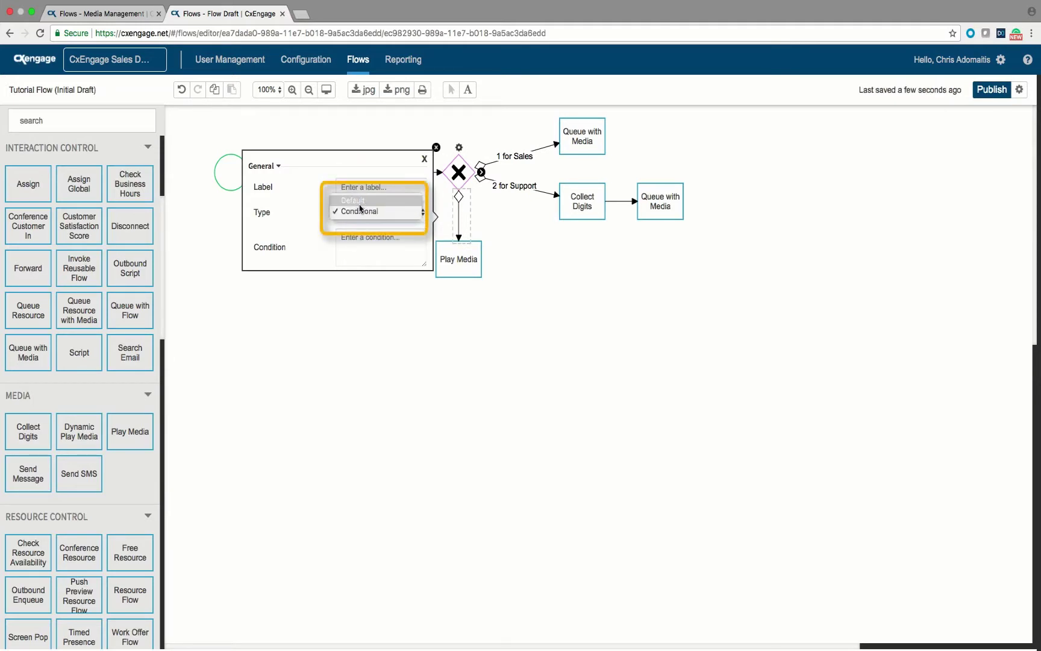
click(360, 205)
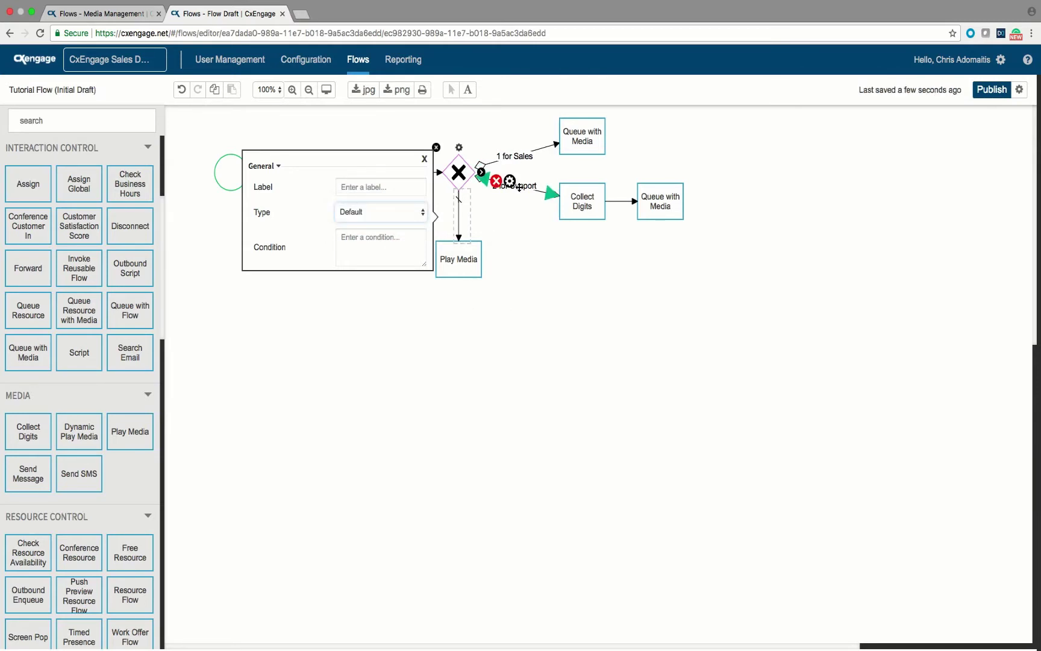
click(530, 300)
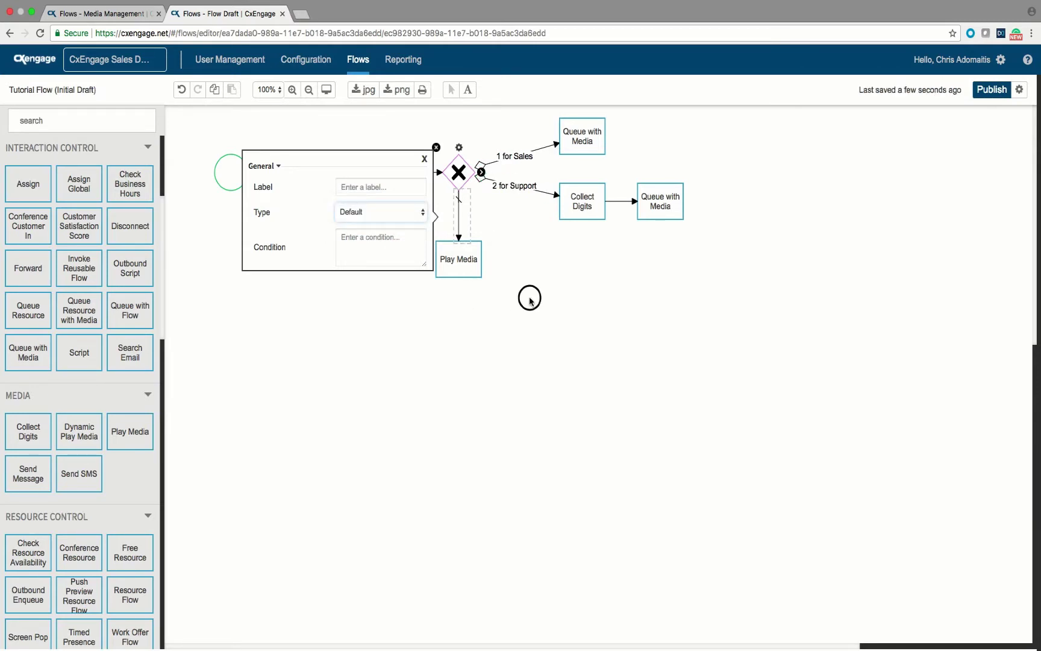
- Connect the invalid-entry Play Media element back to the main menu's Collect Digits element
click(463, 263)
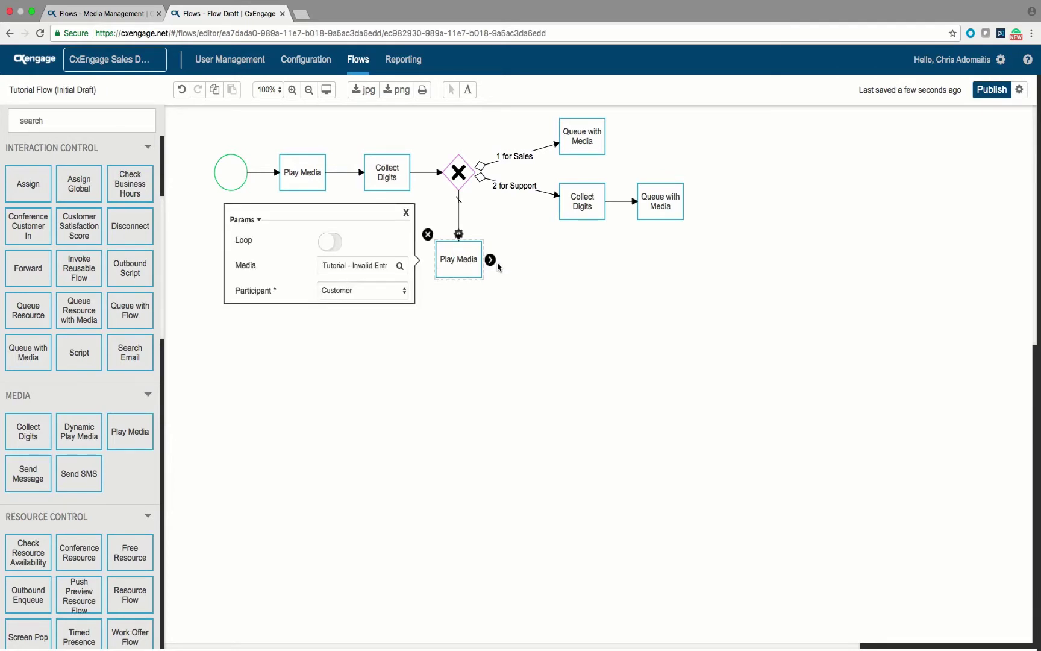
drag(490, 260, 384, 181)
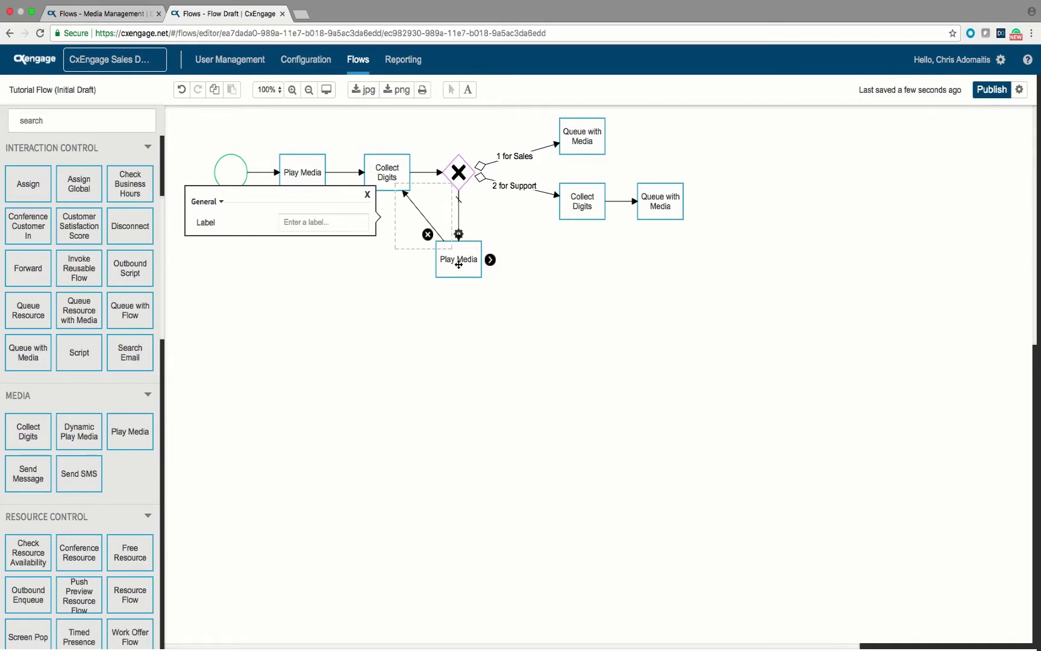
click(395, 358)
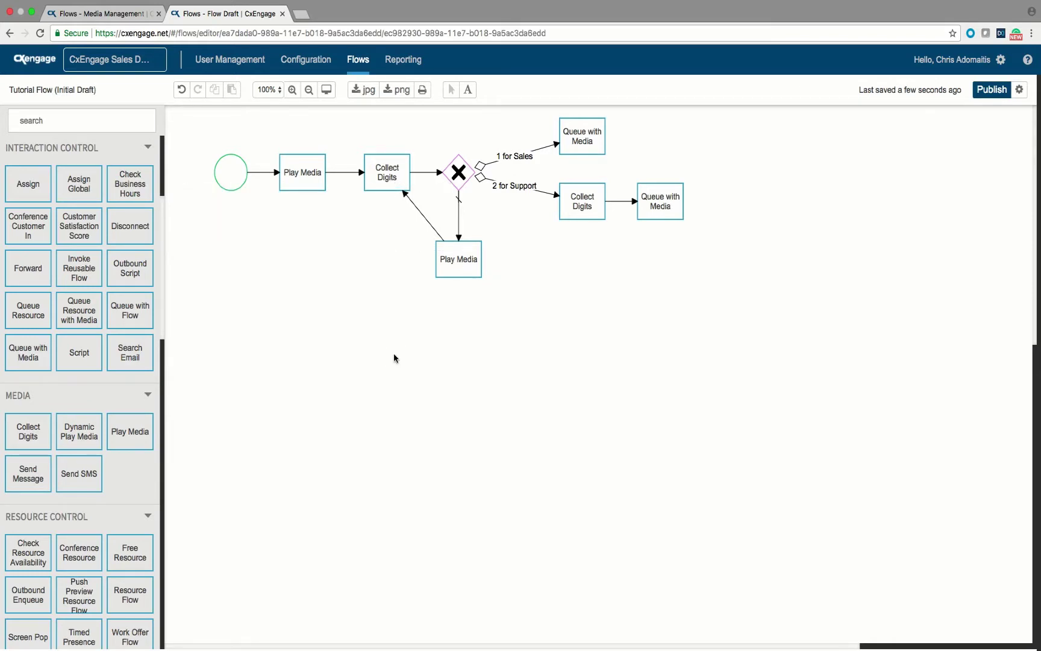
mouse_move(422, 210)
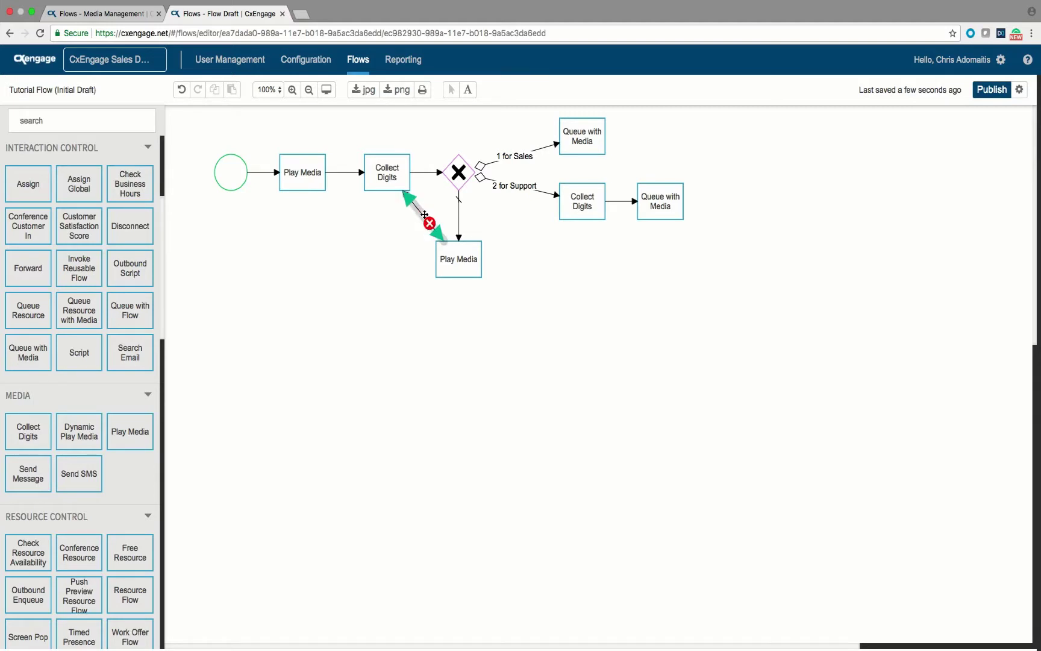
- Try bending the return connector between the invalid-entry Play Media and the main menu's Collect Digits, then remove the bend
drag(419, 211, 384, 263)
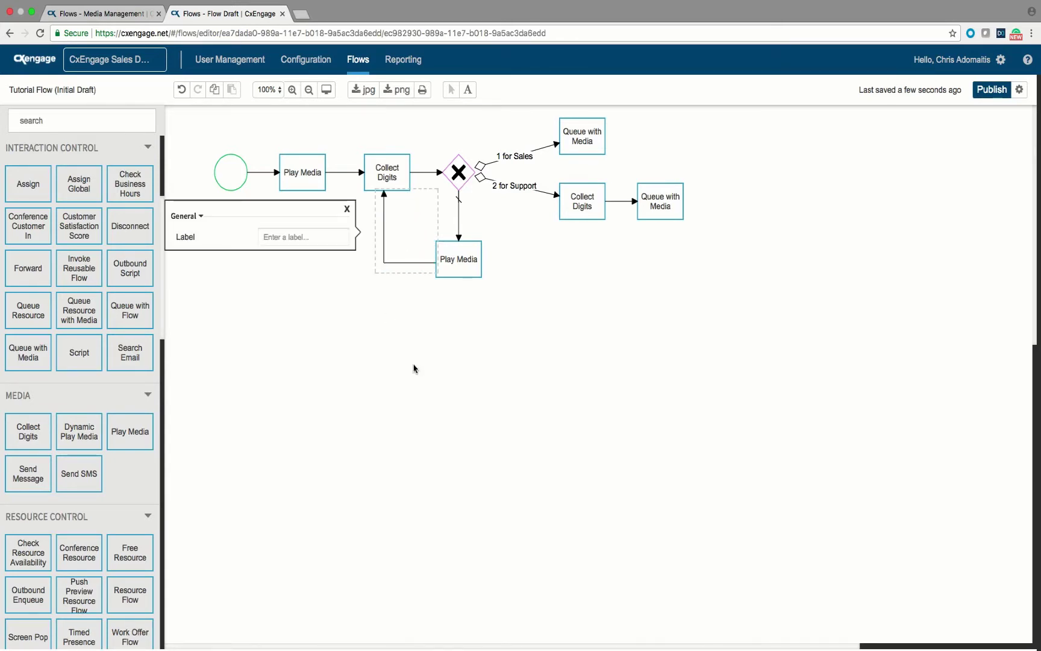
click(414, 365)
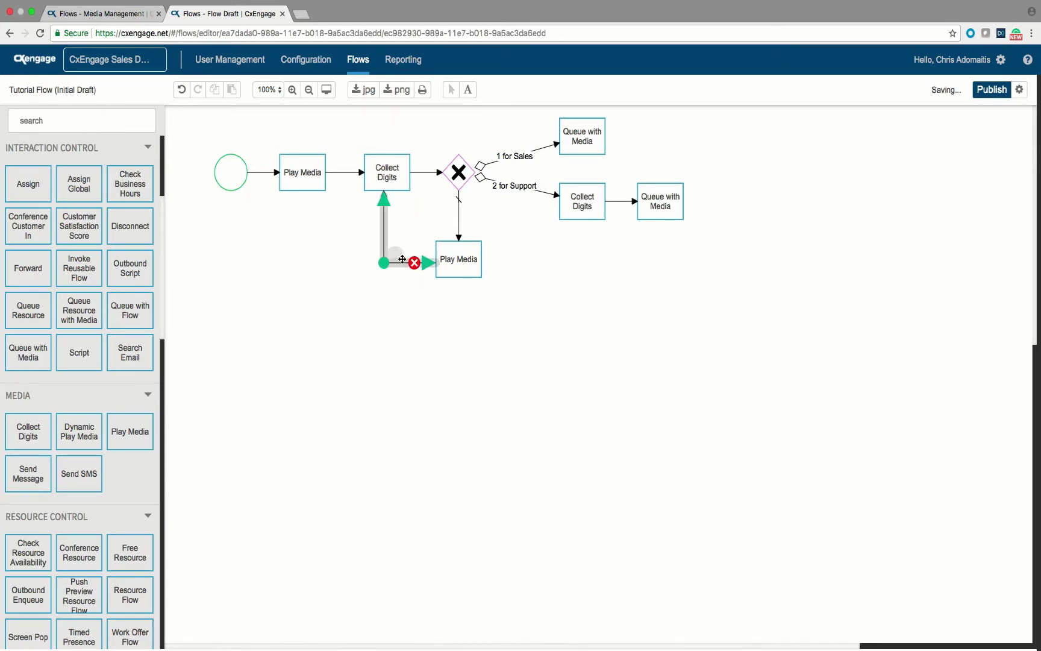
click(396, 294)
click(391, 262)
click(384, 263)
click(395, 254)
click(426, 216)
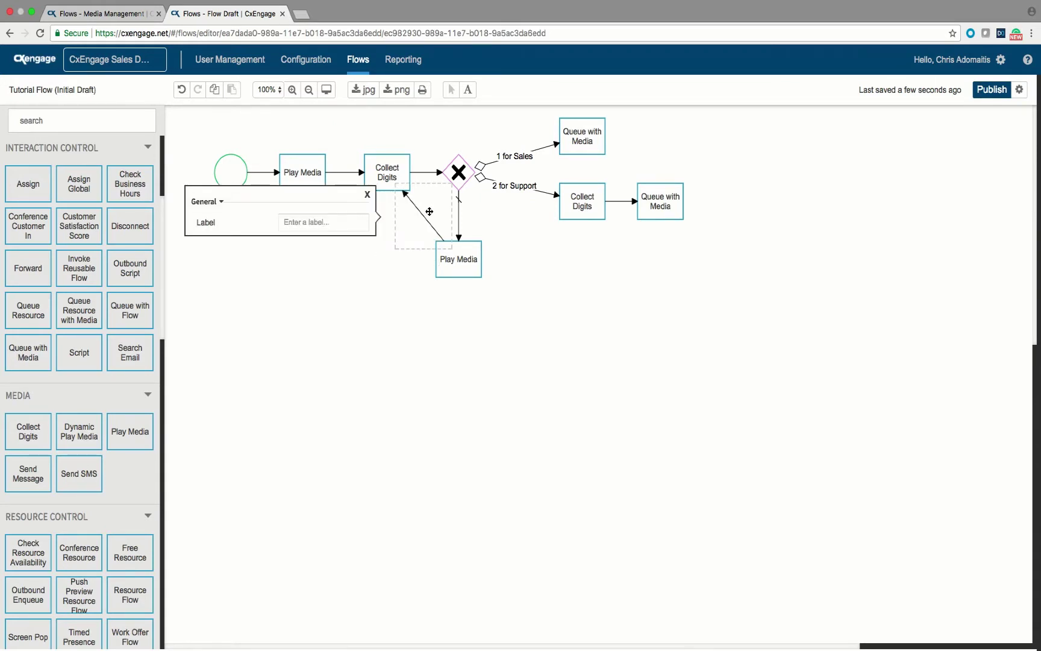
click(353, 361)
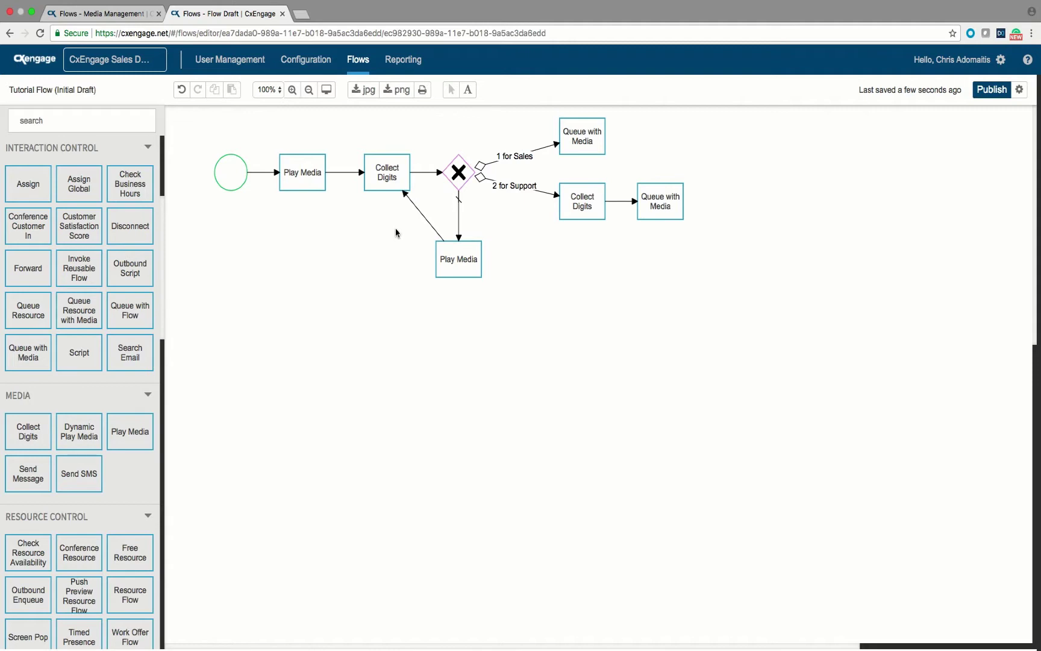
- Delete the return connector and redraw it from the invalid-entry Play Media element to the main menu's Collect Digits element
mouse_move(429, 225)
click(429, 224)
click(454, 262)
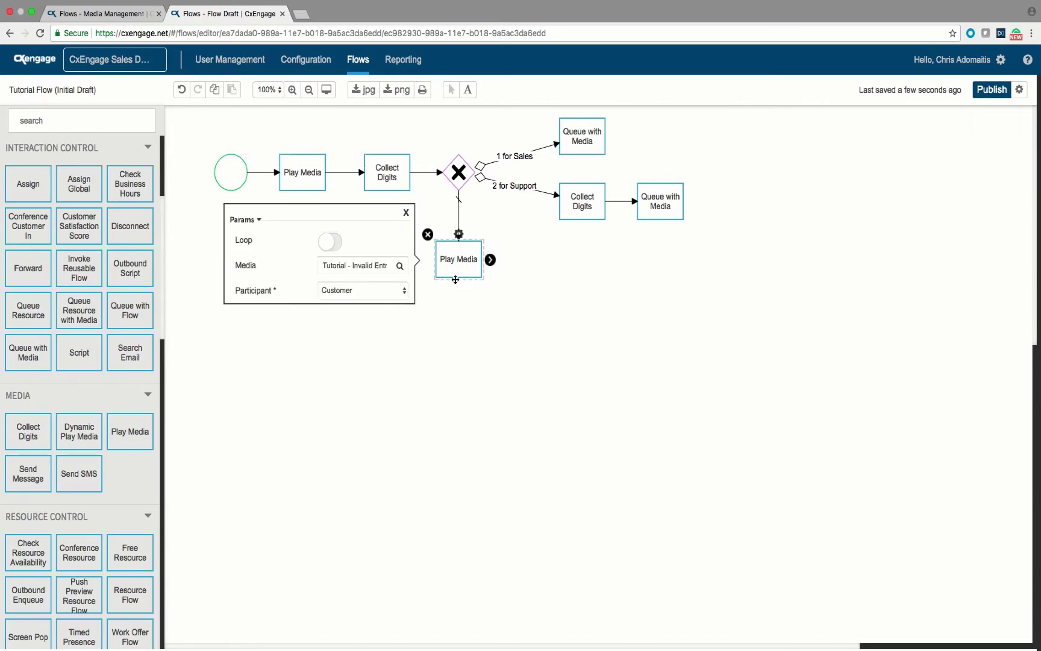
click(434, 403)
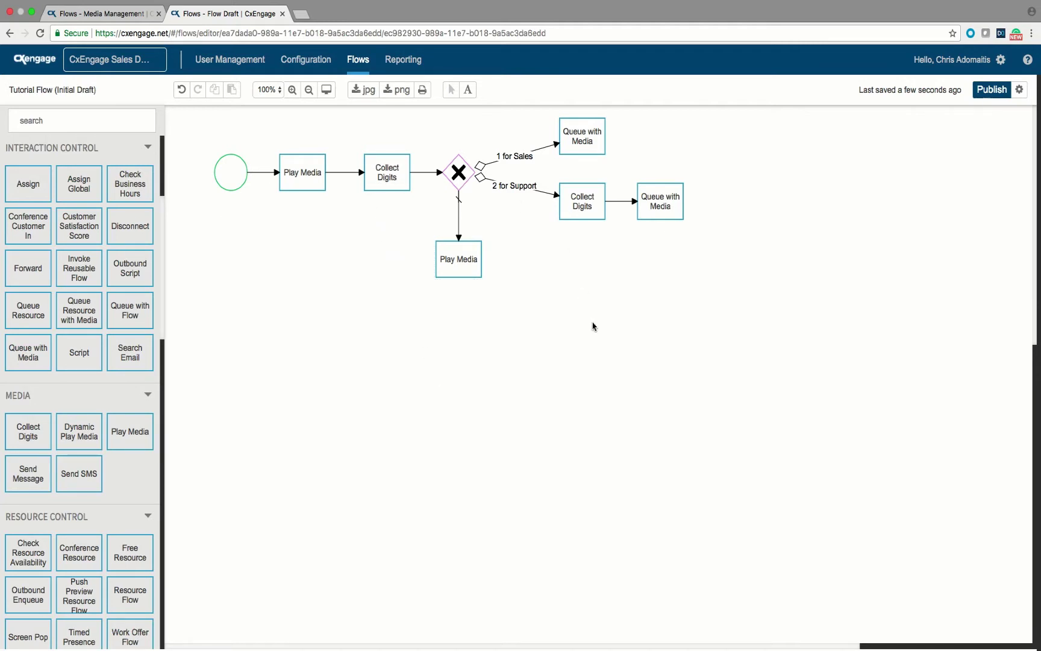
click(455, 256)
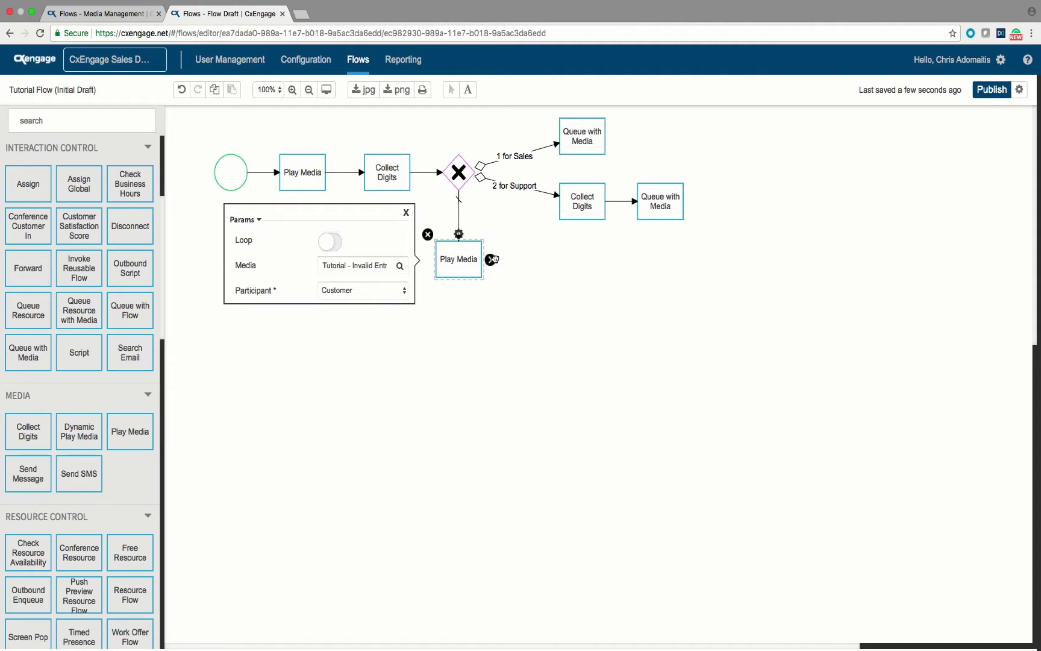
drag(492, 260, 376, 174)
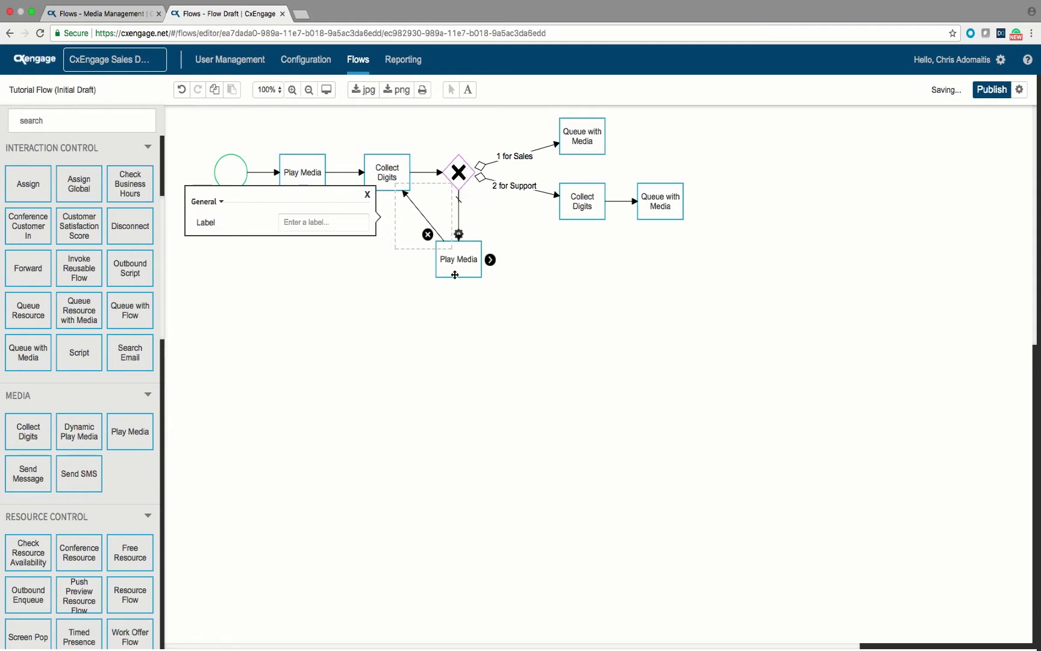
click(399, 398)
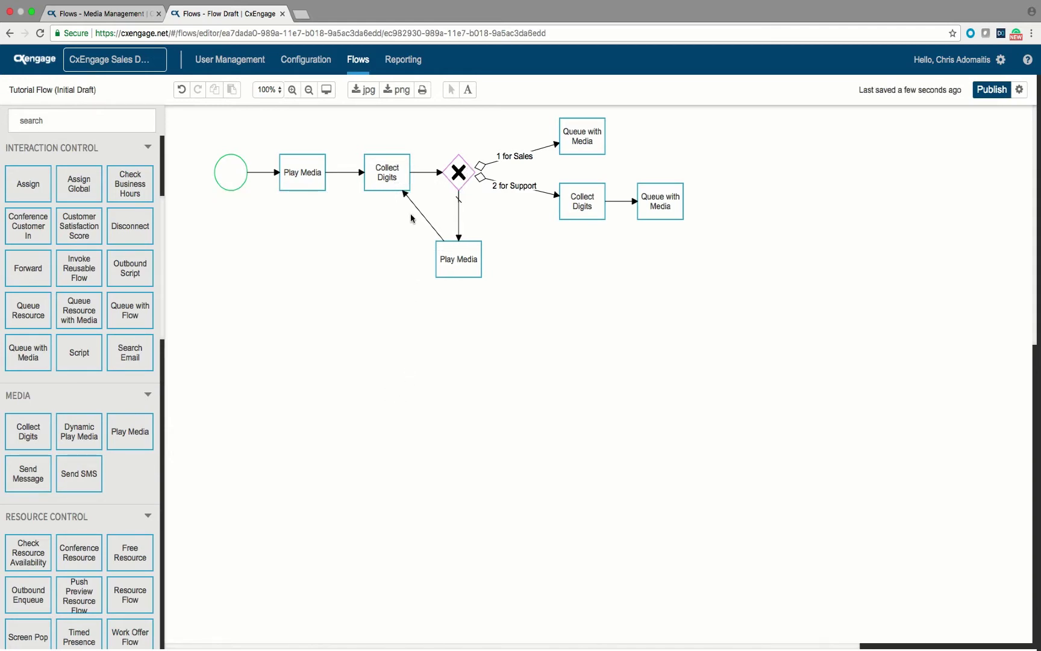
- Bend the return connector into a right angle so it runs horizontally from the invalid-entry Play Media and up to Collect Digits
mouse_move(419, 208)
drag(420, 209, 383, 263)
- Add a Conference Customer In element to the right of the queue elements and connect the sales Queue with Media element to it
drag(28, 235, 744, 165)
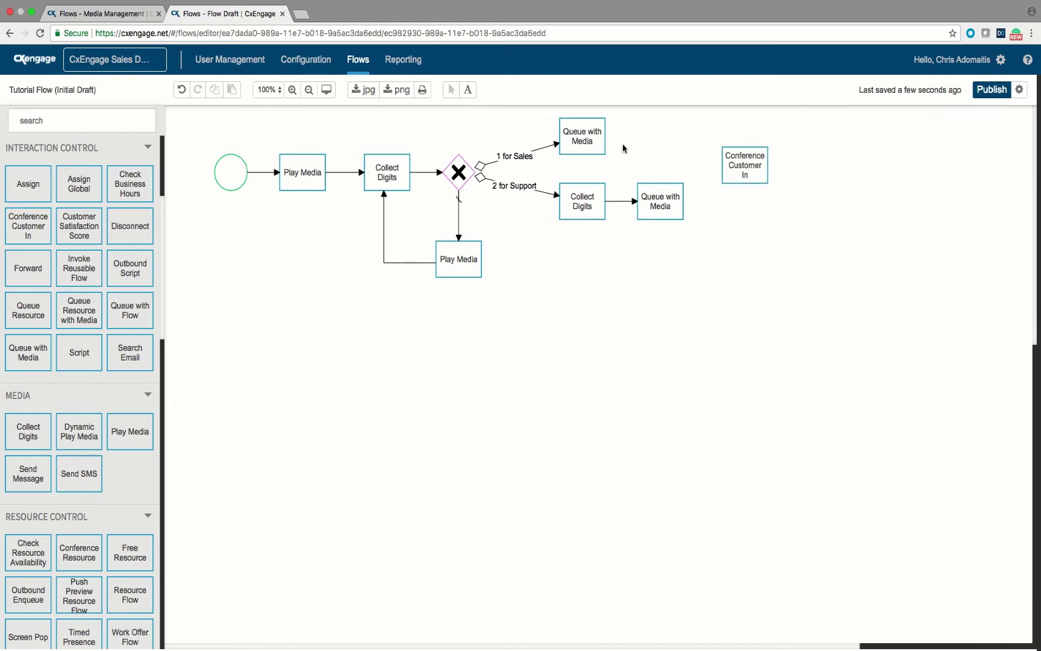
click(667, 329)
click(580, 134)
drag(614, 136, 731, 172)
click(720, 349)
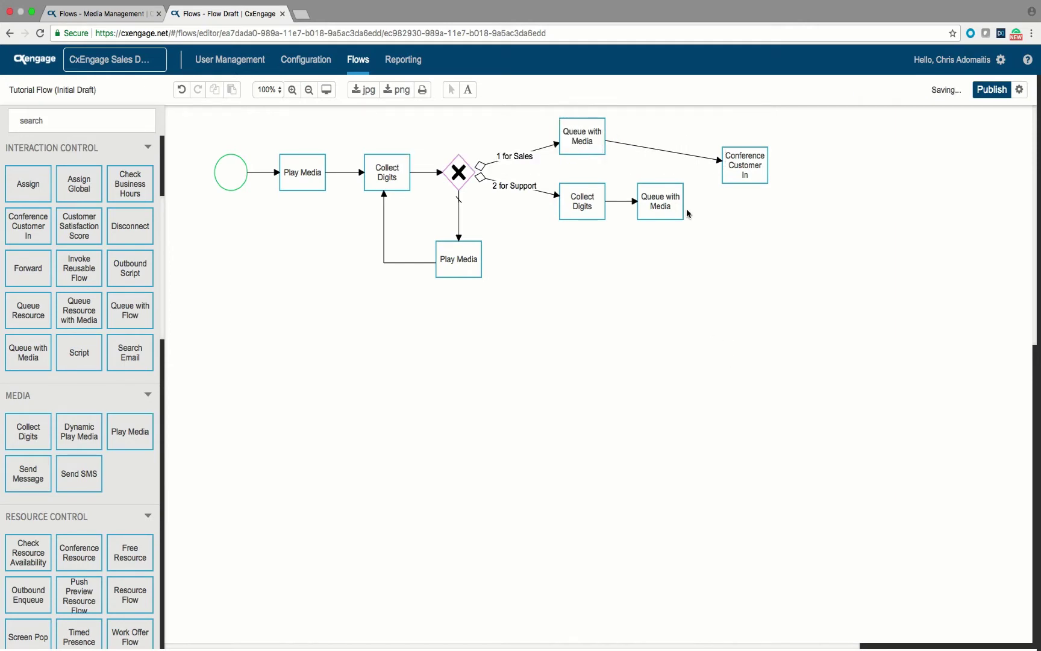
- Connect the support Queue with Media element to the Conference Customer In element, leaving the connector unlabeled
click(655, 201)
drag(691, 203, 727, 173)
click(745, 302)
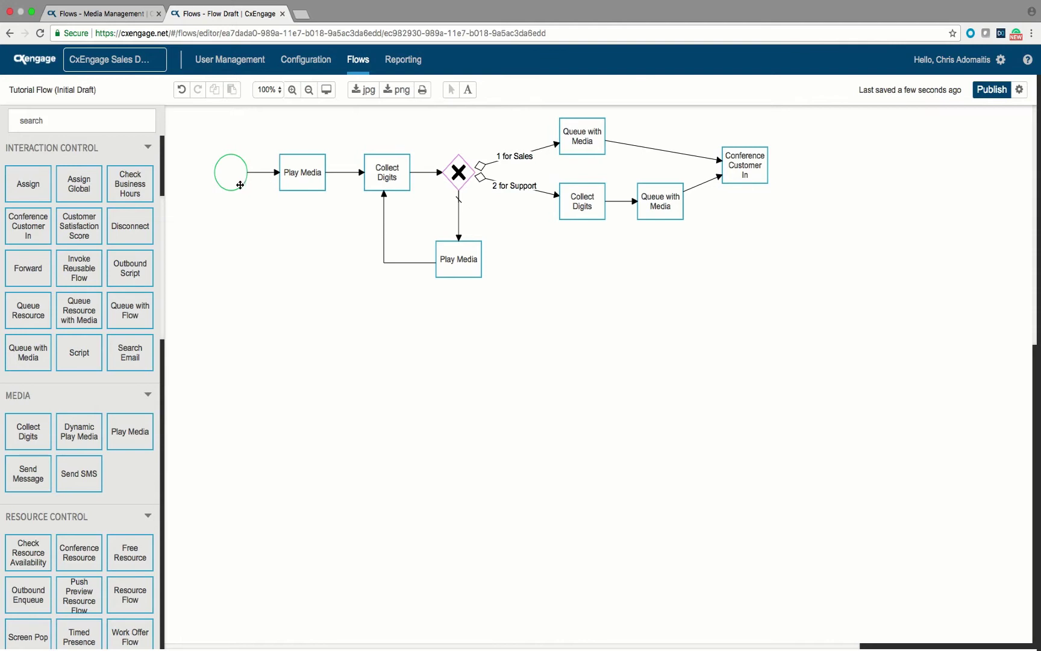
- Turn on Record in the Conference Customer In element's parameters
mouse_move(647, 155)
click(742, 164)
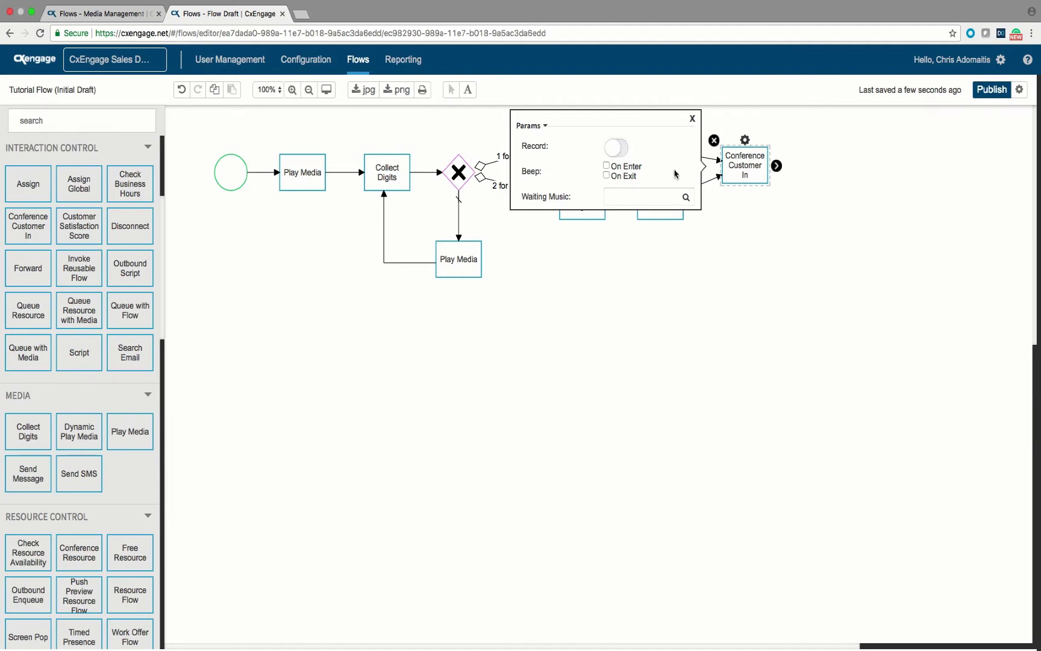
click(614, 144)
click(751, 413)
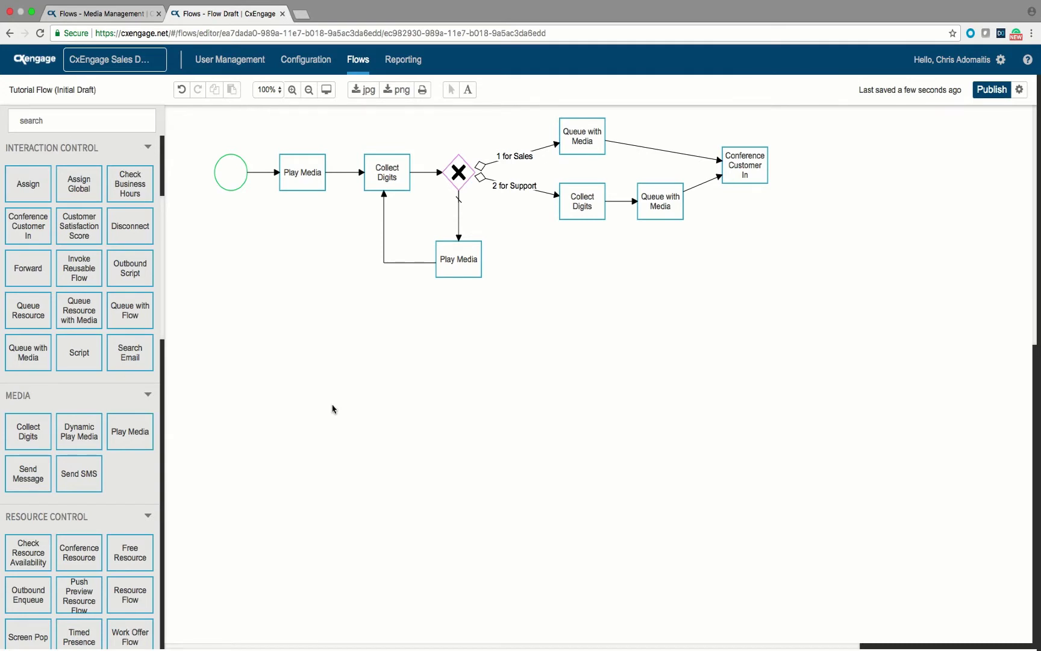
- Add a Play Media element with the media Tutorial - Thank You to the right of Conference Customer In and connect Conference Customer In to it
drag(134, 432, 816, 167)
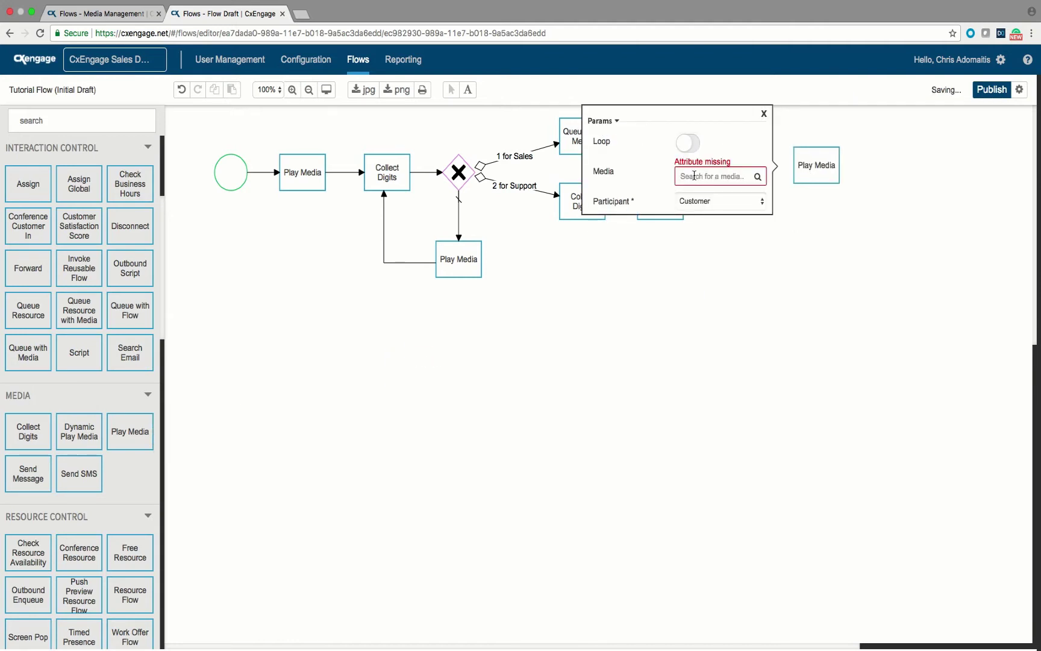
click(694, 175)
text(tu)
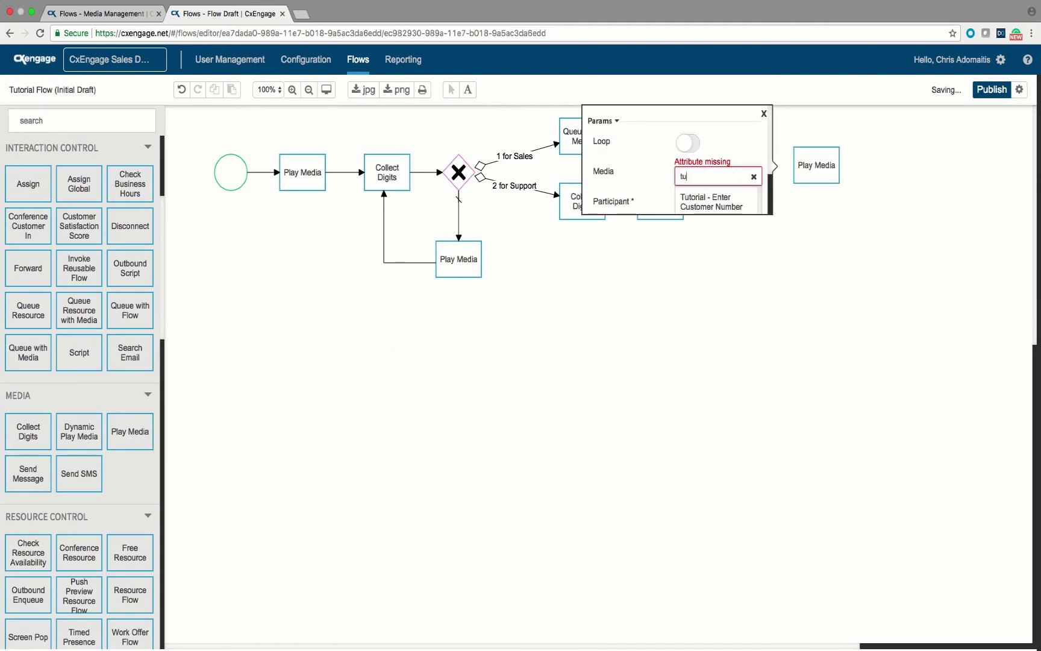
key(Down)
key(Down)
key(Down)
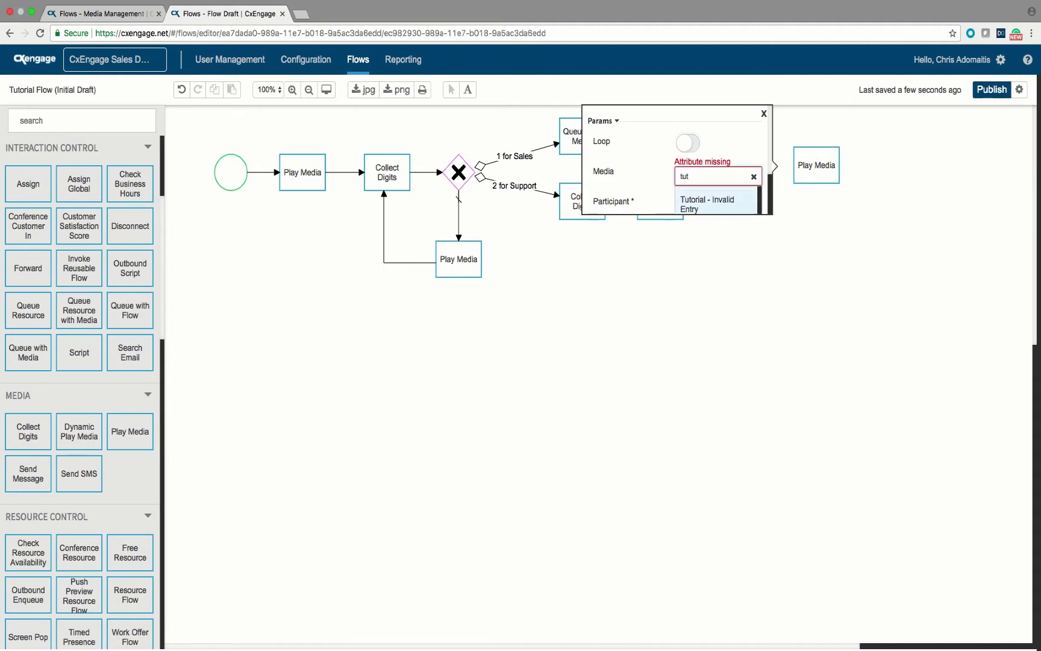
scroll(717, 189, down, 3)
scroll(717, 190, up, 2)
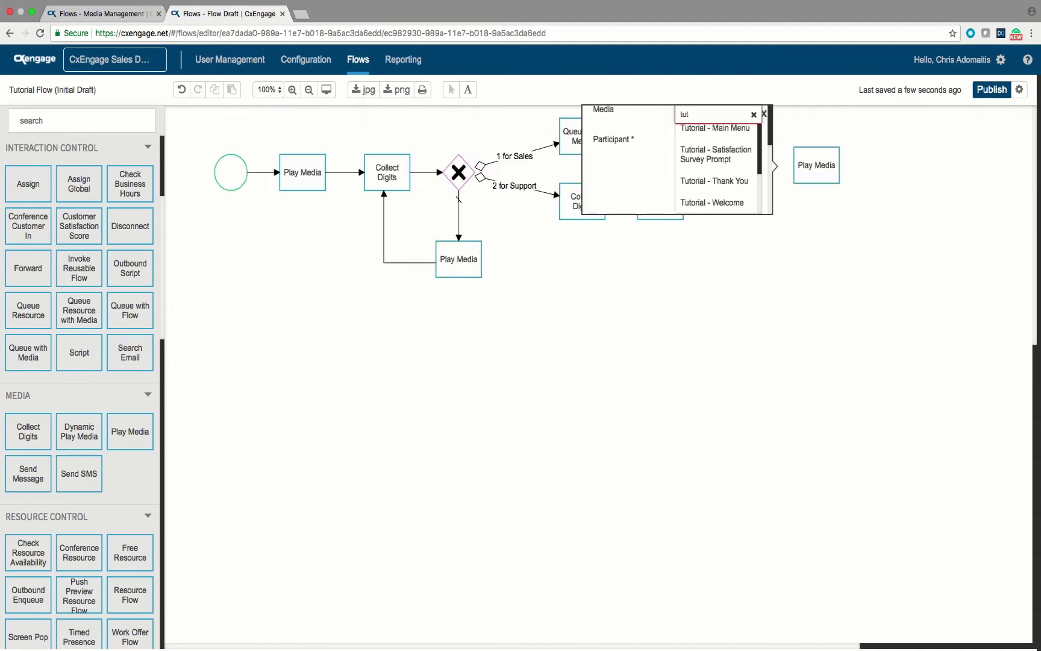
click(714, 181)
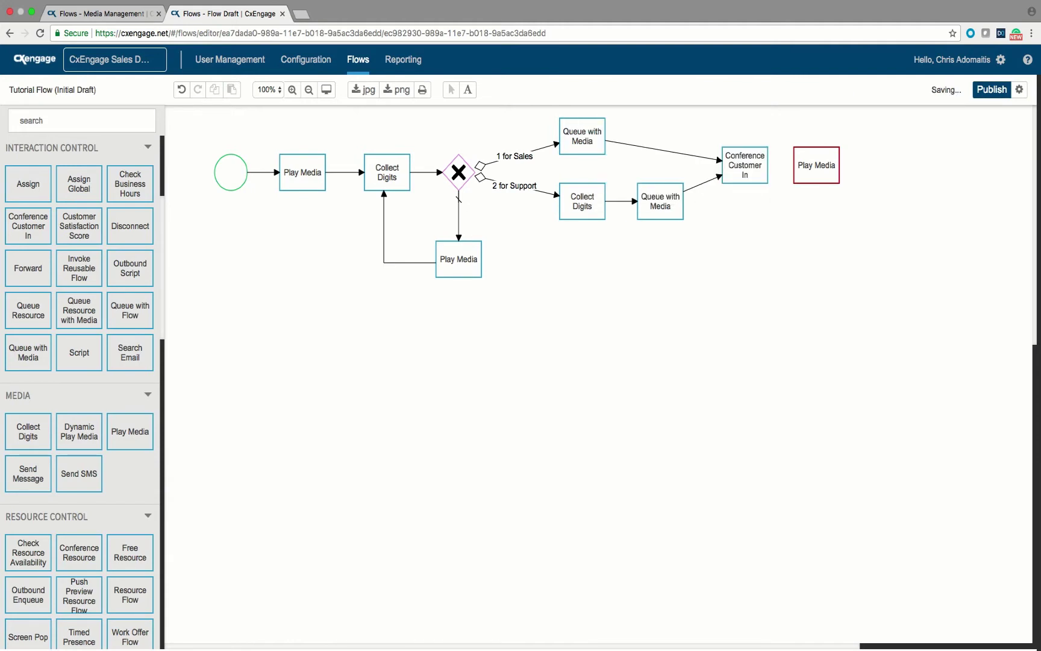
drag(773, 165, 817, 165)
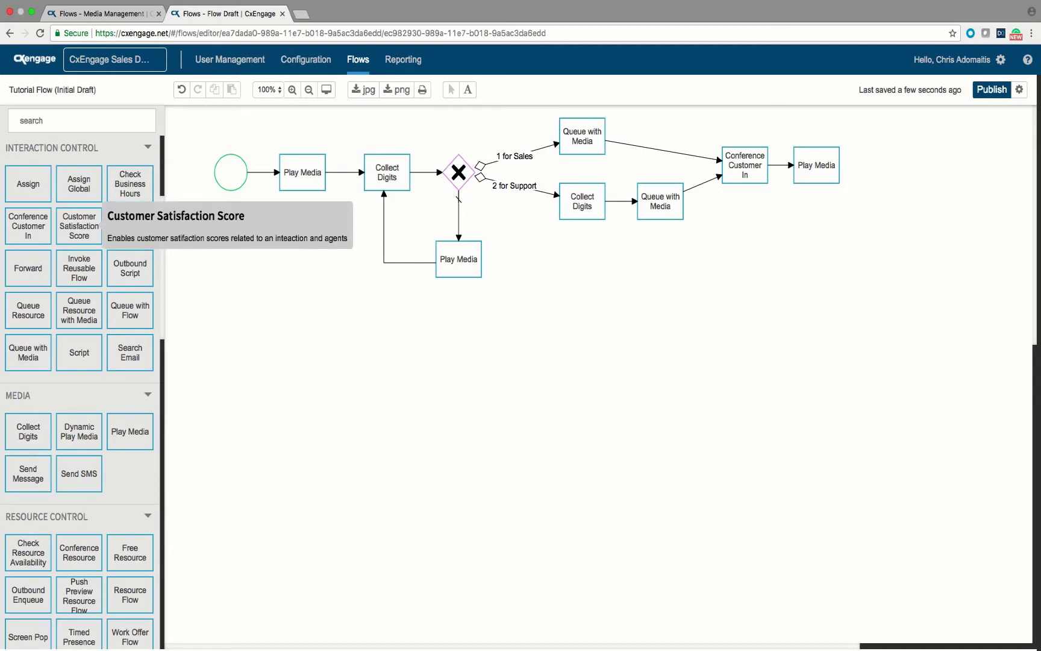
- Add a Customer Satisfaction Score element below the thank-you Play Media and set its Invalid Input Media to Tutorial - Invalid Entry
drag(78, 226, 816, 224)
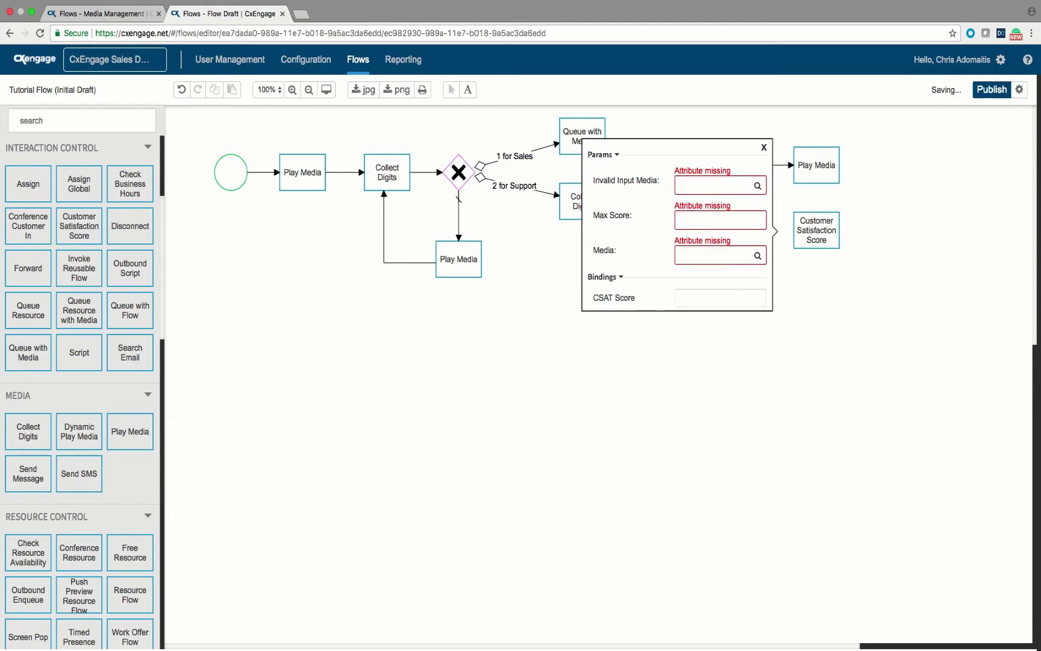
click(716, 185)
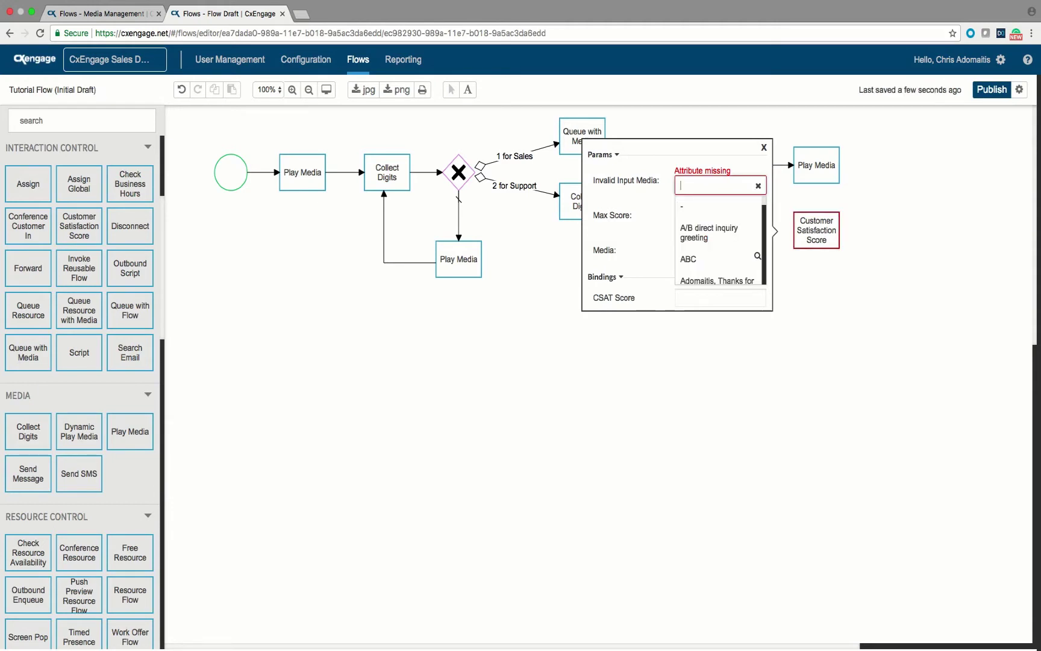
text(i)
key(BackSpace)
text(tut)
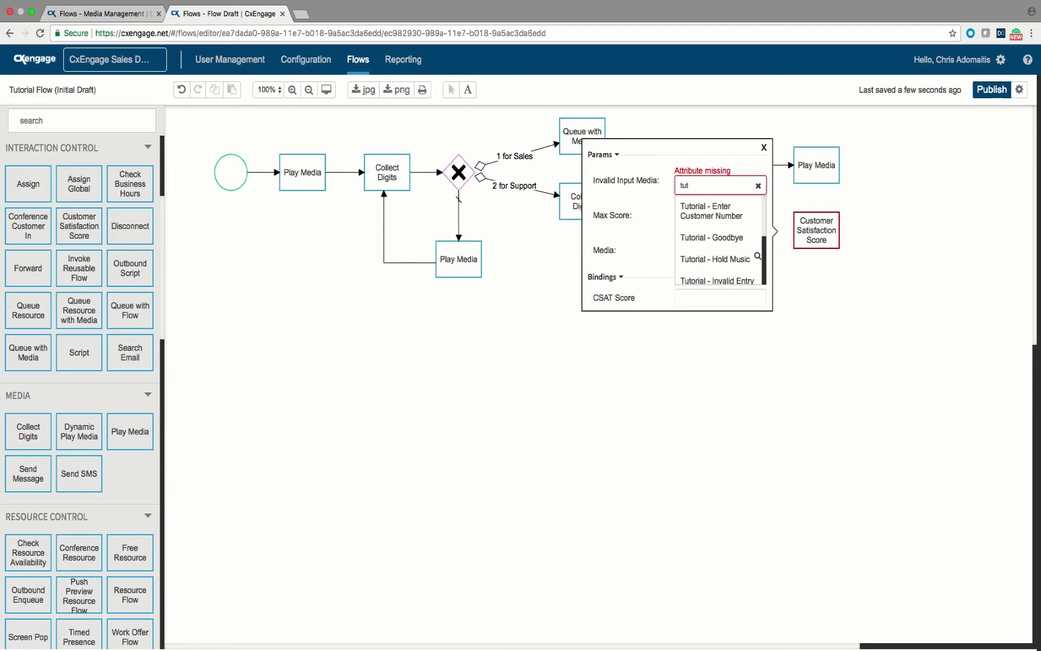
key(Down)
key(Down)
key(Down)
key(Down)
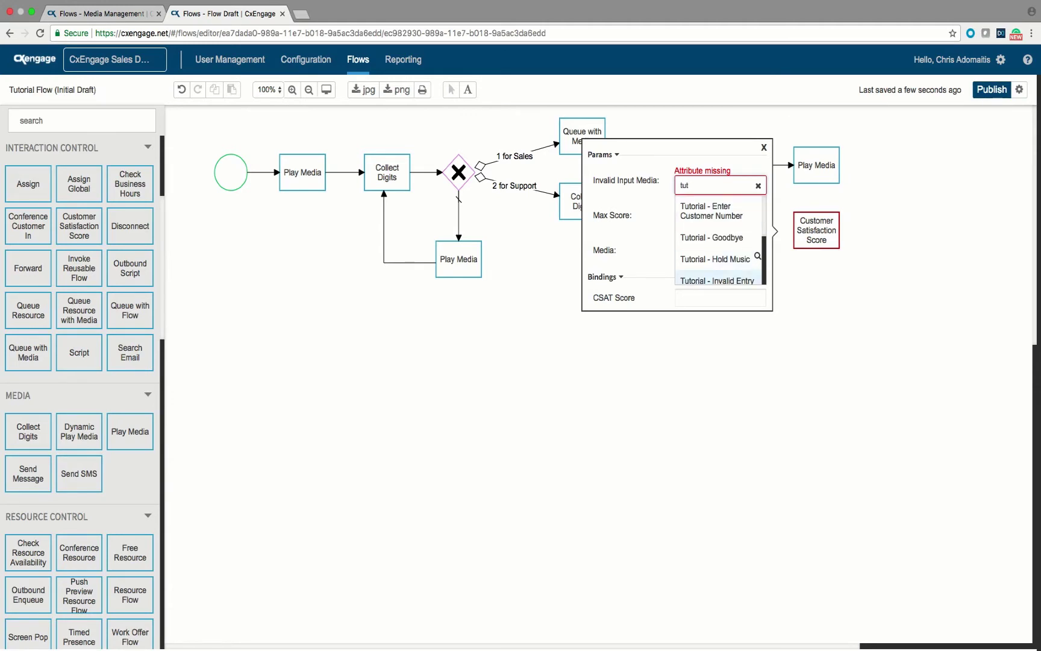
key(Return)
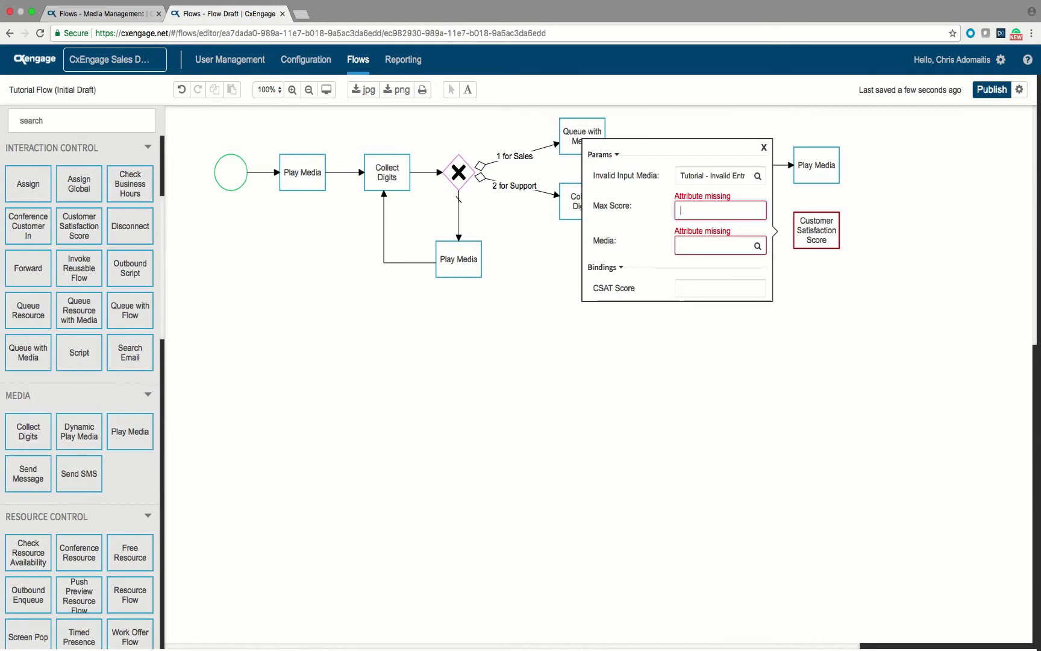
- Set the Customer Satisfaction Score element's Max Score to 5 and its Media to Tutorial - Satisfaction Survey Prompt
key(Tab)
text(5)
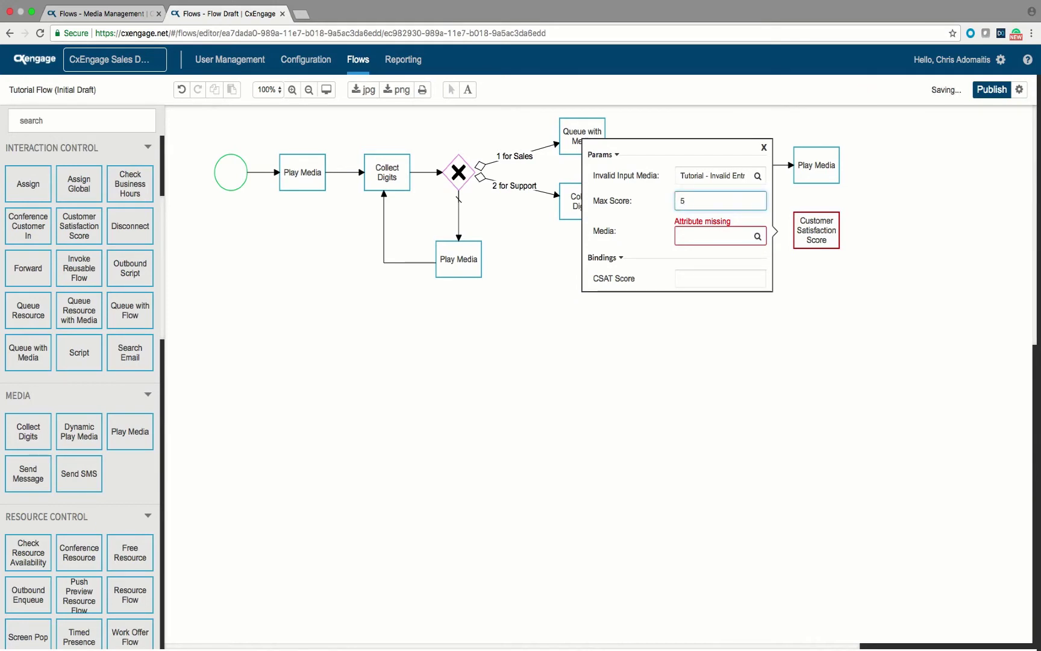
click(714, 236)
text(tu)
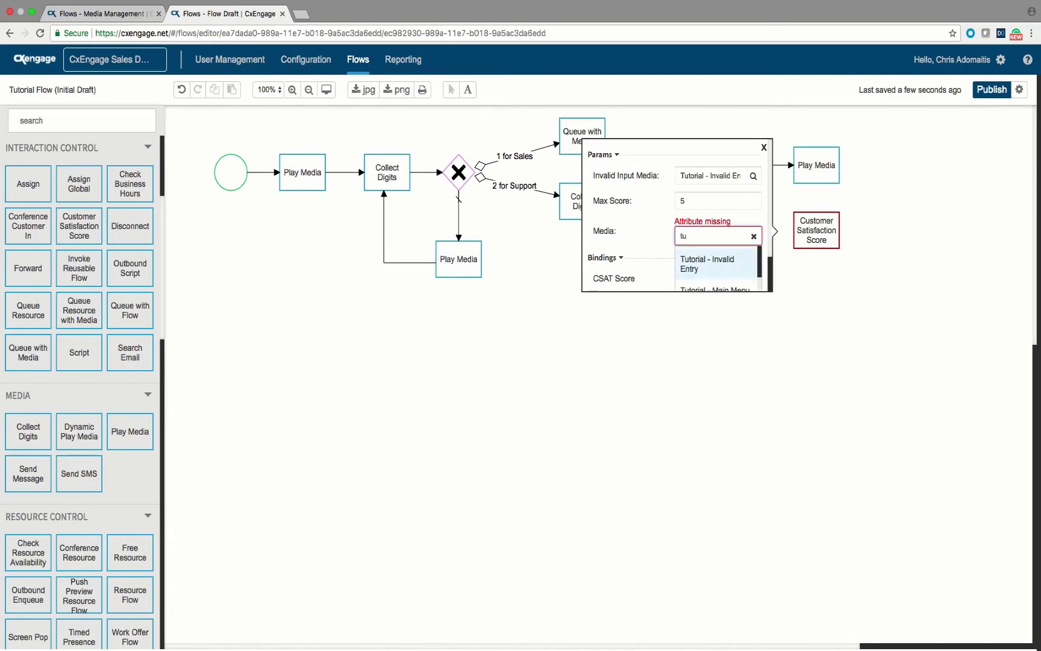
key(Down)
key(Down)
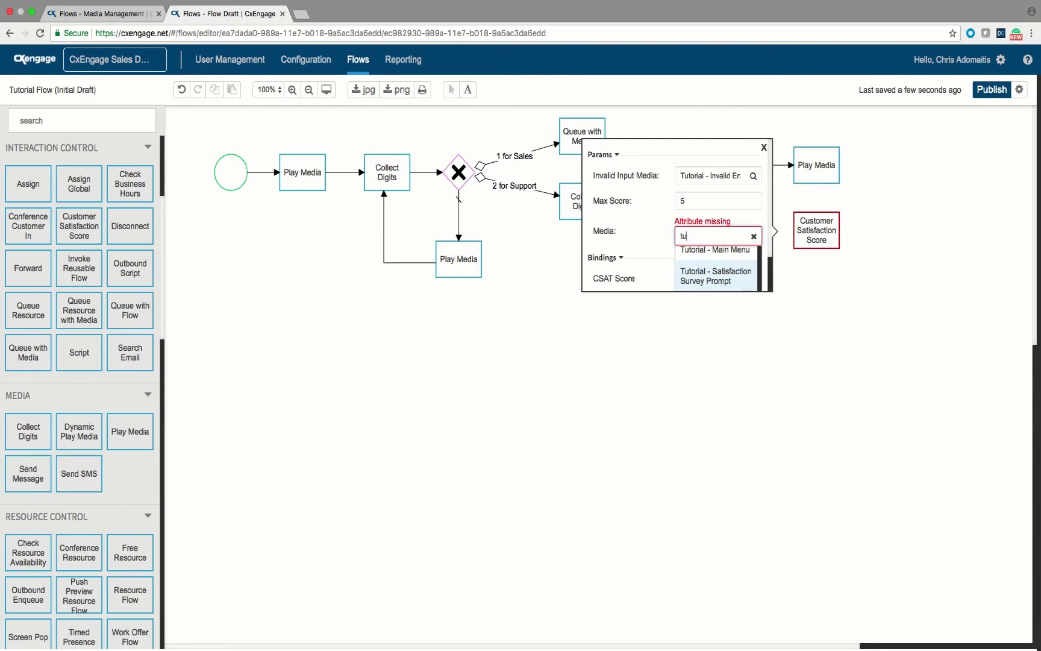
key(Return)
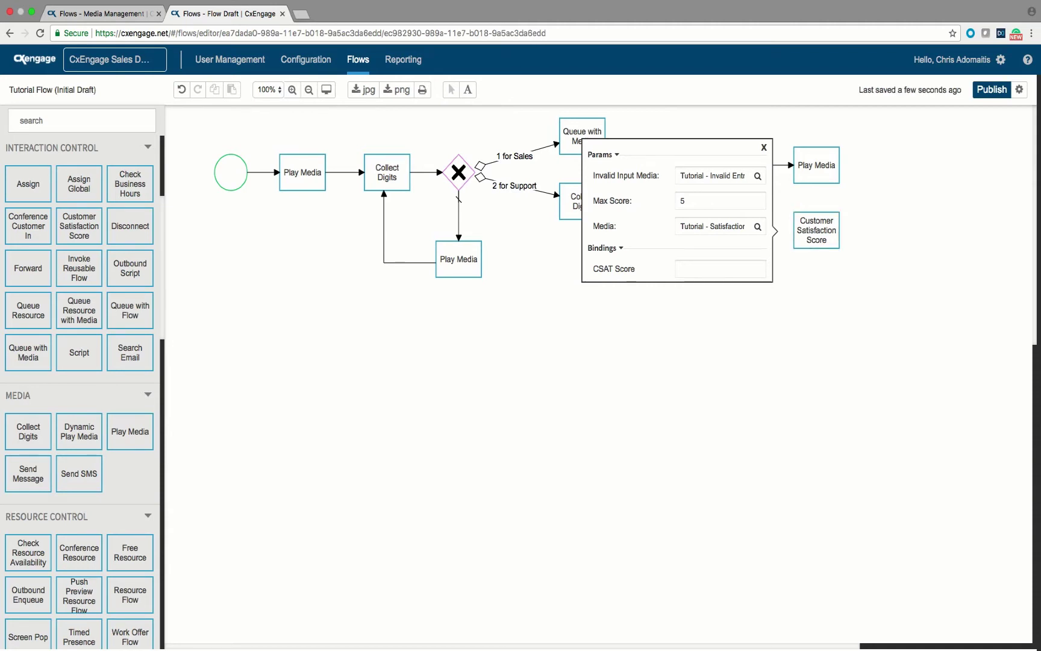
- Bind the CSAT Score to csa and connect the thank-you Play Media element to the Customer Satisfaction Score element
click(720, 268)
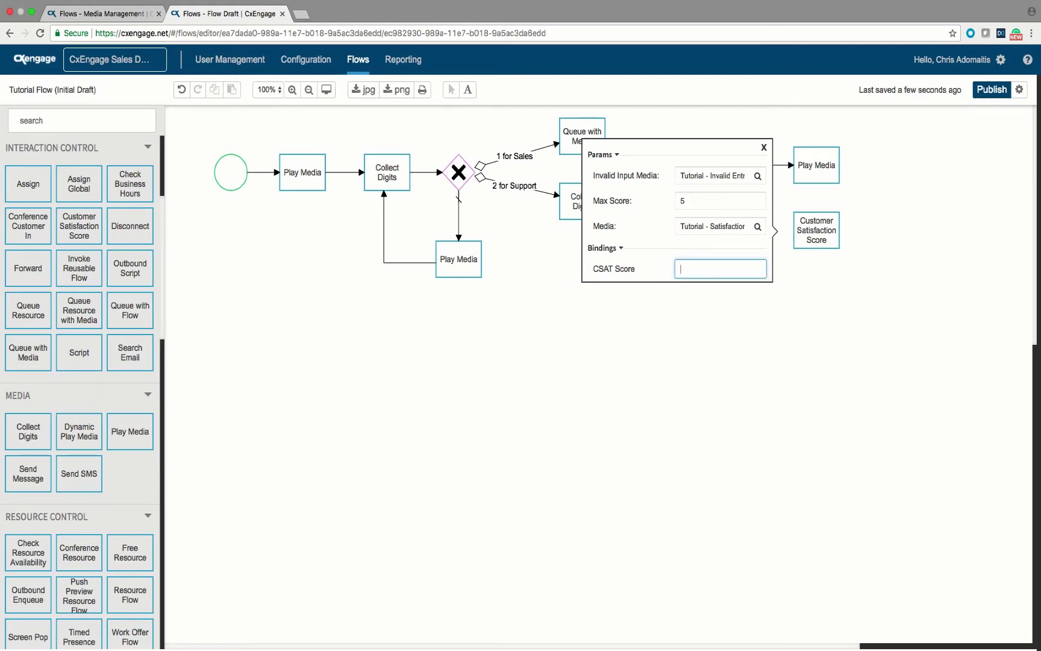
text(csa)
key(Return)
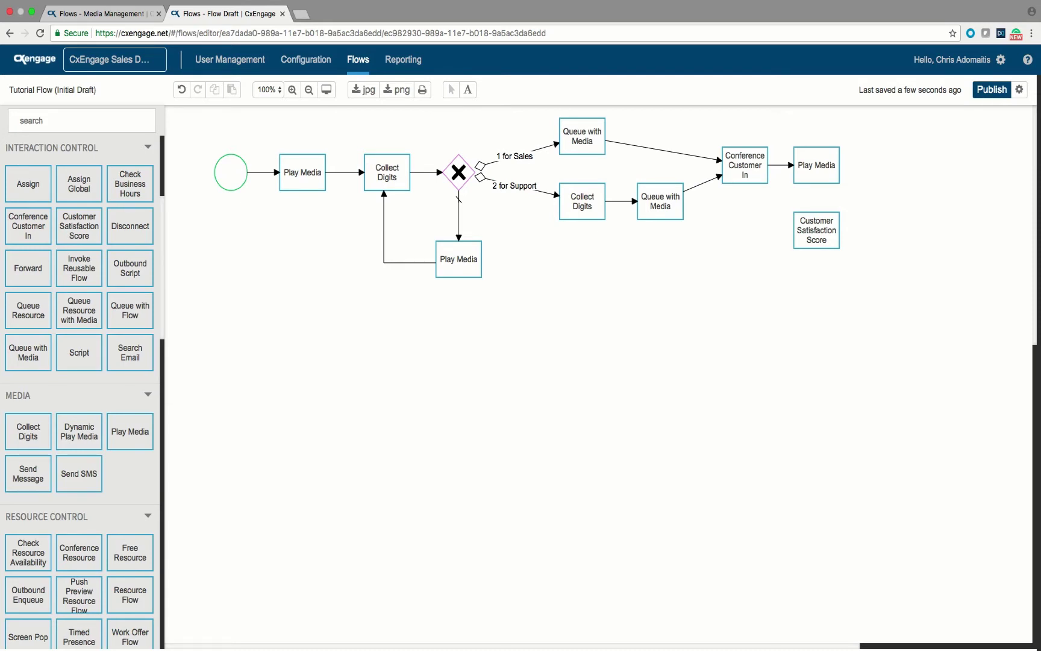
click(816, 165)
drag(846, 165, 818, 230)
- Add a Play Media element below the Customer Satisfaction Score element and choose one of the Tutorial media for it
drag(130, 432, 816, 302)
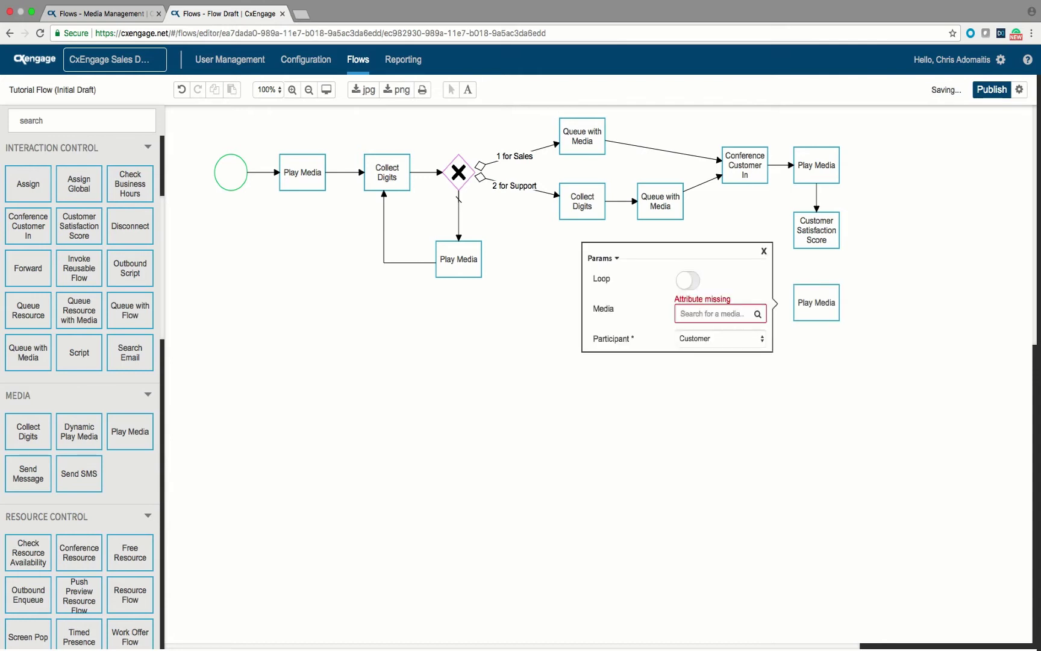
click(714, 313)
text(tut)
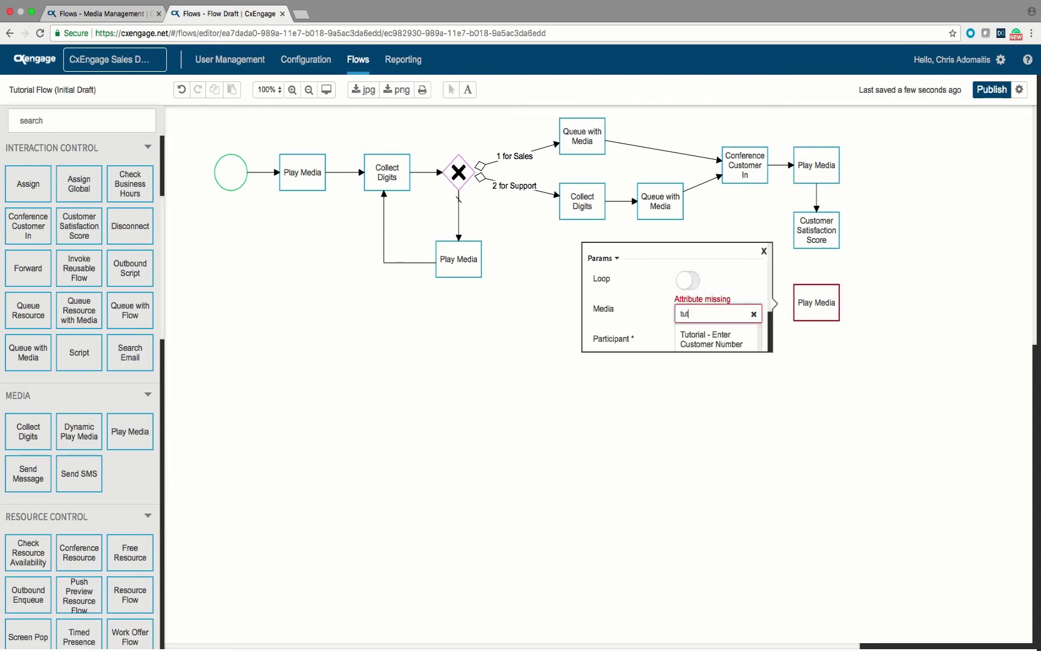
scroll(717, 325, down, 6)
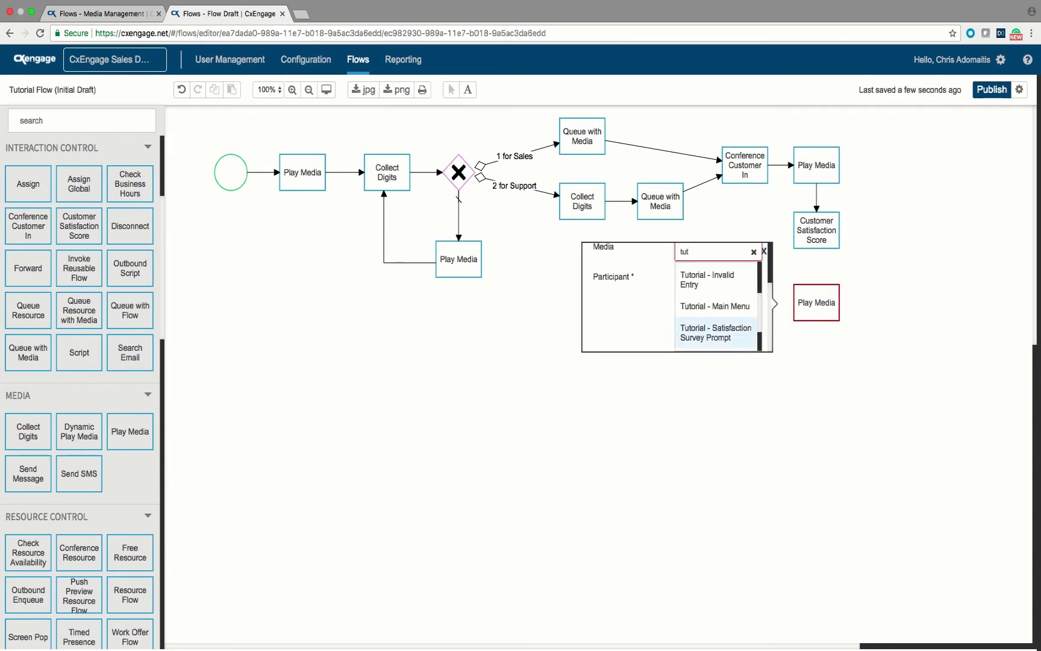
click(713, 246)
- Connect the Customer Satisfaction Score element to the Play Media element below it, leaving the connector unlabeled
click(816, 158)
drag(848, 158, 813, 230)
key(Escape)
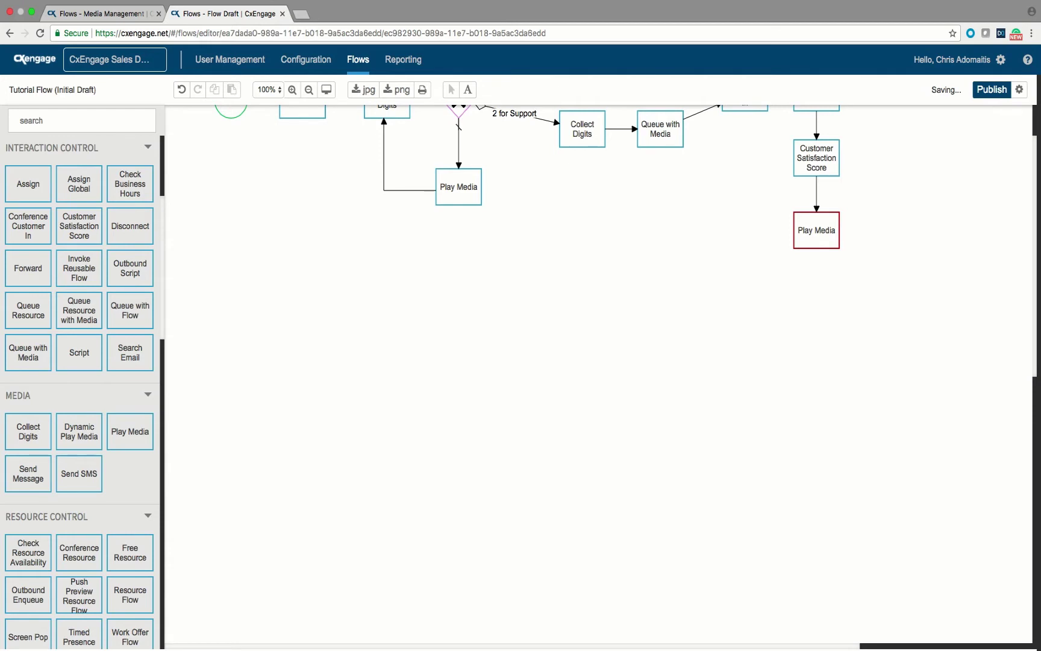
- Add another Play Media element below the last one in the survey branch and choose one of the Tutorial media for it
scroll(598, 374, up, 3)
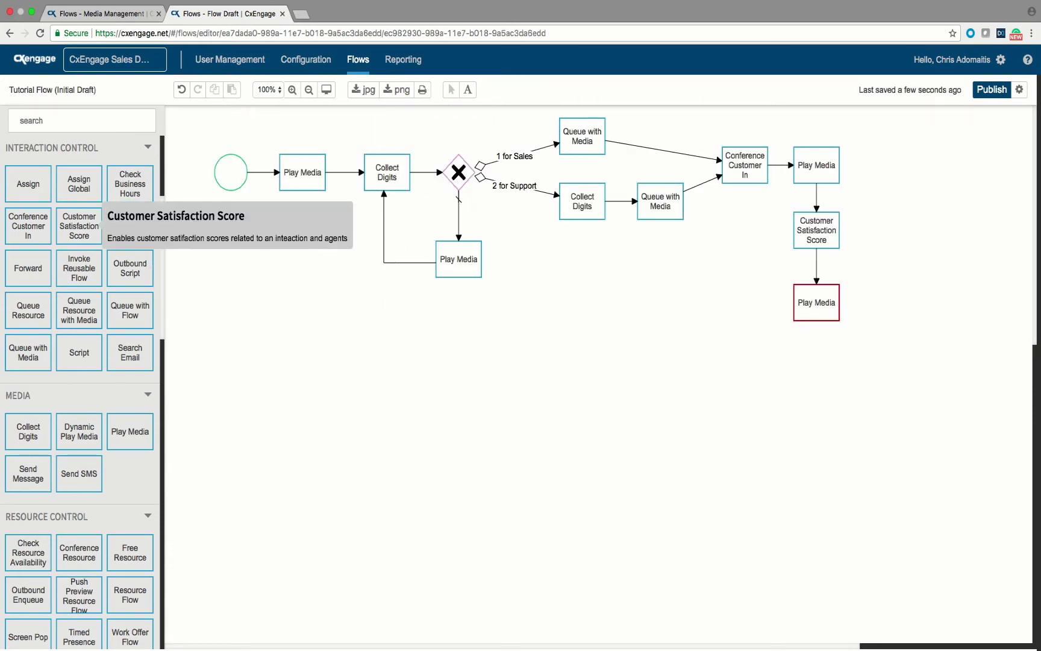
drag(130, 431, 816, 374)
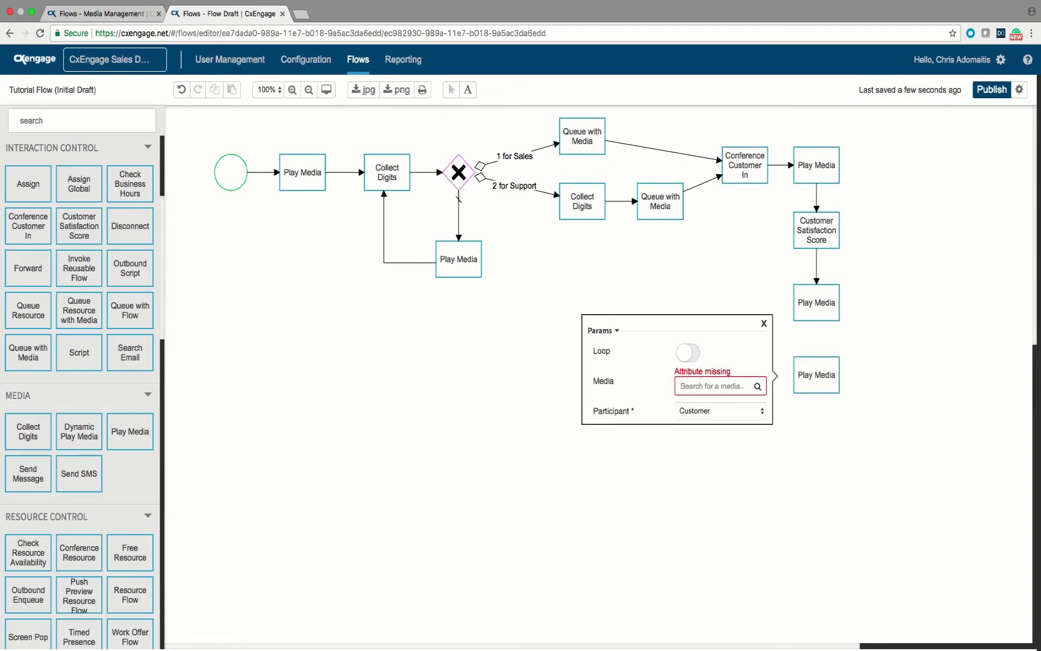
text(tut)
scroll(716, 392, down, 4)
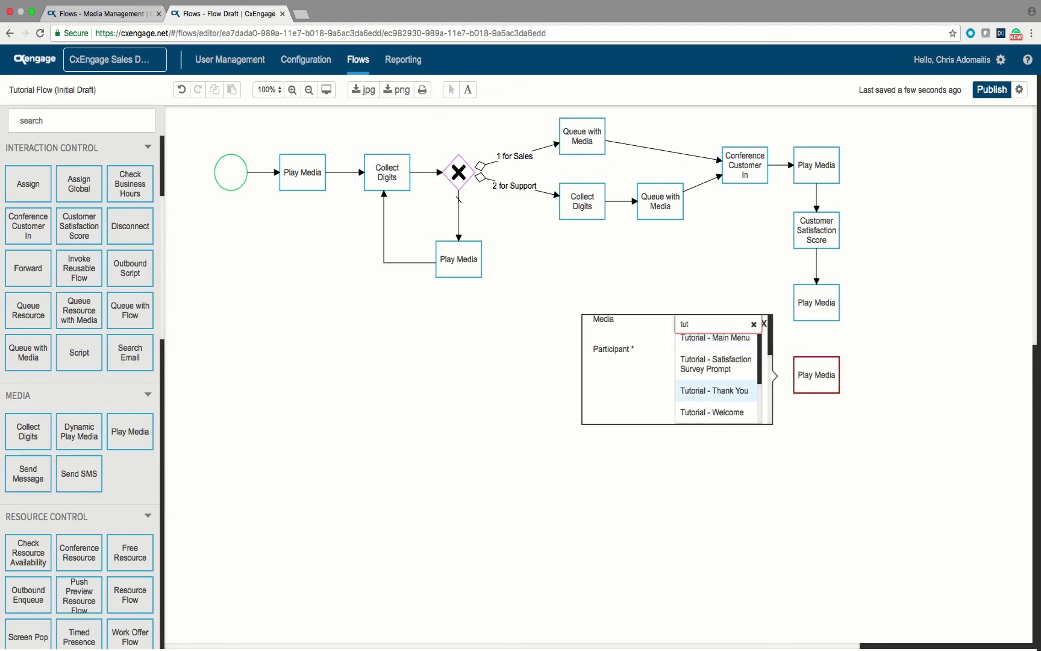
scroll(716, 337, up, 3)
click(712, 304)
click(763, 250)
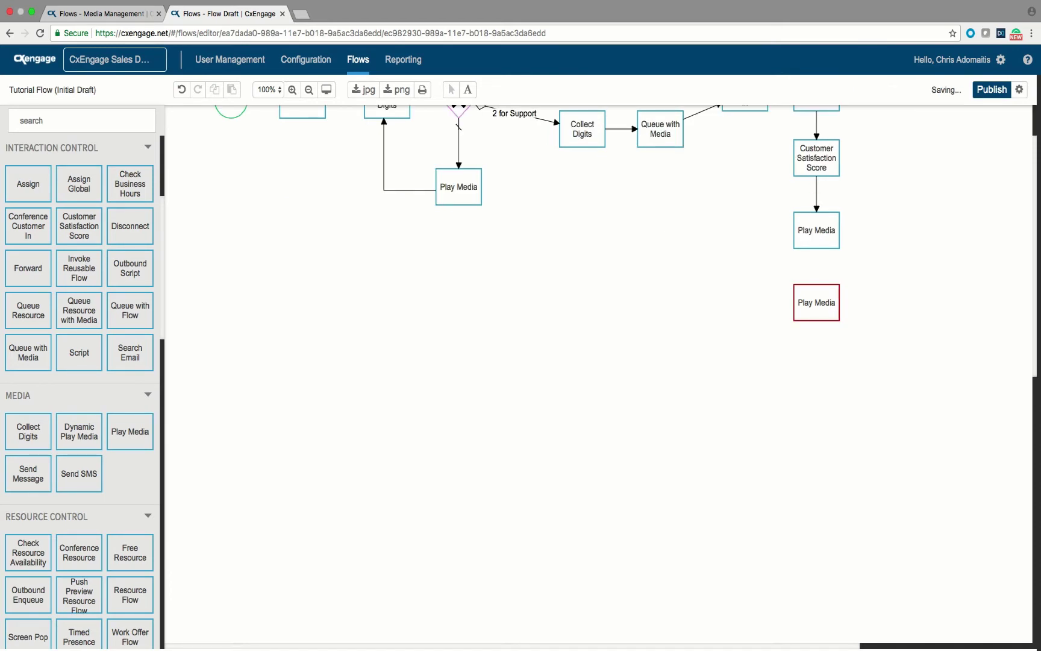
- Connect the two lowest Play Media elements, and connect the last one to a new Disconnect element placed below it
click(817, 230)
drag(847, 231, 816, 303)
drag(130, 226, 816, 368)
click(816, 367)
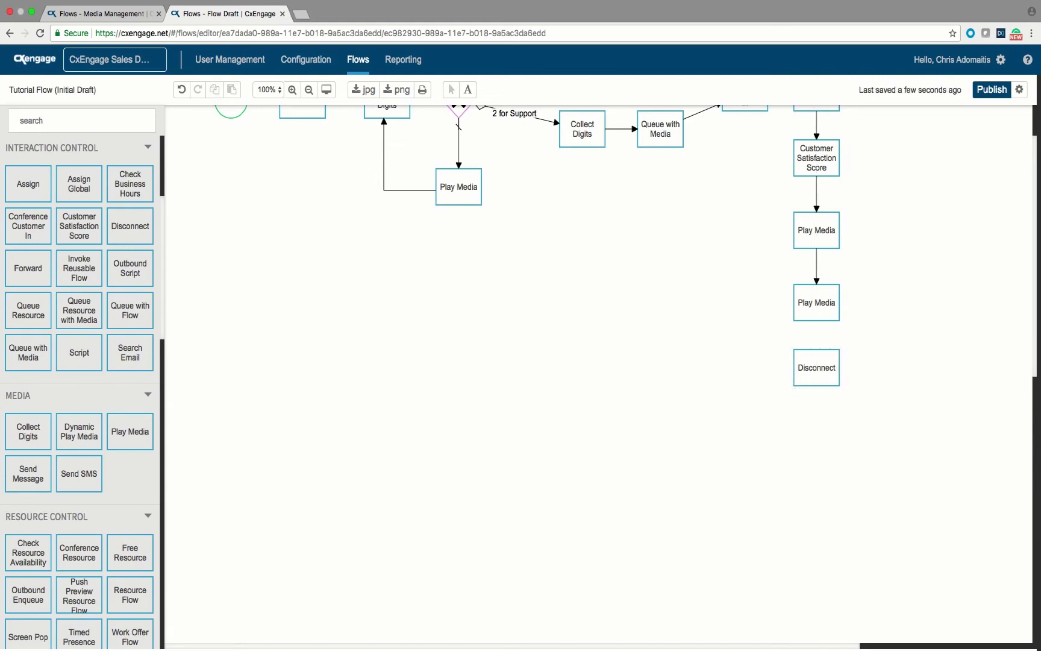
click(816, 303)
drag(847, 303, 816, 368)
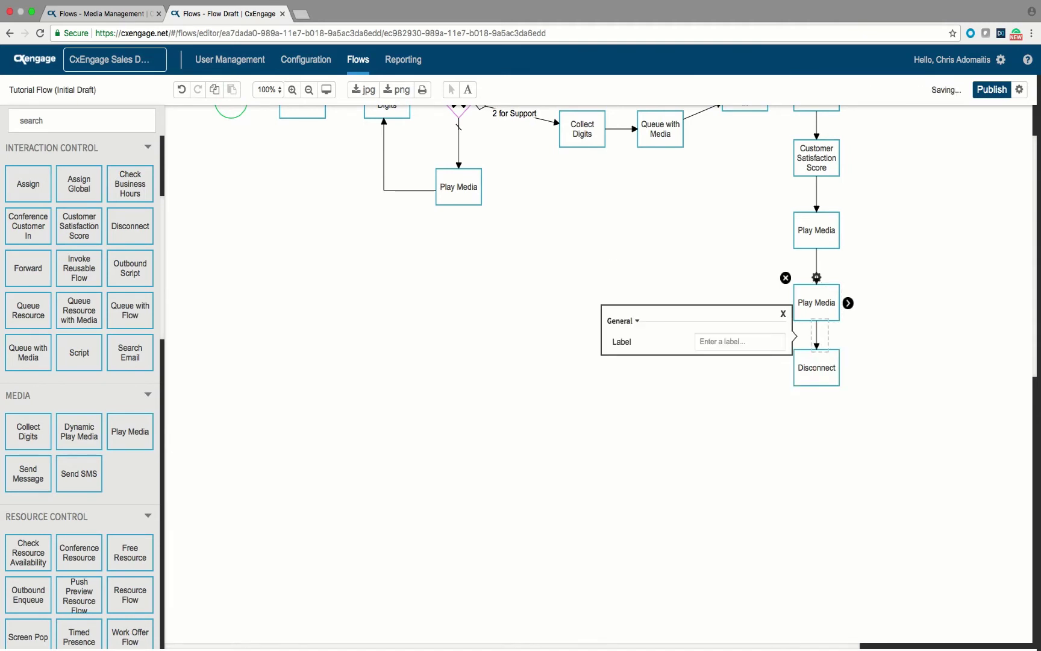
- Add an Exit element below the Disconnect element and connect Disconnect to it
scroll(49, 401, up, 5)
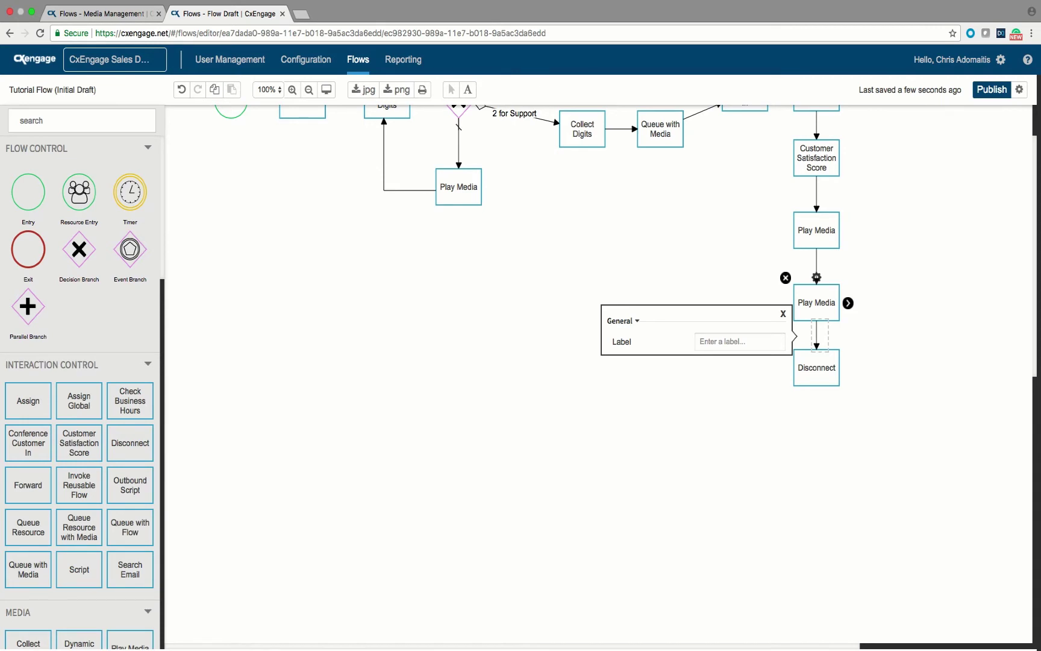
drag(28, 249, 817, 425)
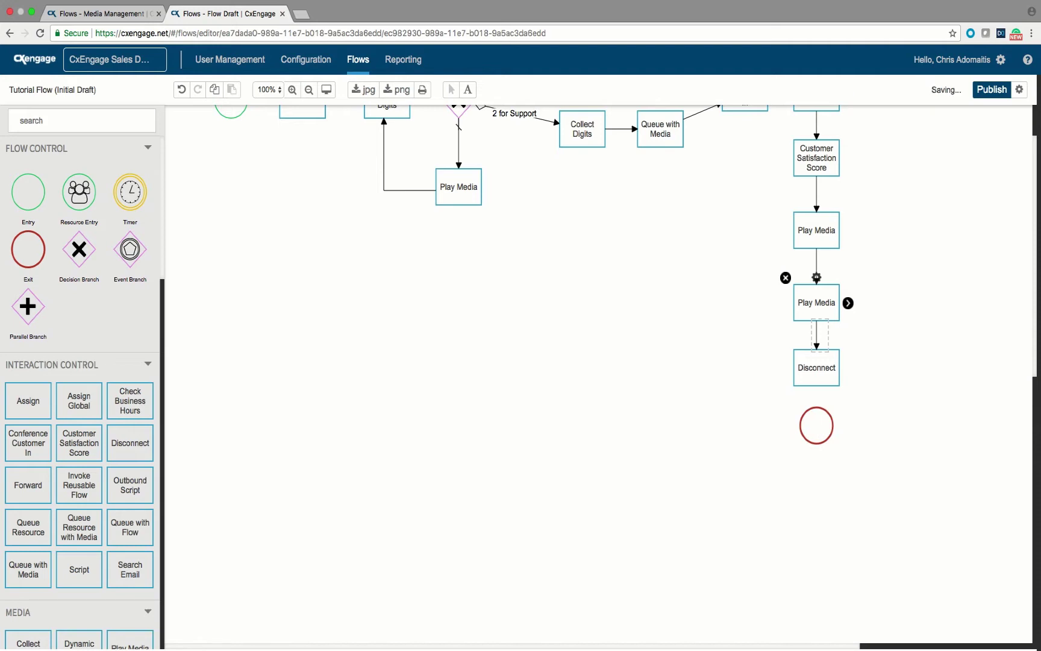
click(817, 368)
drag(847, 368, 817, 423)
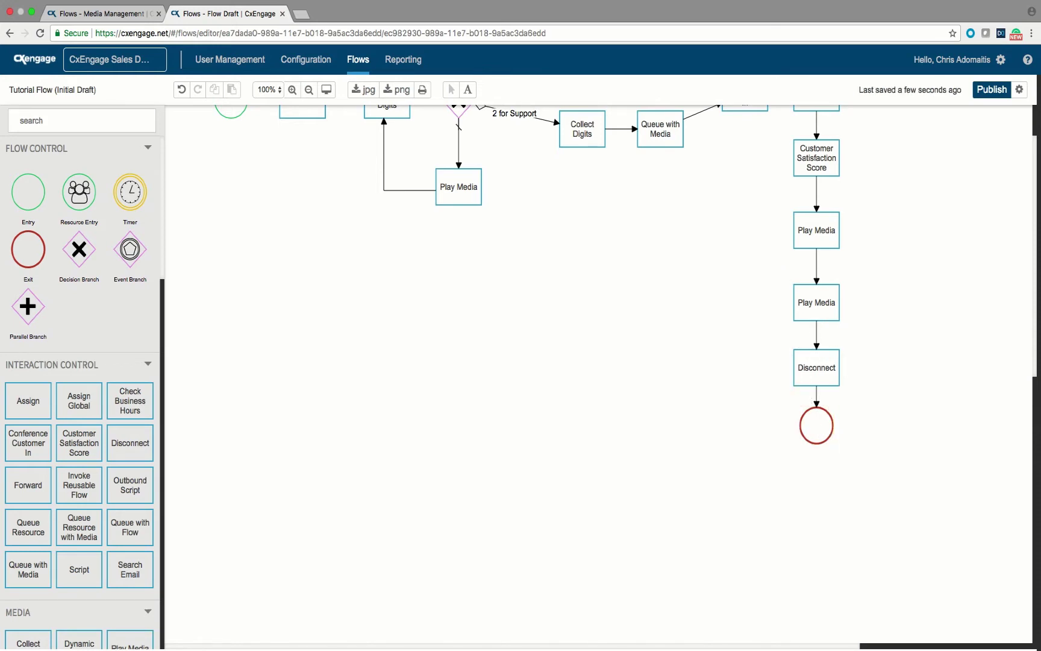
- Filter the element palette for "res" and place an unconnected Resource Flow element below the invalid-entry Play Media element
scroll(503, 241, up, 3)
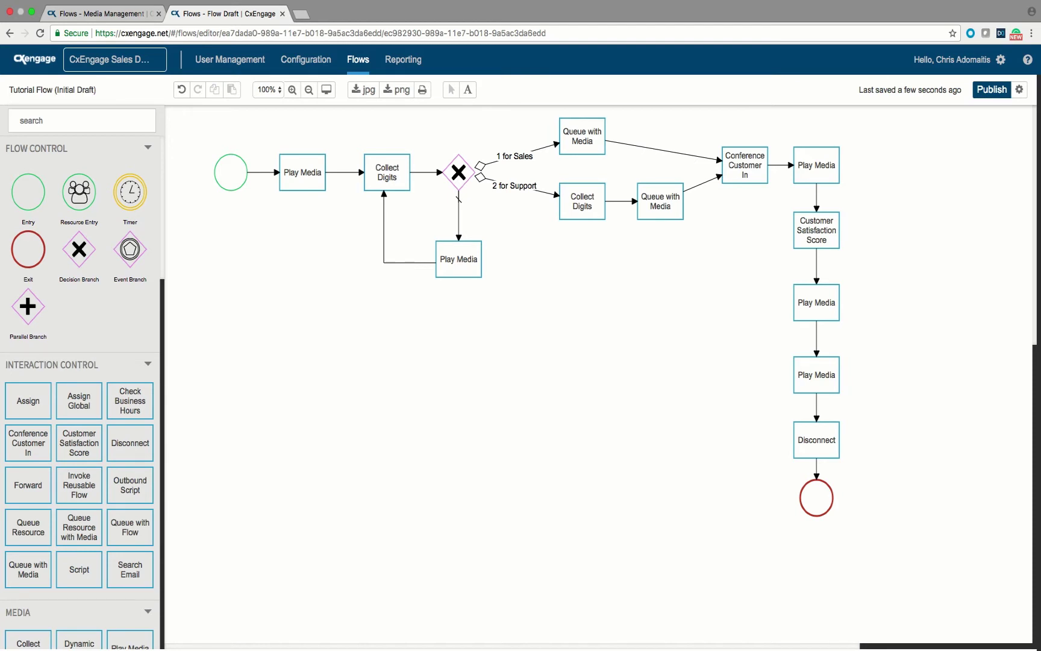
scroll(84, 328, down, 3)
scroll(79, 328, up, 3)
click(20, 121)
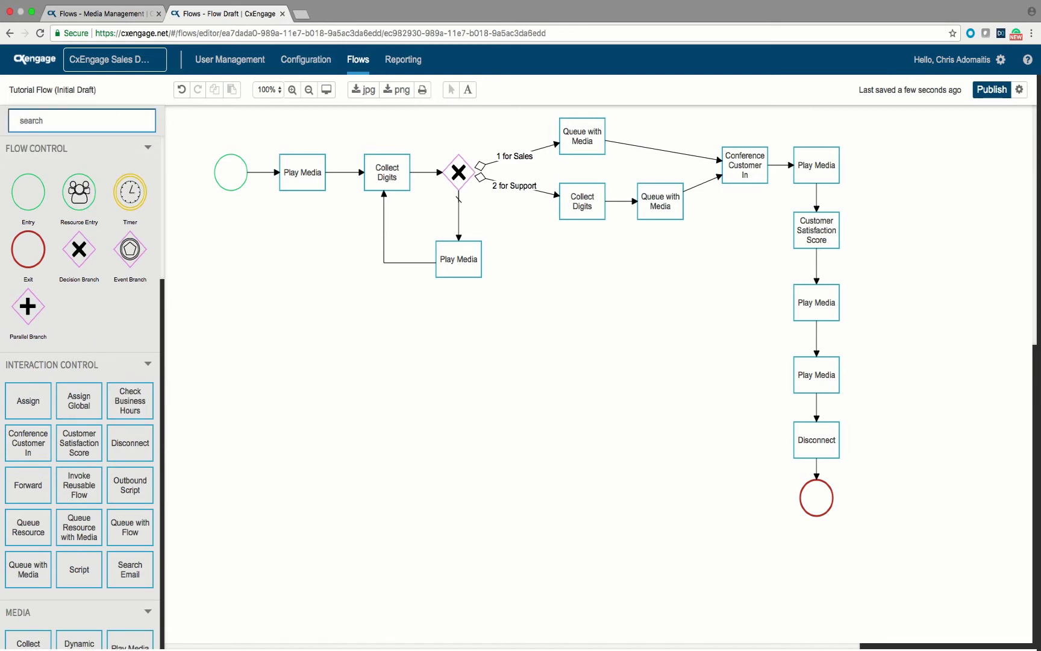
text(rs)
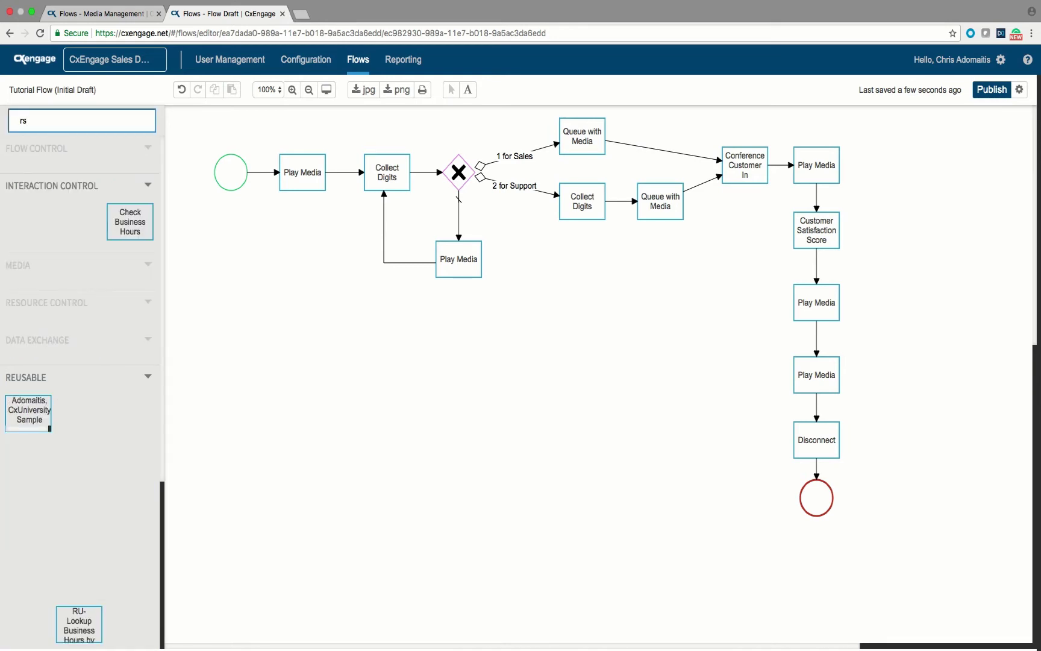
key(BackSpace)
text(es)
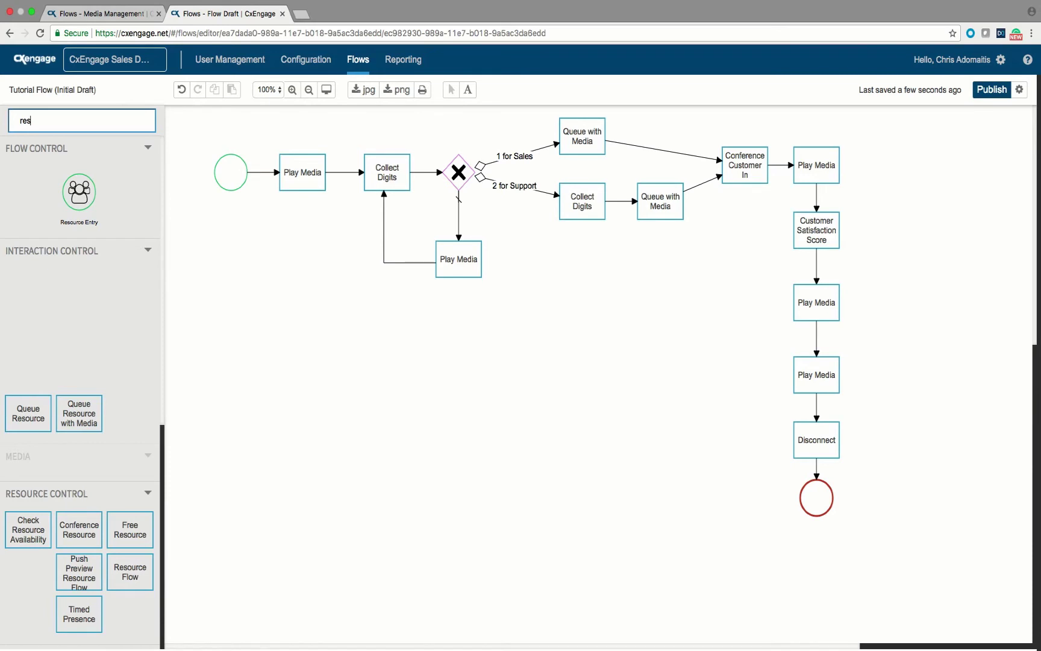
click(703, 184)
key(Escape)
drag(130, 571, 440, 377)
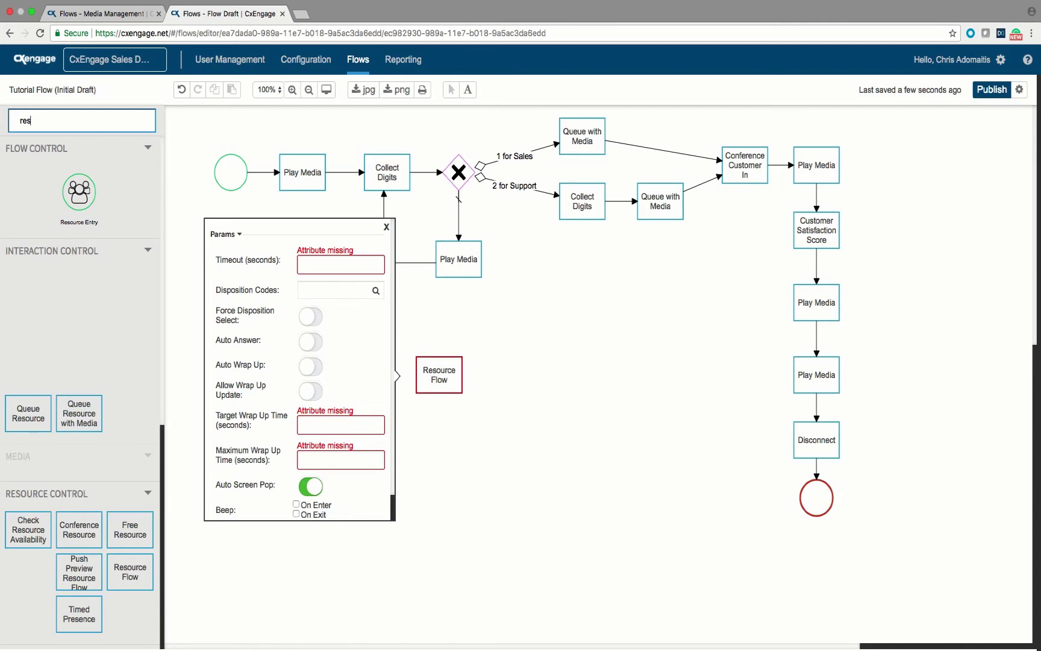
- Set the Resource Flow element's Timeout to 30 seconds and its Disposition Codes to Acme Supplies Disposition List
click(304, 264)
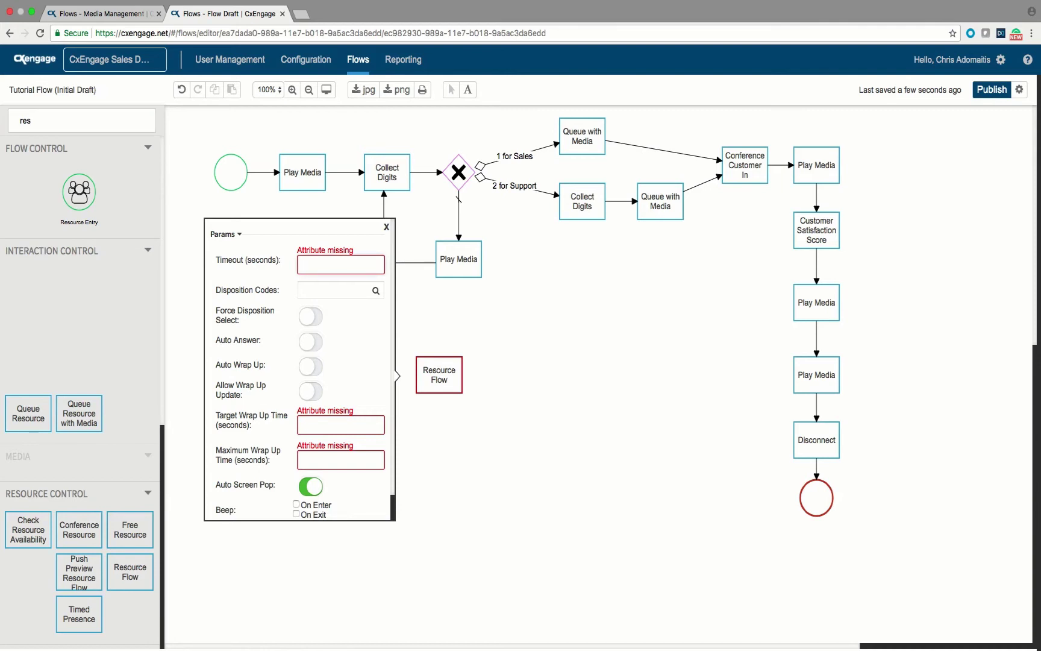
text(30)
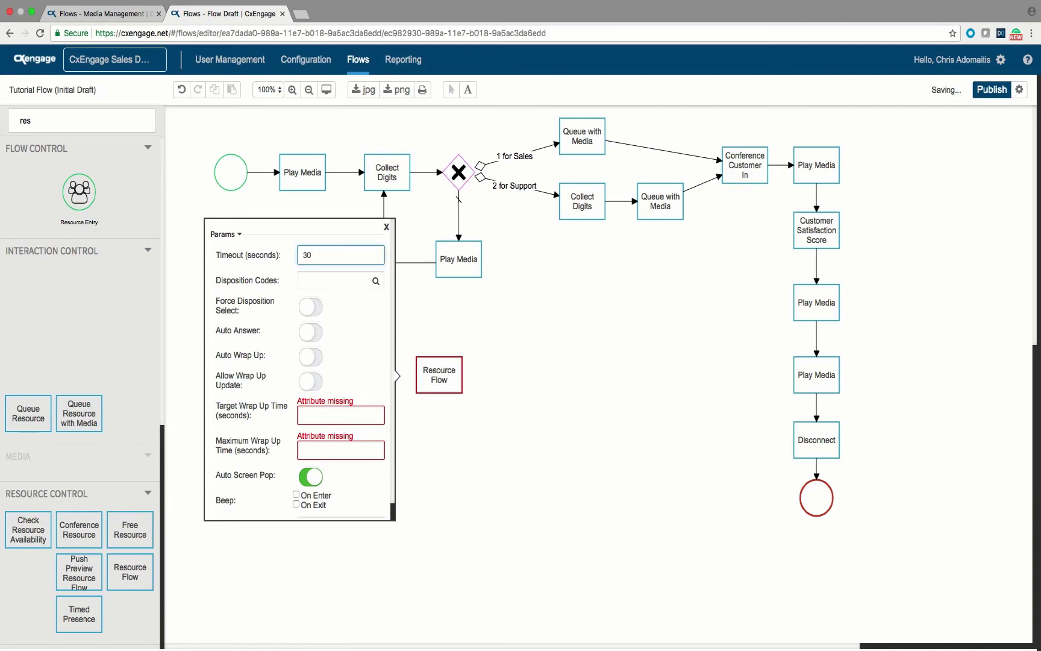
click(335, 280)
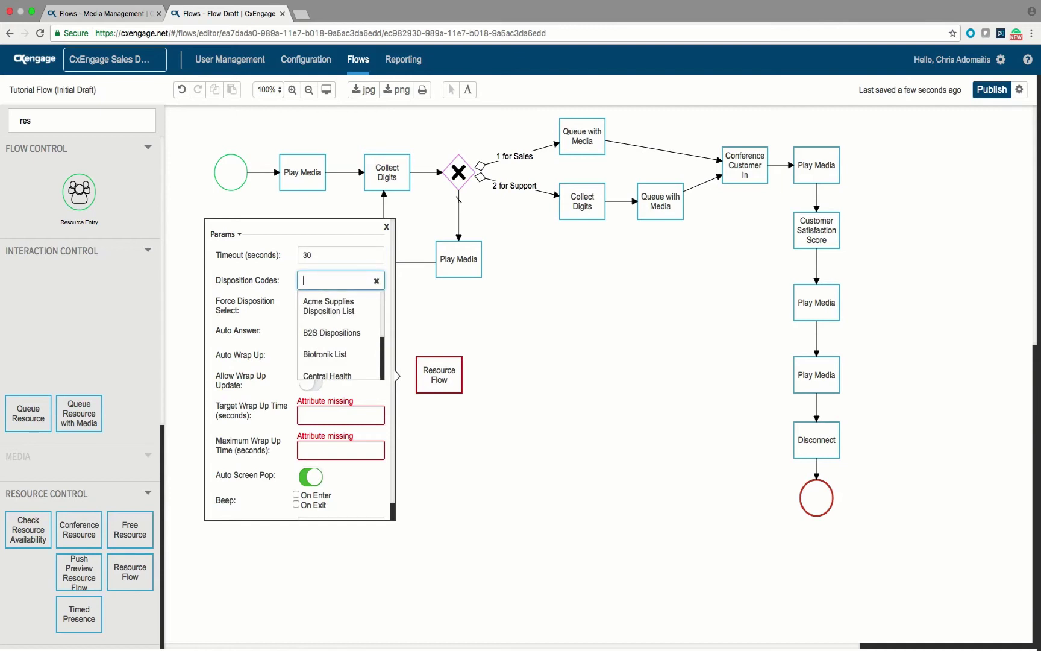
click(339, 306)
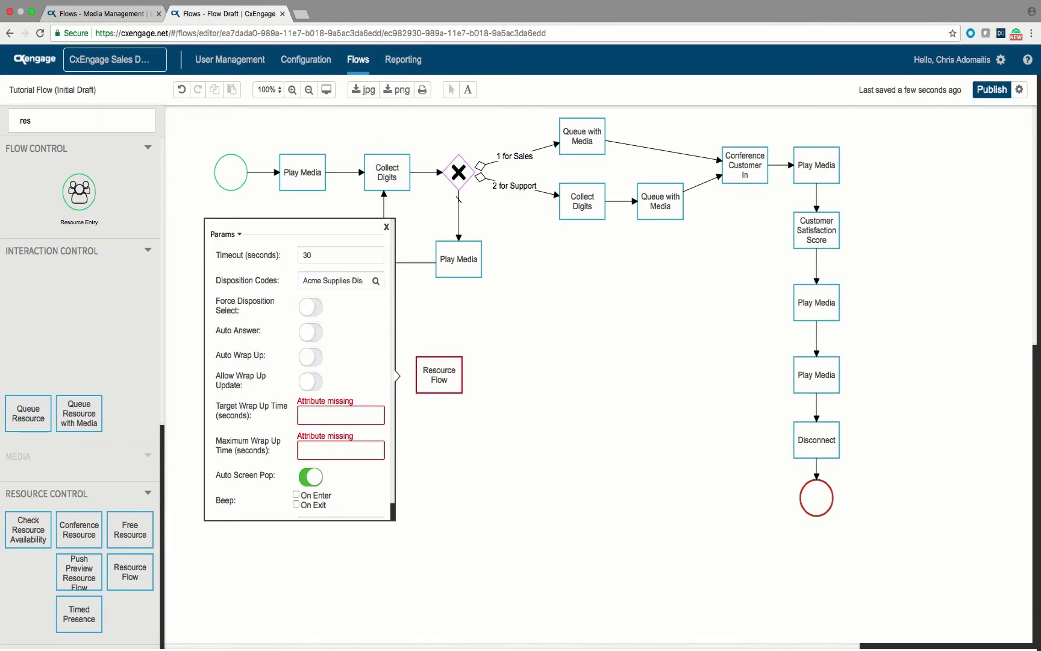
click(310, 306)
key(space)
key(space)
key(space)
click(310, 357)
click(310, 357)
click(310, 381)
click(310, 381)
- Set the Resource Flow element's Target Wrap Up Time to 30 seconds and Maximum Wrap Up Time to 120 seconds
click(341, 414)
text(30)
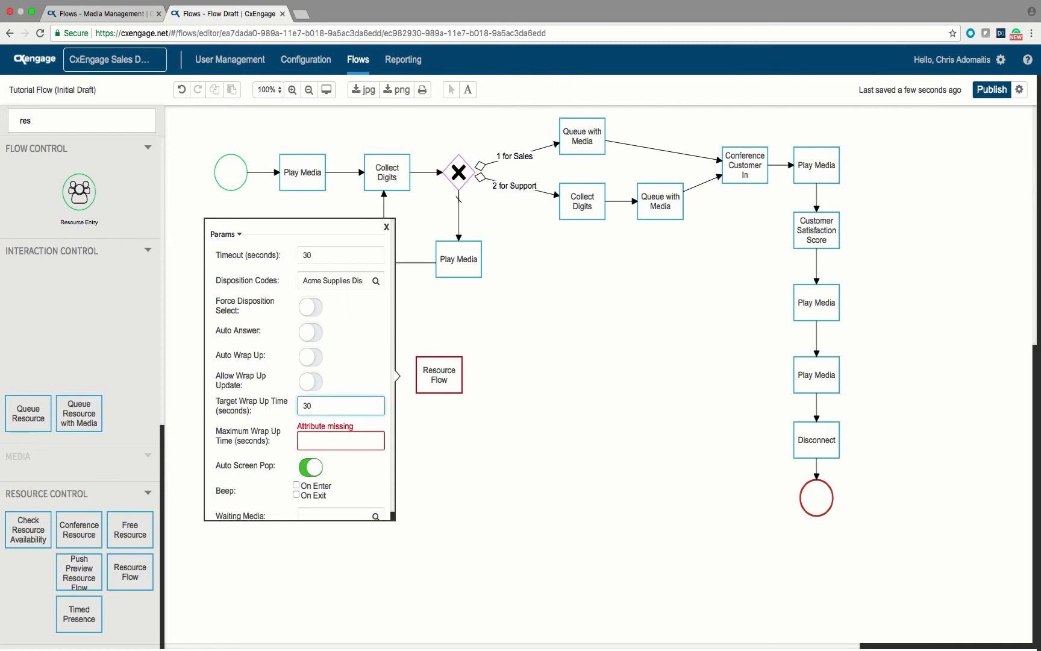
click(341, 440)
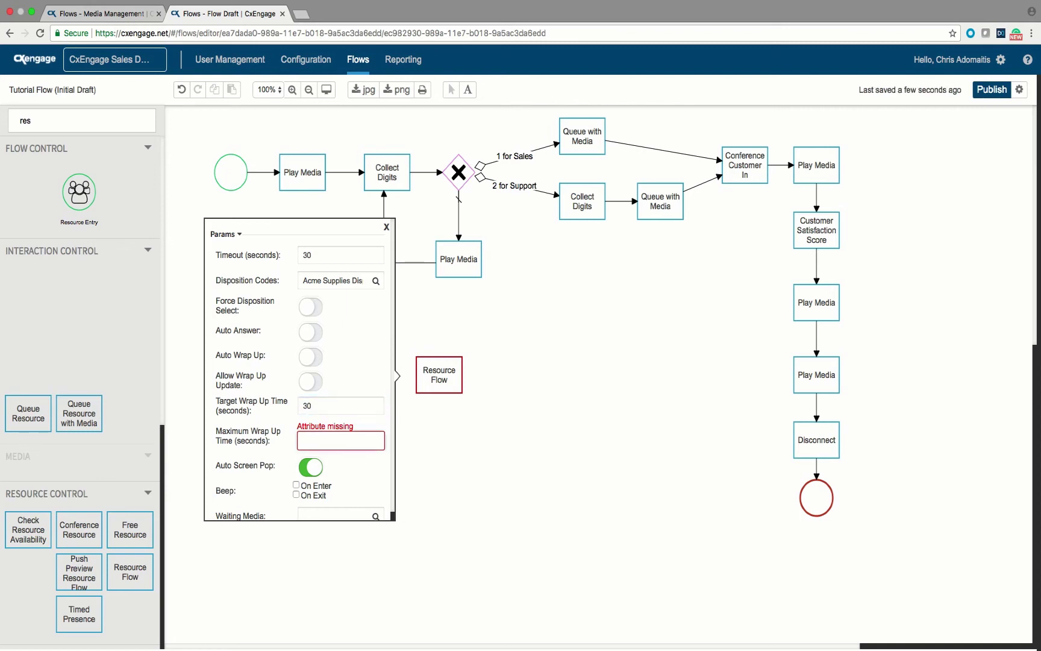
click(341, 440)
text(120)
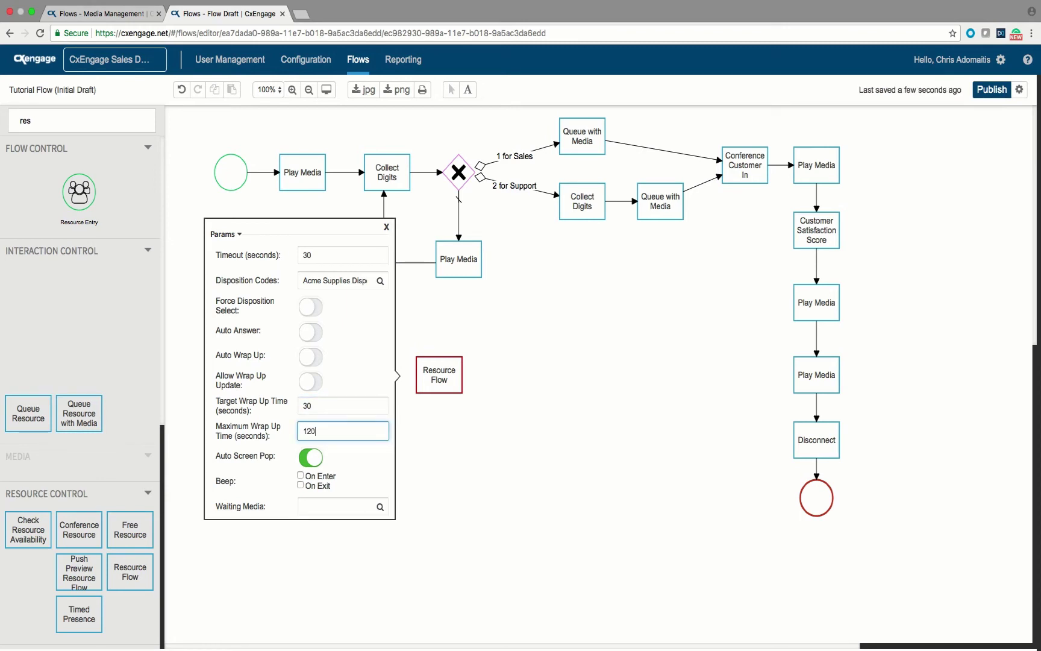
- Turn off Auto Screen Pop for the Resource Flow element and close its settings
click(311, 457)
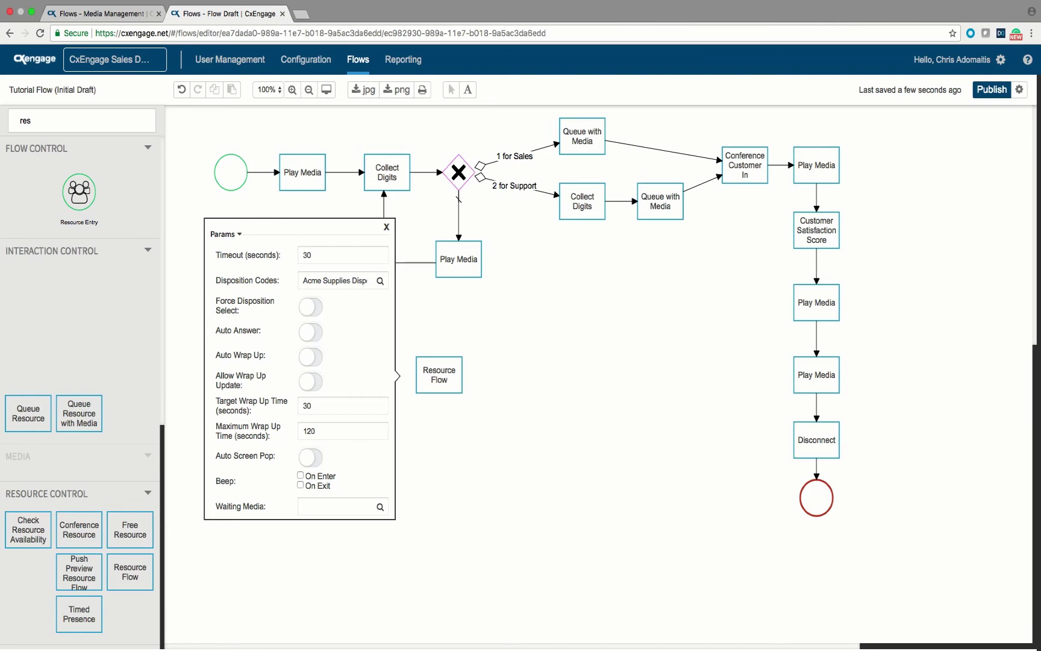
click(310, 356)
key(Escape)
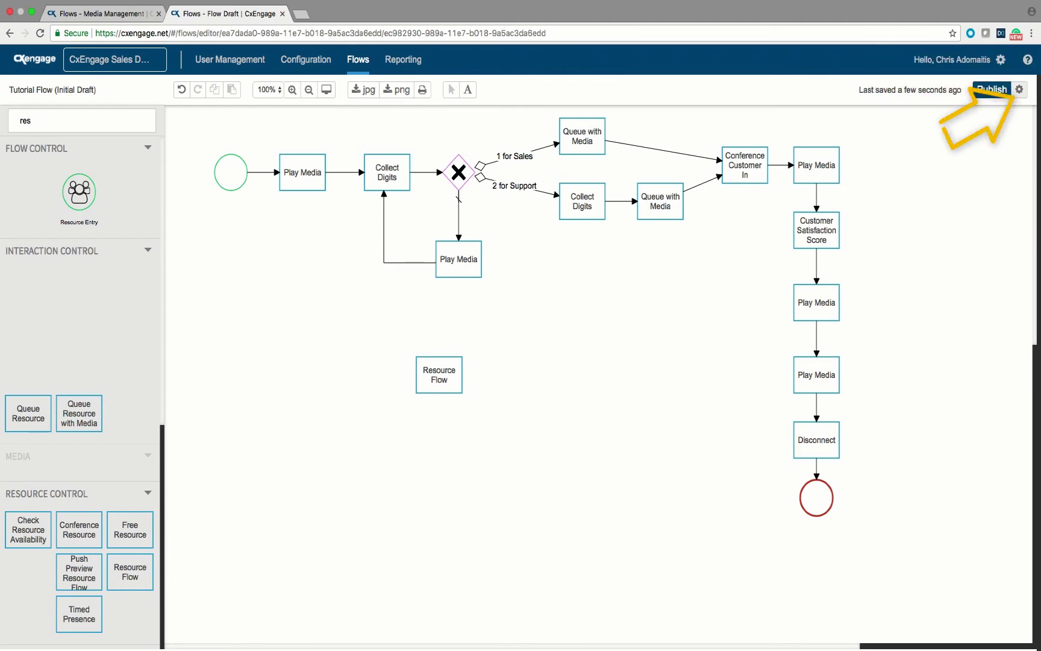
- Open the flow's default settings and set Hold Media to Tutorial - Hold Music
click(1018, 89)
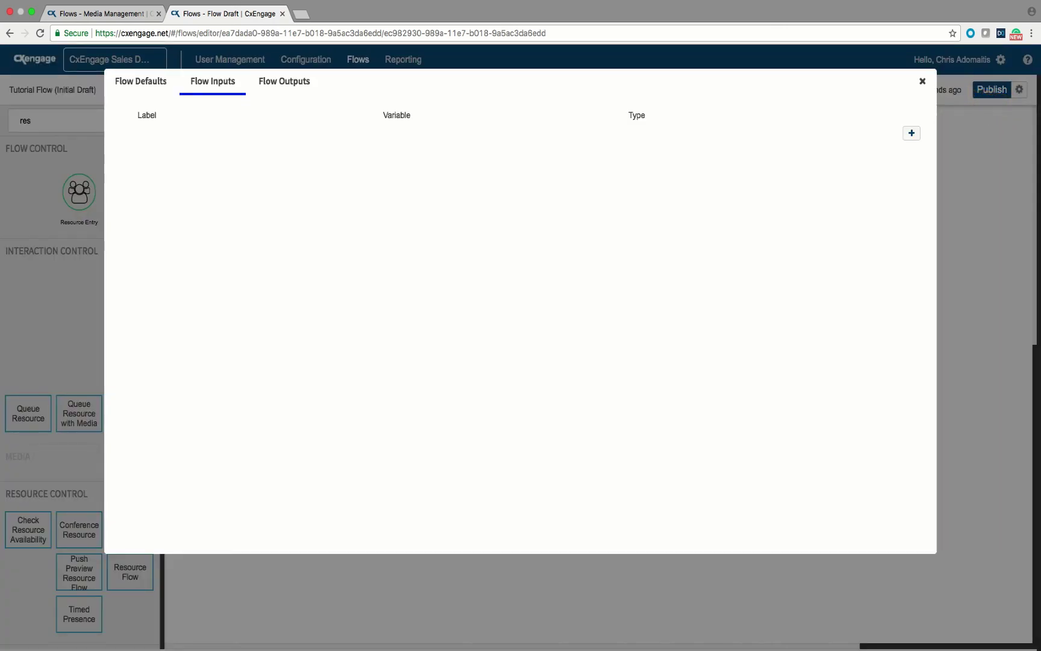
click(140, 81)
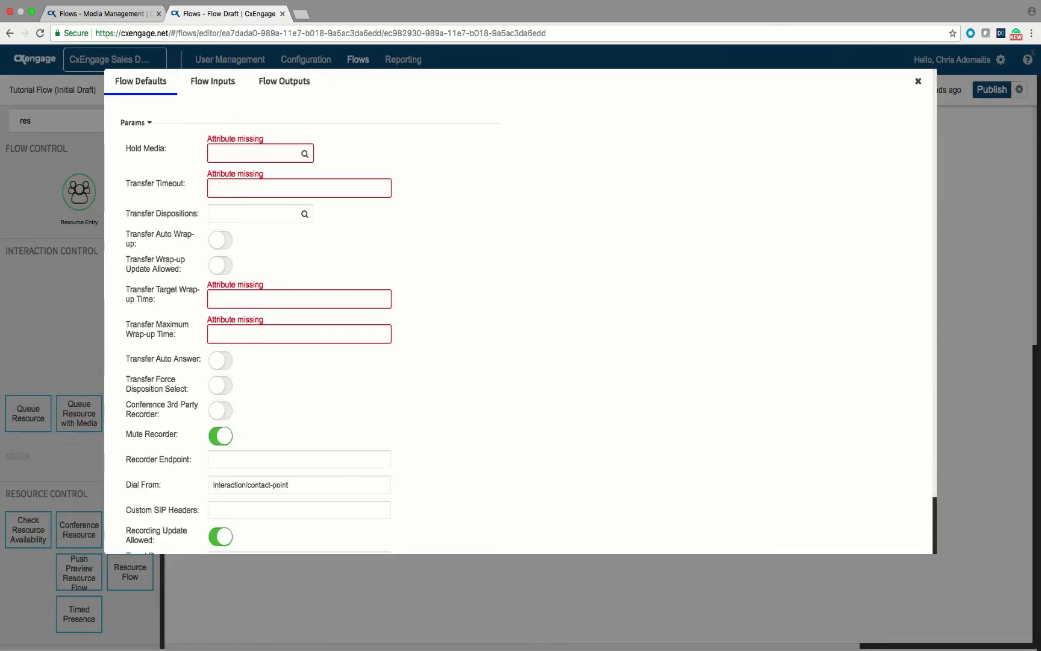
click(253, 153)
text(hol)
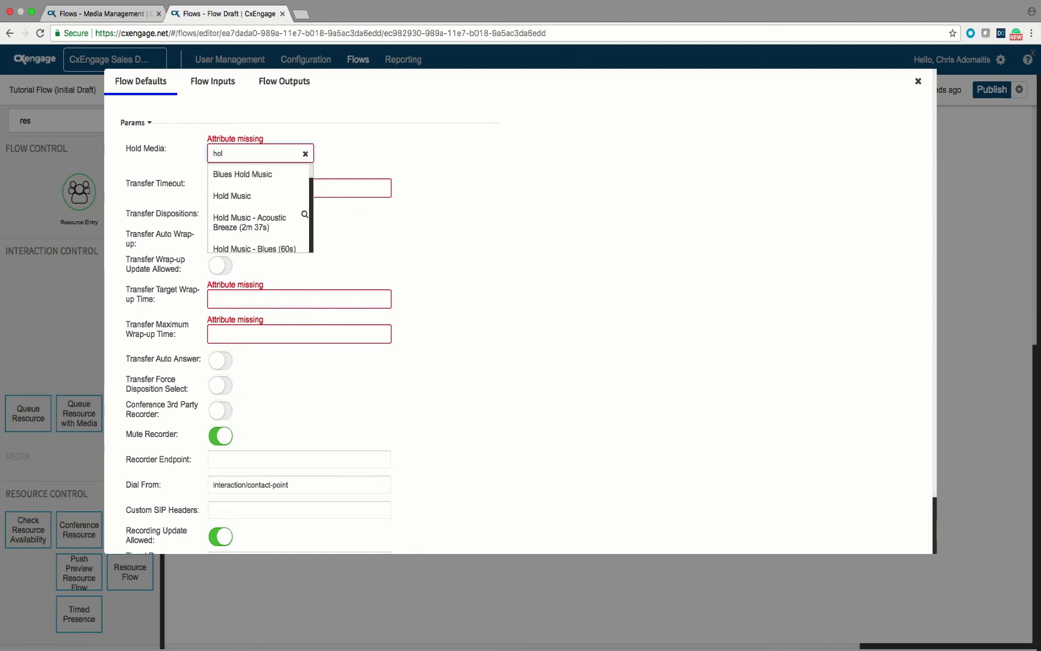
key(BackSpace)
key(BackSpace)
key(BackSpace)
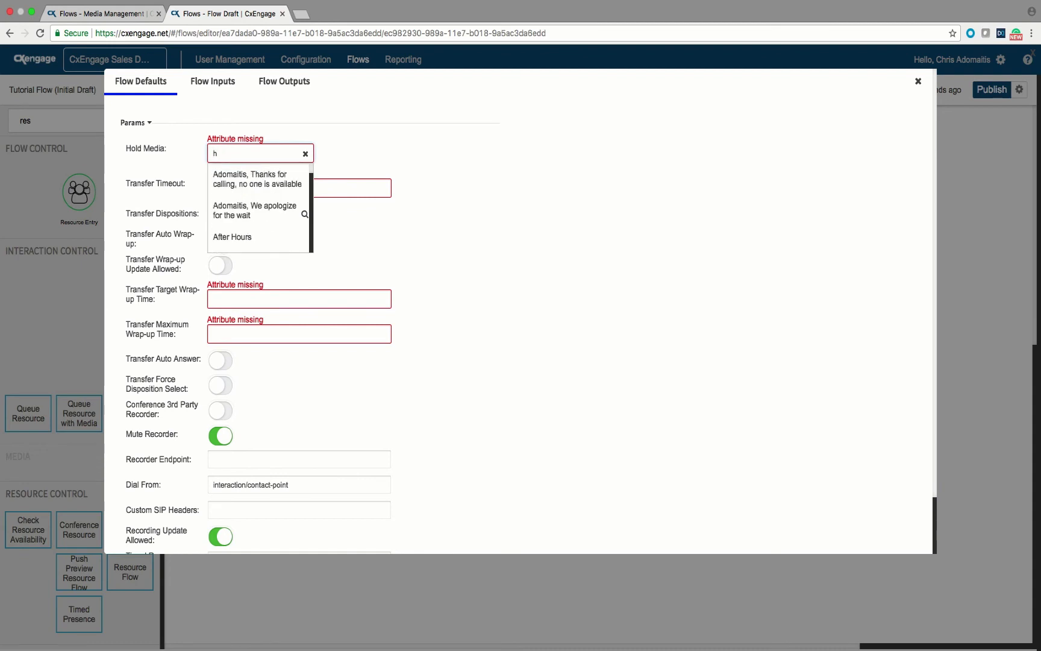
text(Tur)
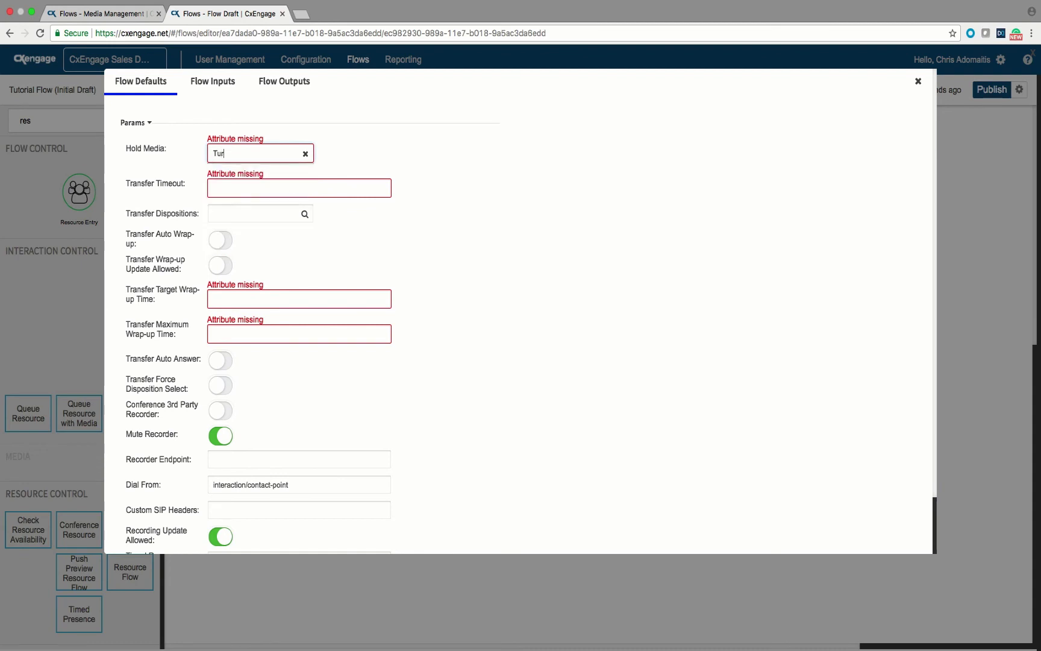
key(BackSpace)
text(t)
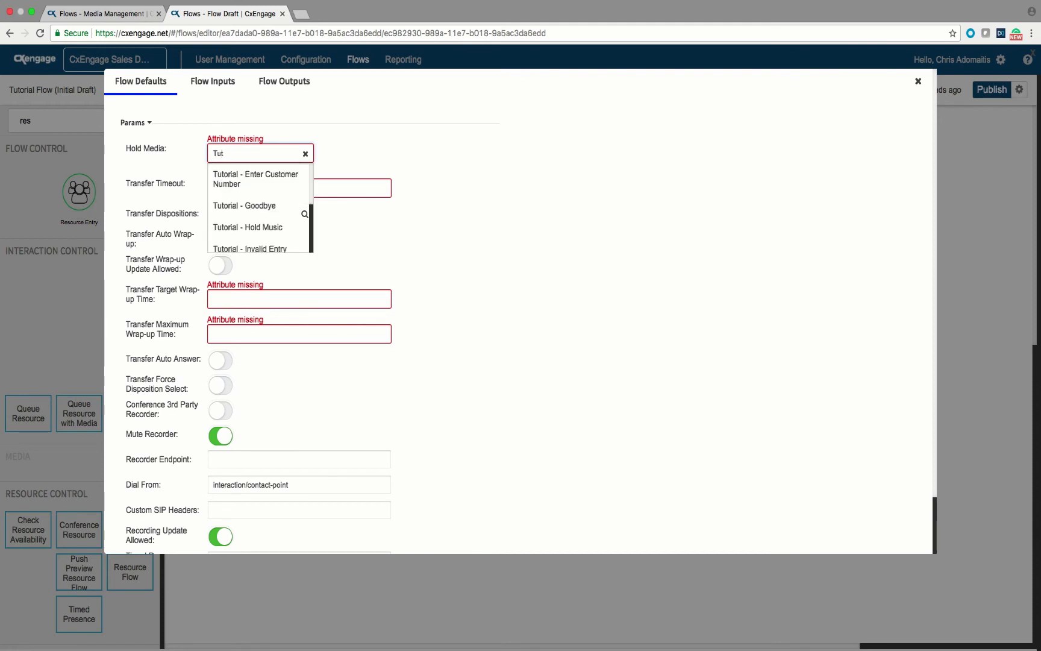
key(Return)
- Set the flow defaults for Transfer Timeout to 60, Transfer Target Wrap-up Time to 30 and Transfer Maximum Wrap-up Time to 120
key(Tab)
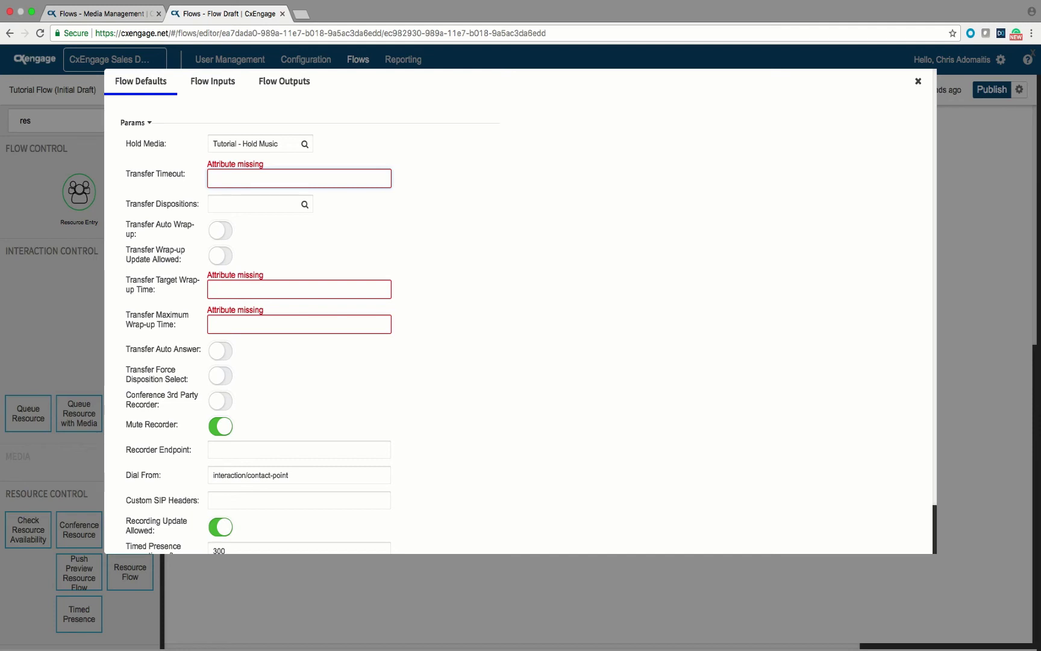
text(60)
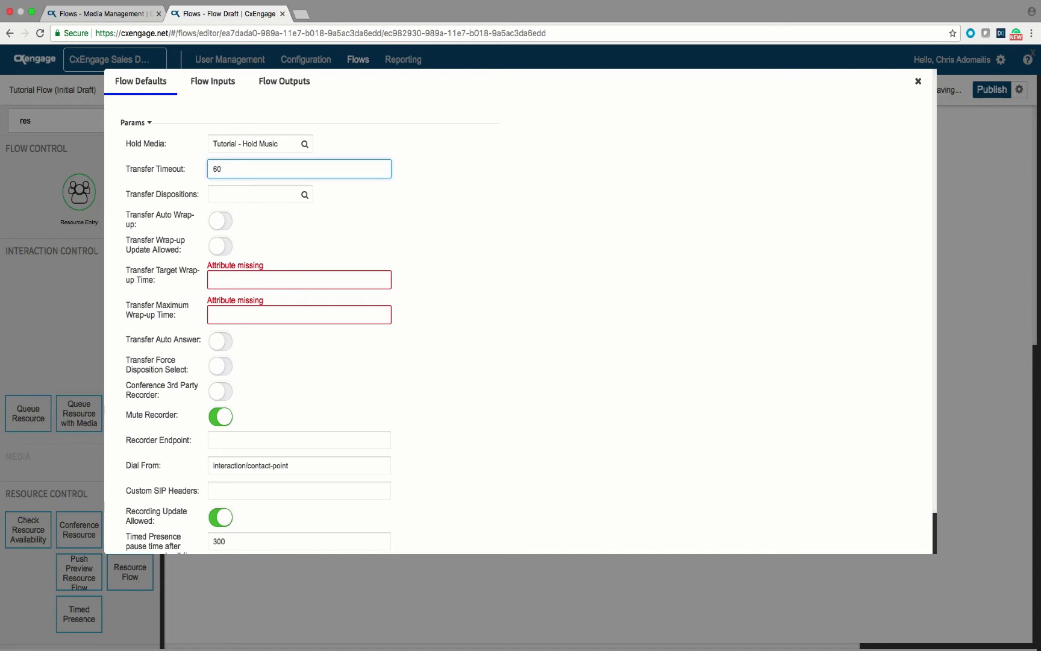
click(213, 280)
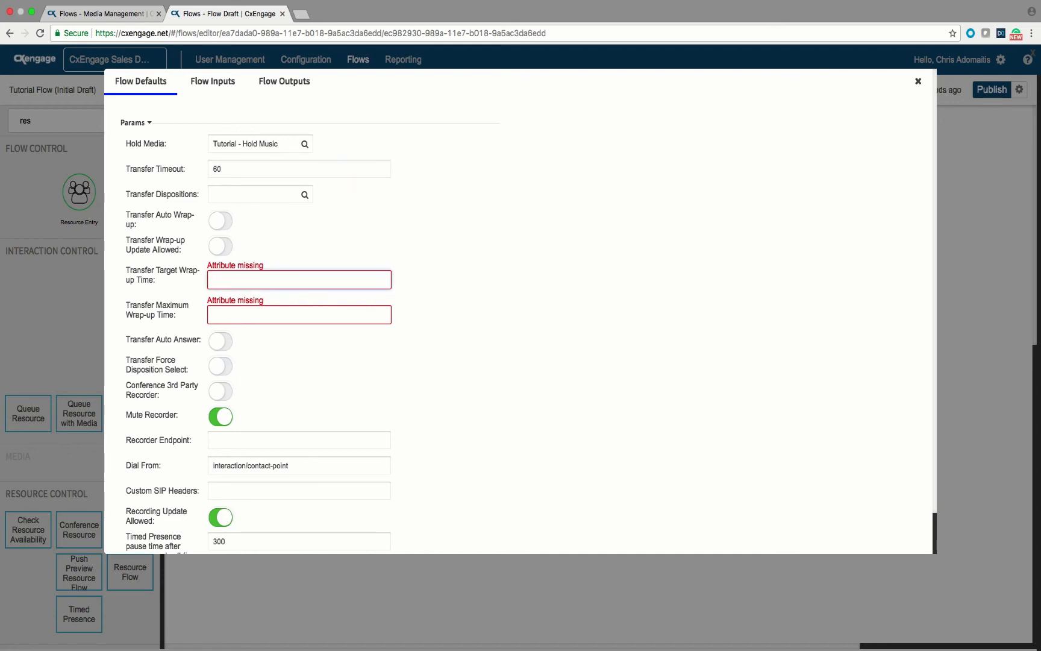
text(30)
click(213, 304)
text(120)
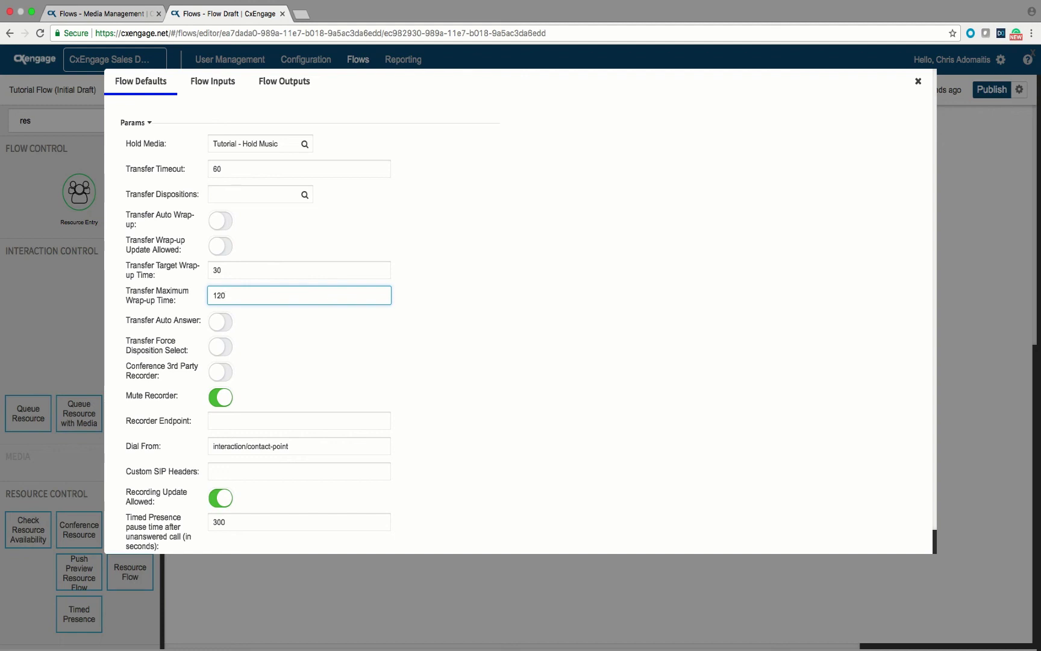
key(Escape)
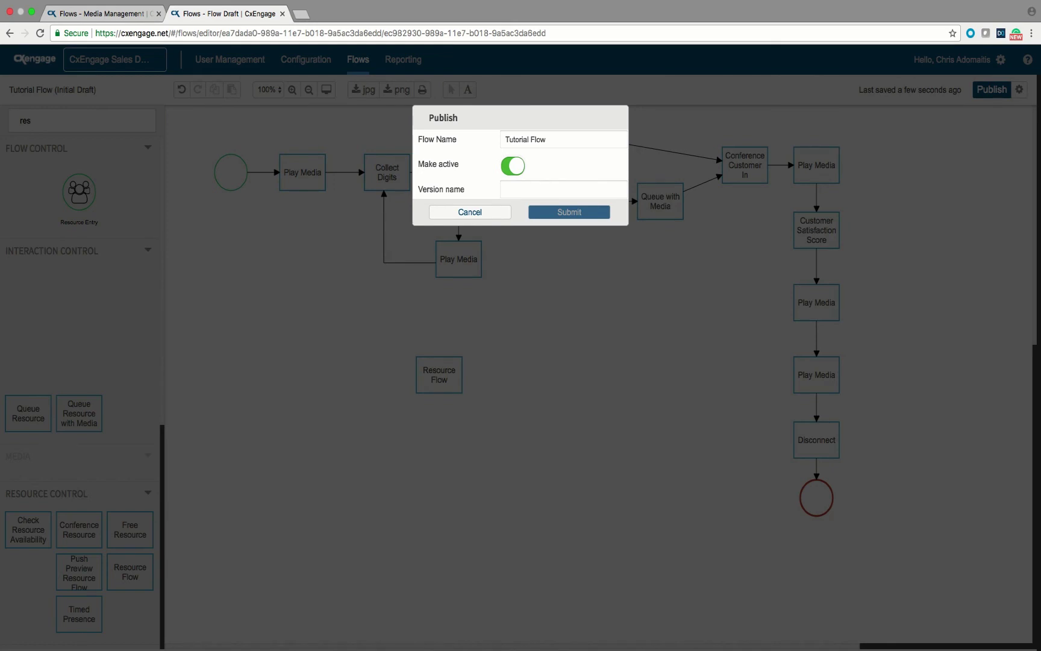
- Publish the Tutorial Flow as an active version named "initial publish"
click(505, 189)
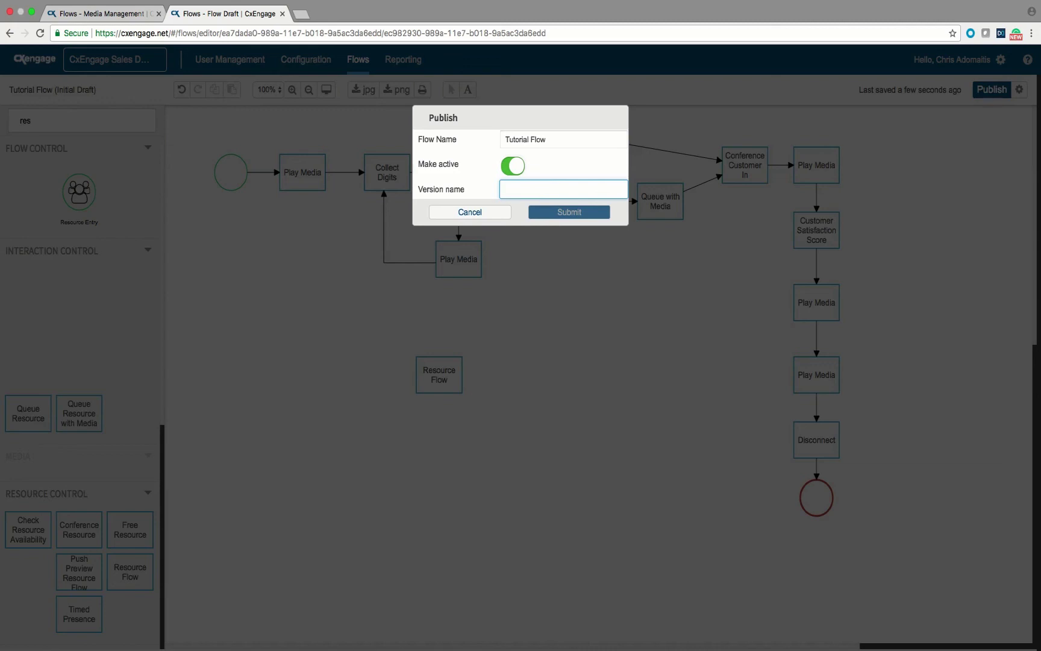
text(initial publish)
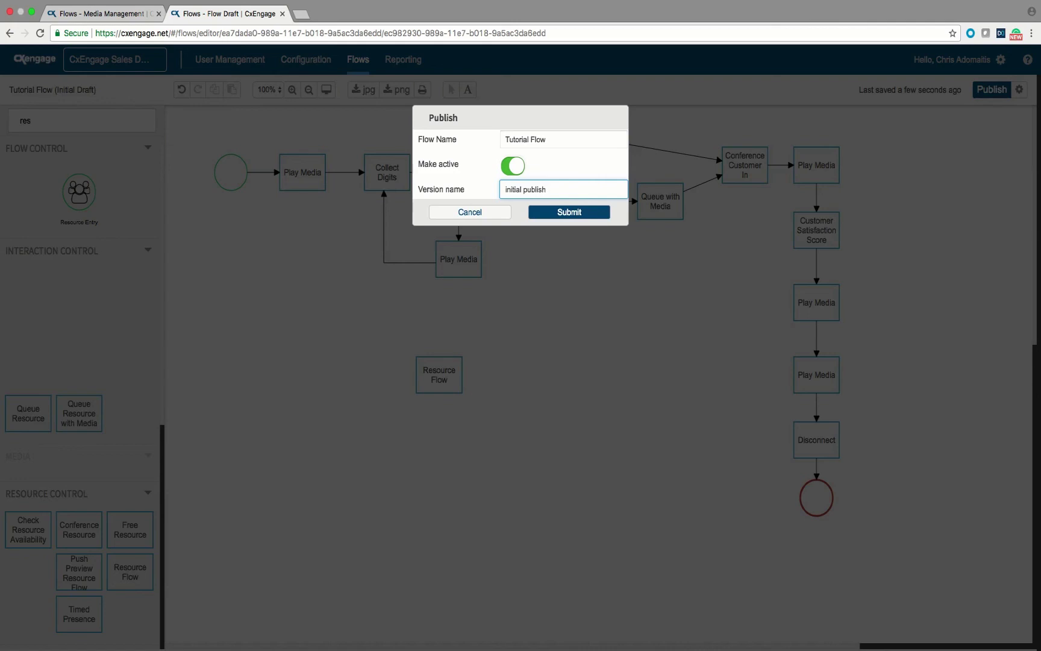
key(Return)
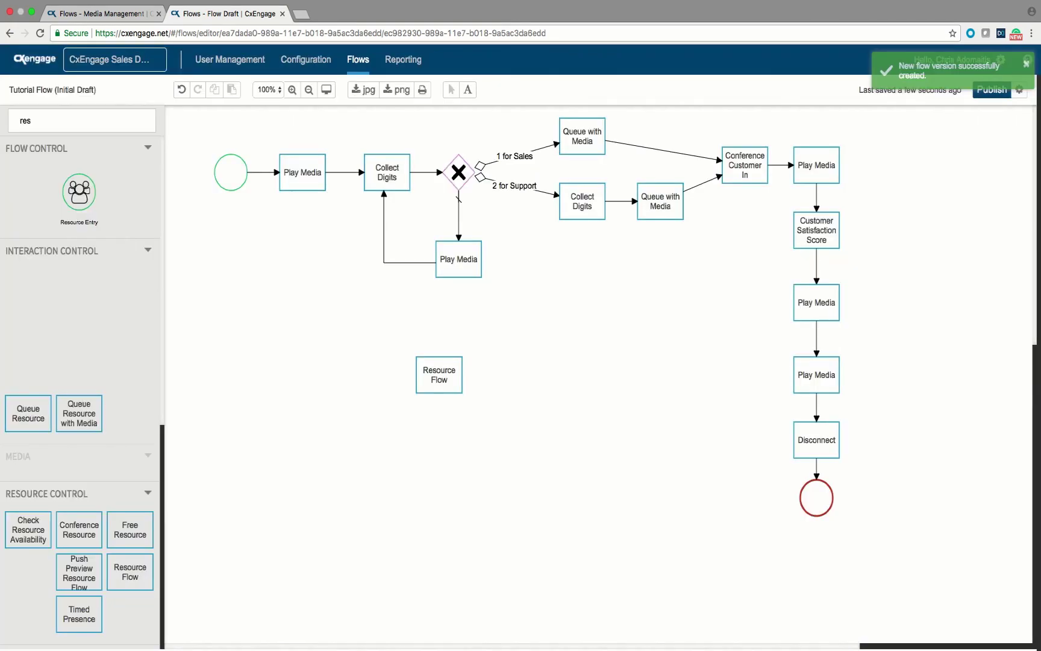